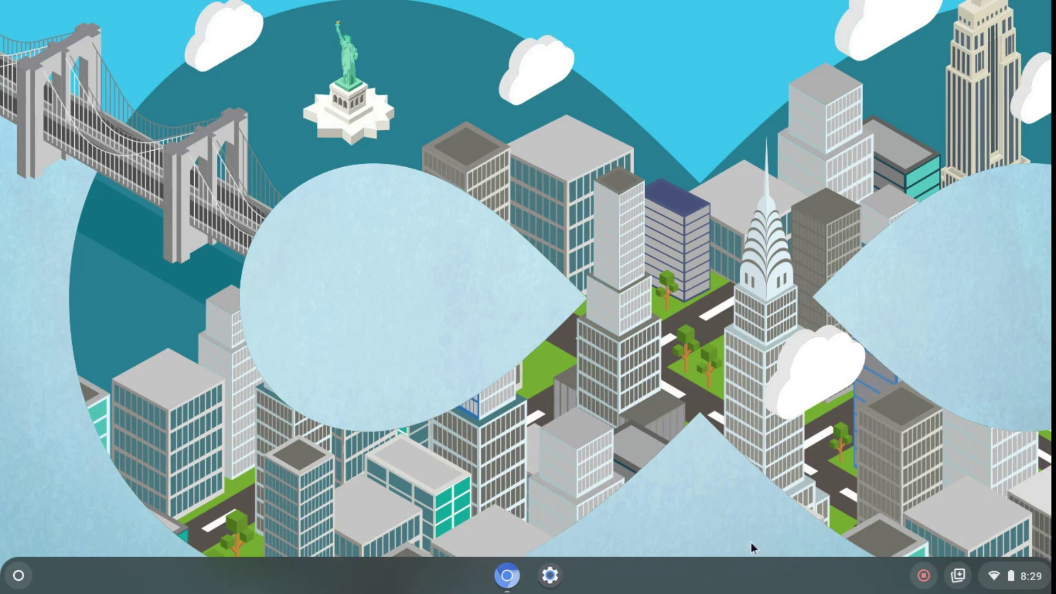
# Step: Open Settings from the shelf, search for 'linux', then clear the search
pyautogui.click(550, 576)
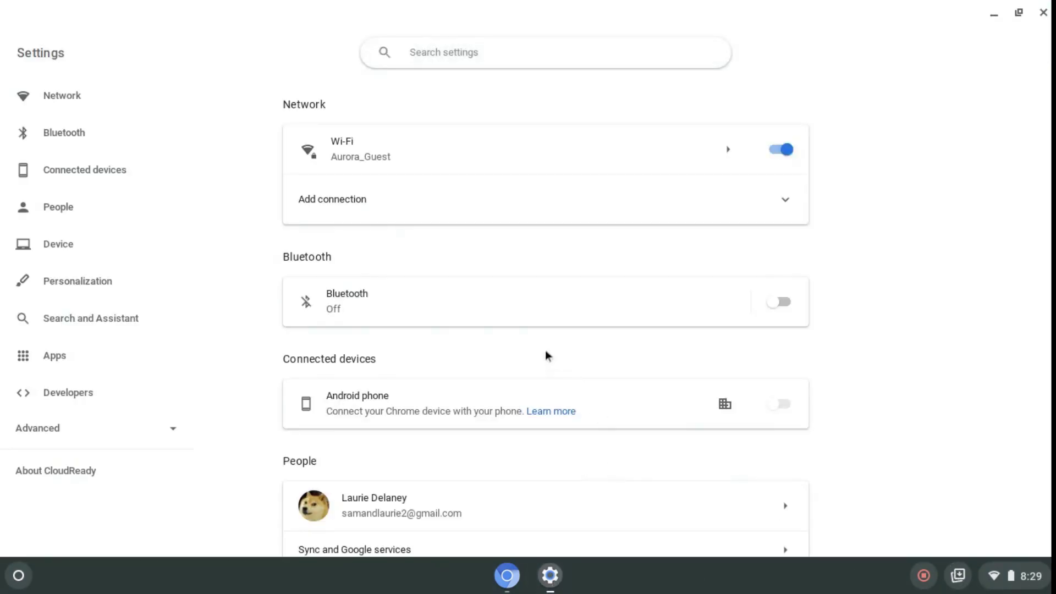
pyautogui.write('linux')
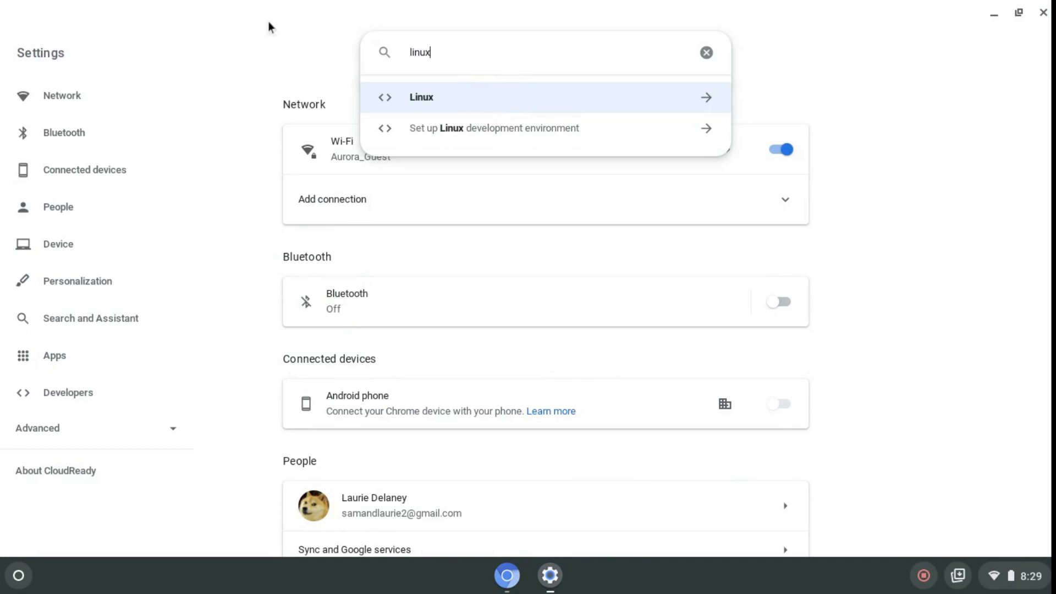
pyautogui.click(708, 55)
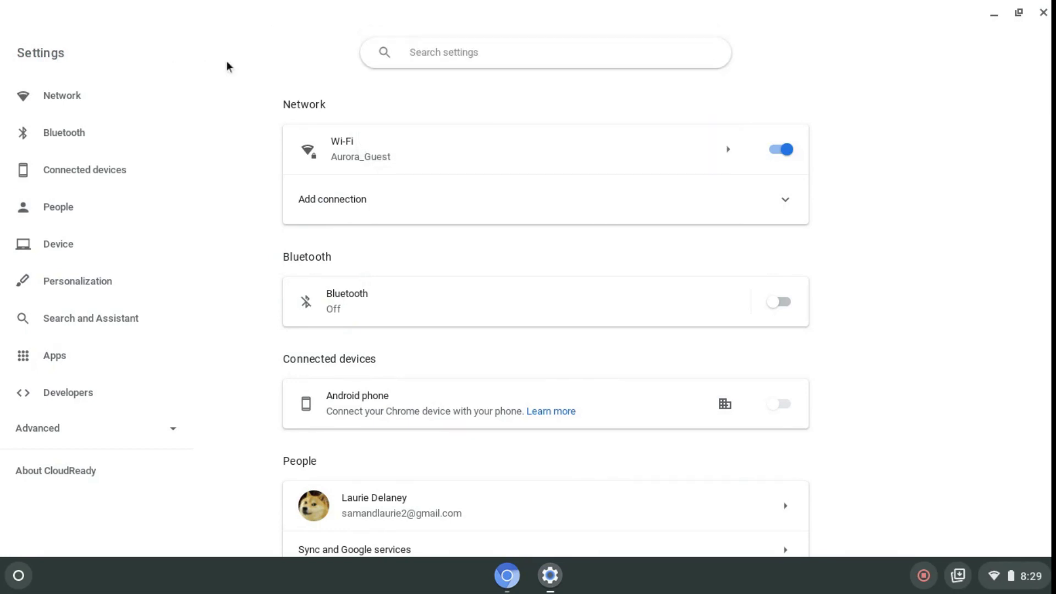
pyautogui.click(265, 84)
# Step: Go to the Apps page and highlight the Linux development environment (Beta) entry under Developers
pyautogui.click(64, 358)
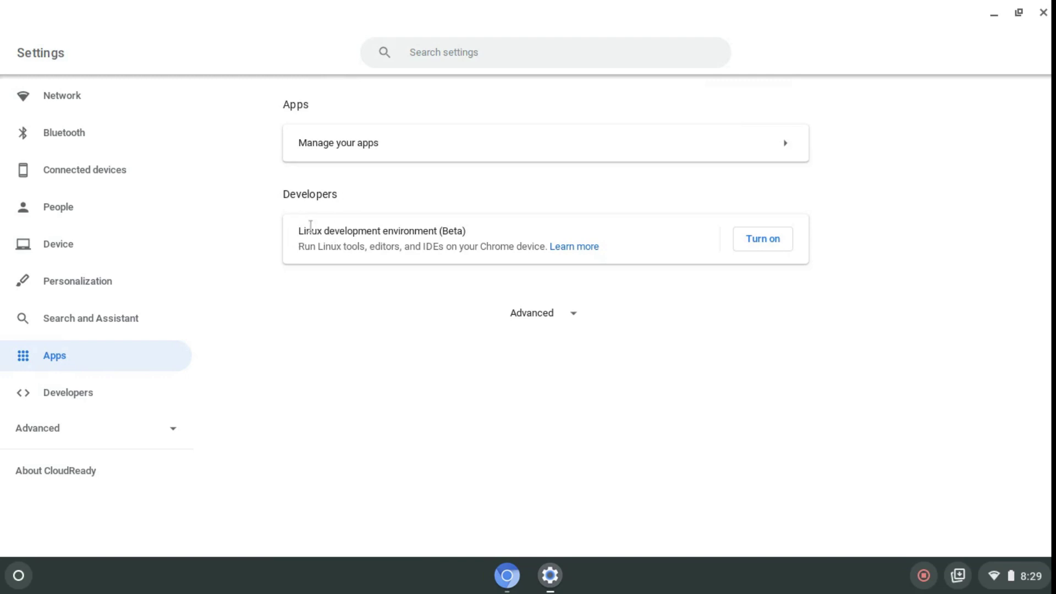
pyautogui.moveTo(299, 231); pyautogui.dragTo(467, 232)
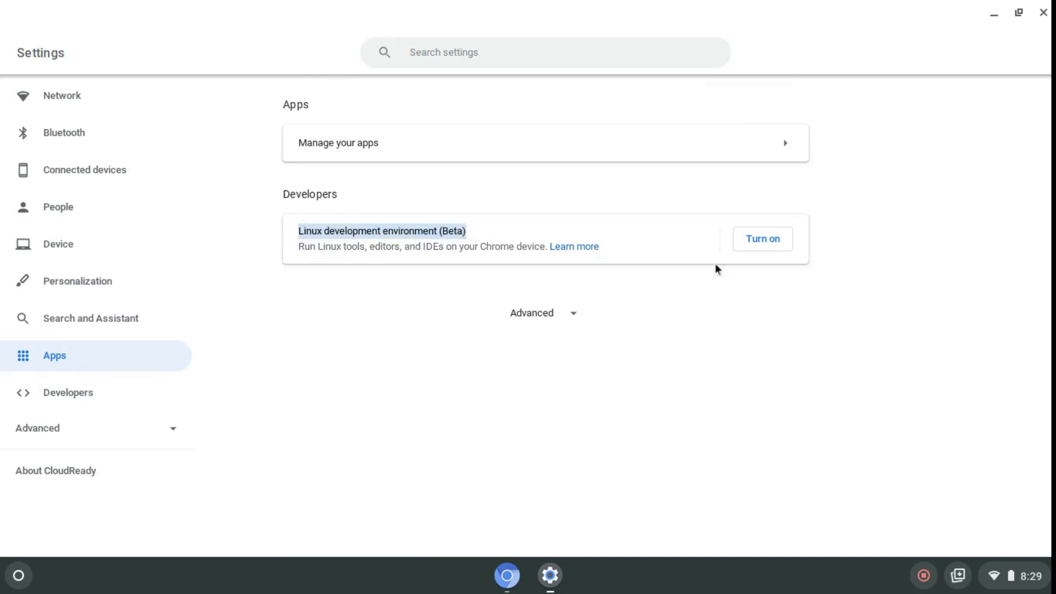
pyautogui.click(768, 295)
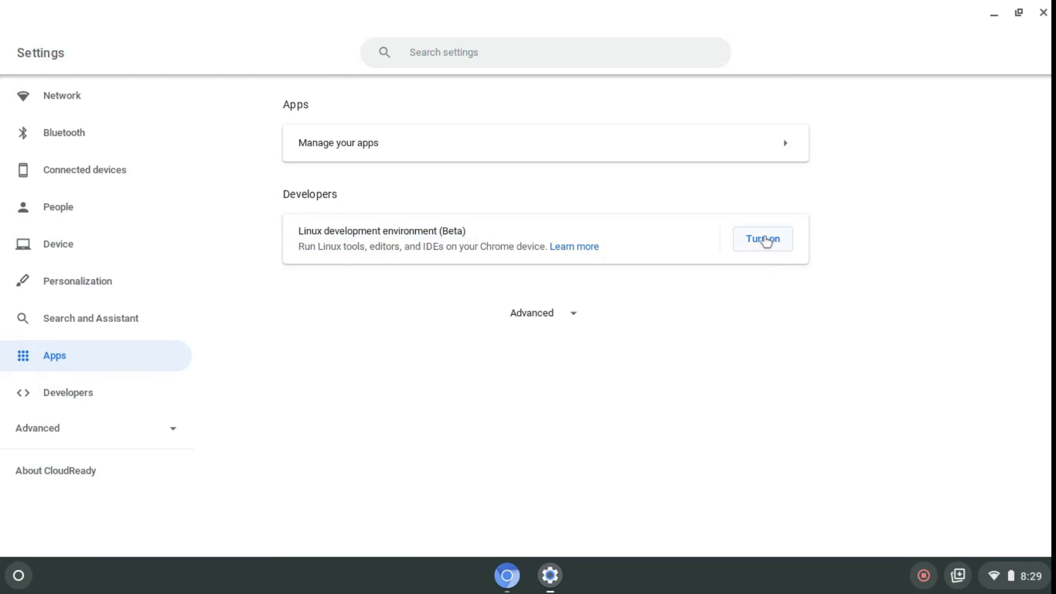
# Step: Turn on Linux and advance to the disk size step, keeping the recommended 7.5 GB
pyautogui.click(763, 238)
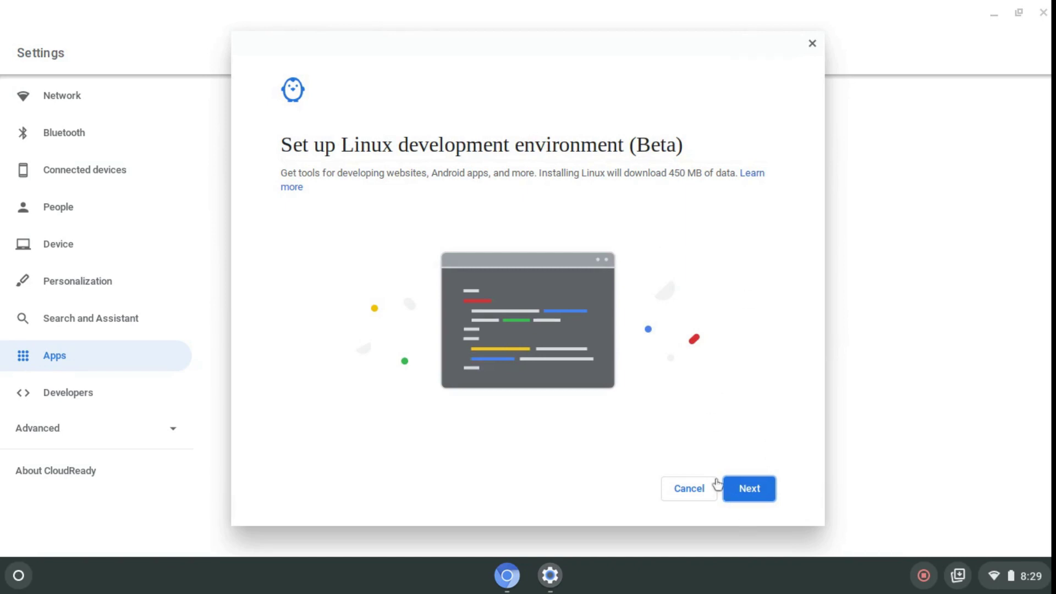
pyautogui.click(760, 492)
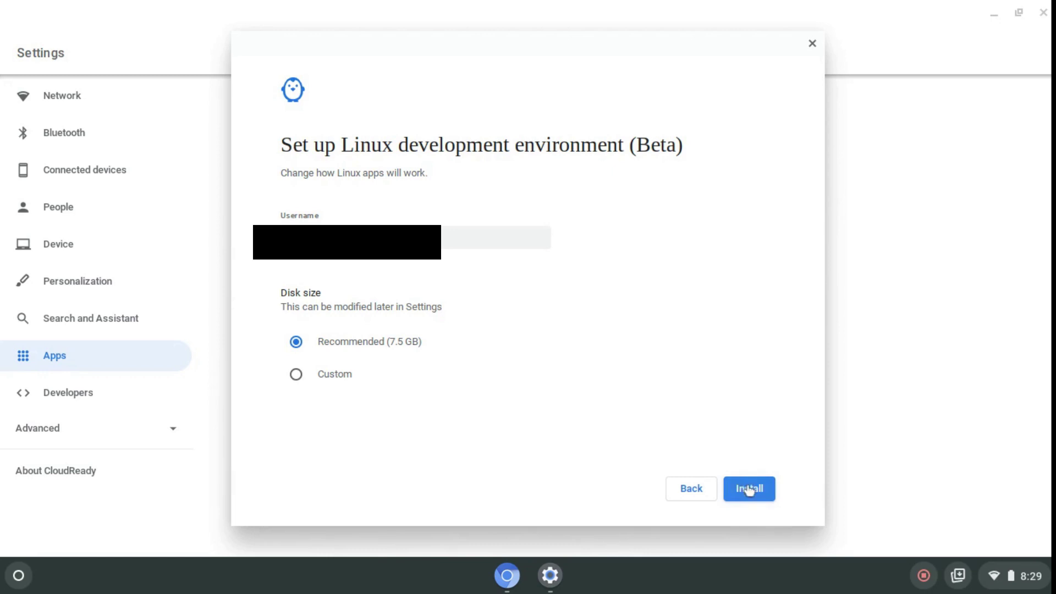
pyautogui.tripleClick(396, 341)
pyautogui.click(439, 372)
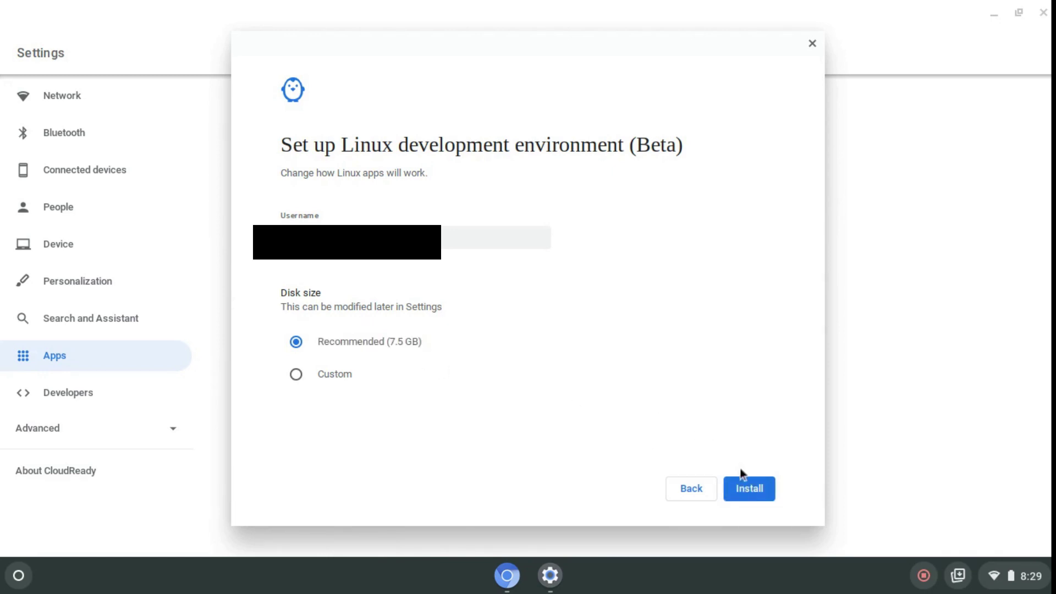
# Step: Try a custom disk size, revert to the recommended 7.5 GB, and start the install
pyautogui.click(286, 379)
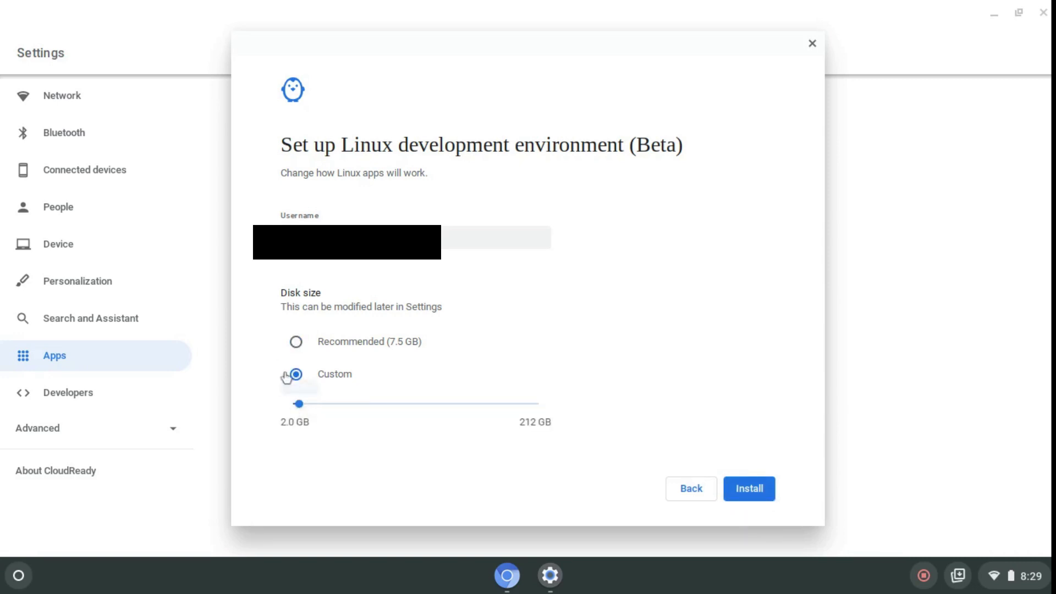
pyautogui.click(295, 345)
pyautogui.click(298, 378)
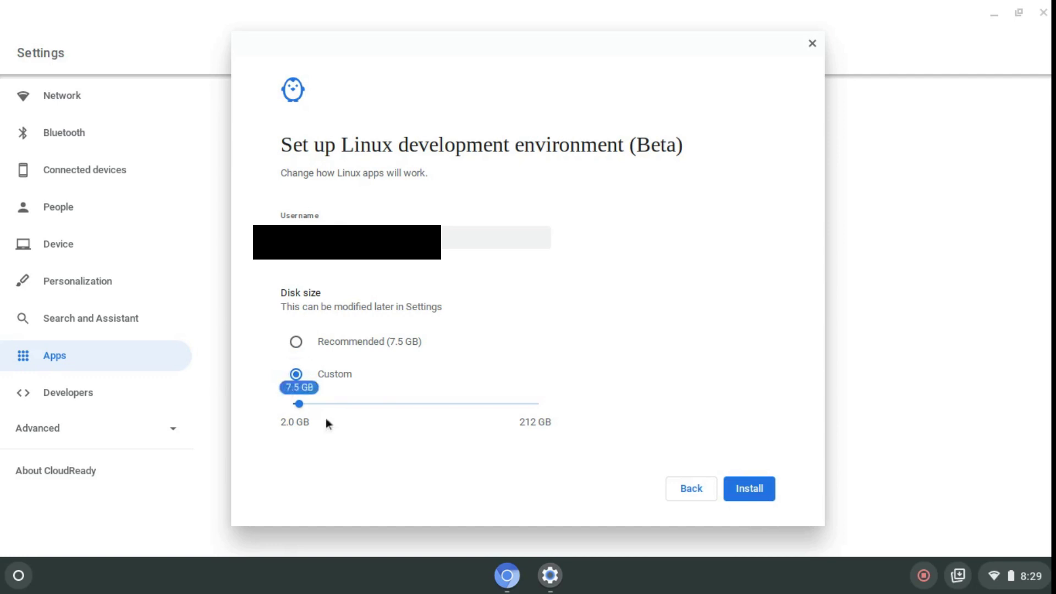
pyautogui.click(306, 343)
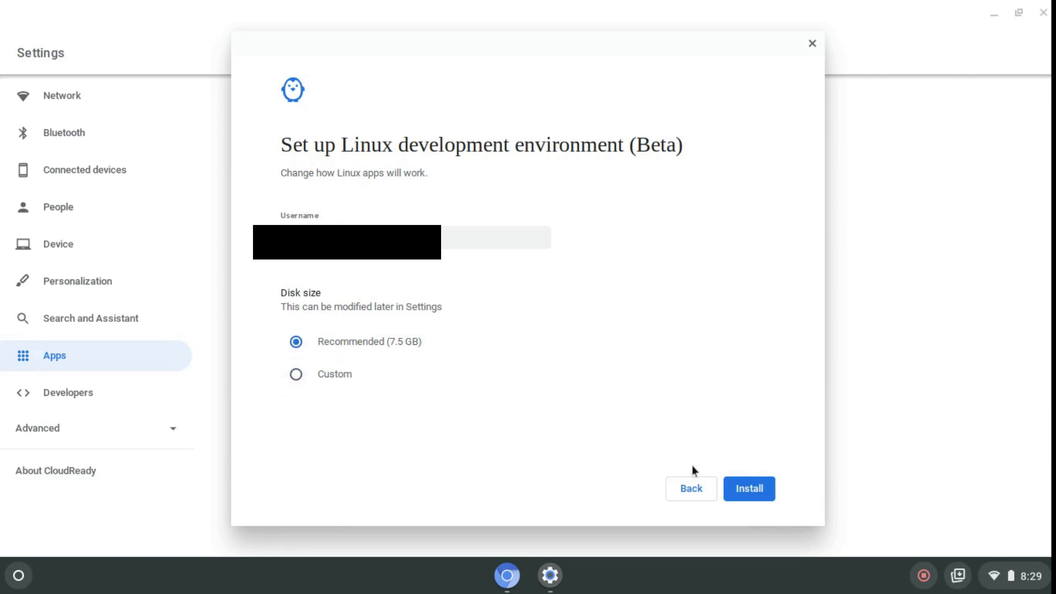
pyautogui.click(750, 497)
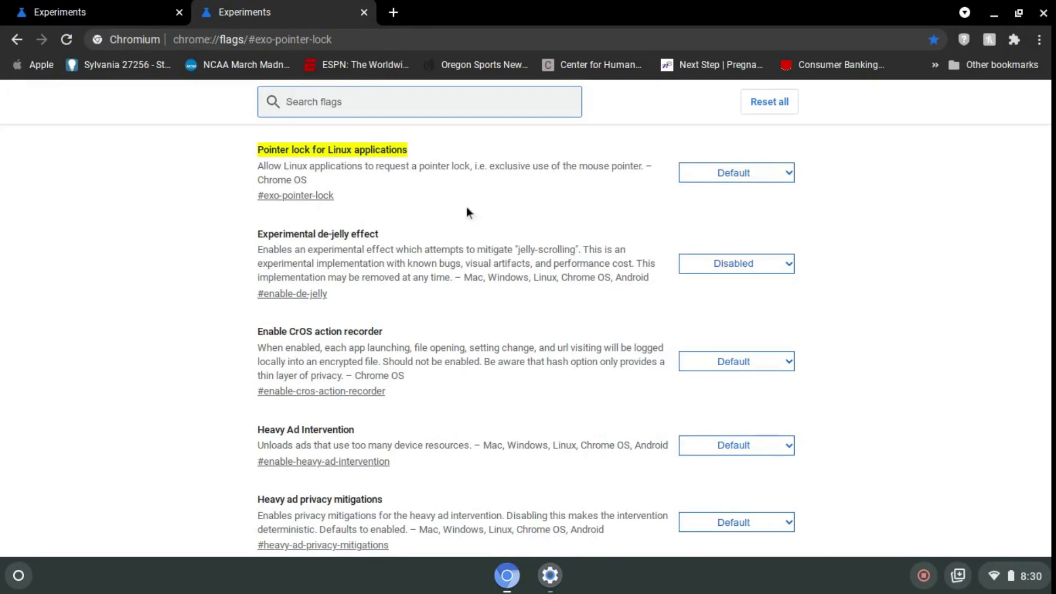
# Step: On the chrome://flags tab, set Crostini GPU Support to Enabled
pyautogui.click(550, 576)
pyautogui.click(550, 576)
pyautogui.click(110, 6)
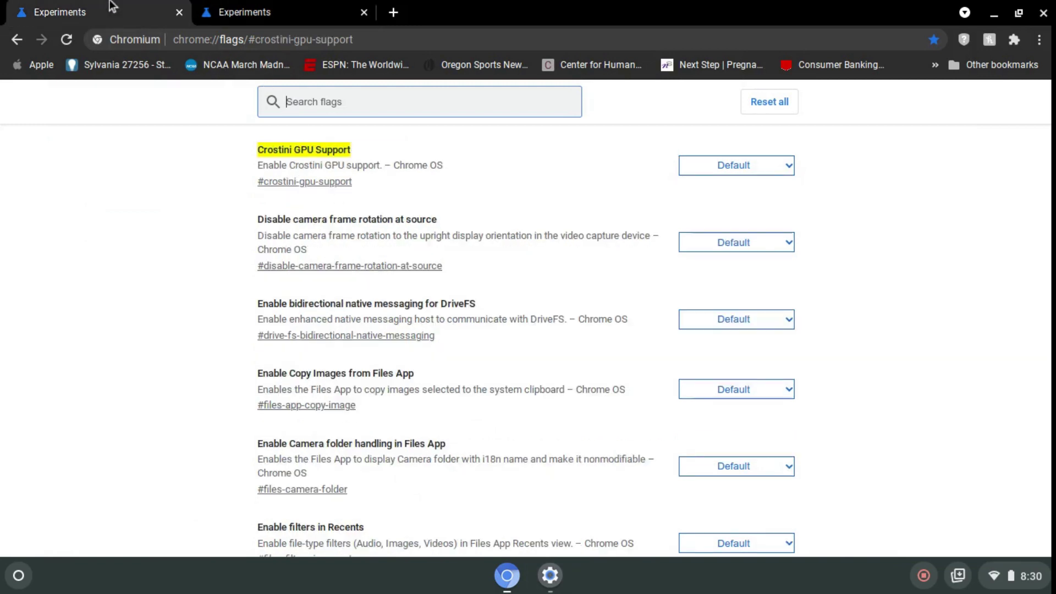
pyautogui.click(191, 7)
pyautogui.click(187, 7)
pyautogui.moveTo(181, 39); pyautogui.dragTo(223, 39)
pyautogui.click(163, 110)
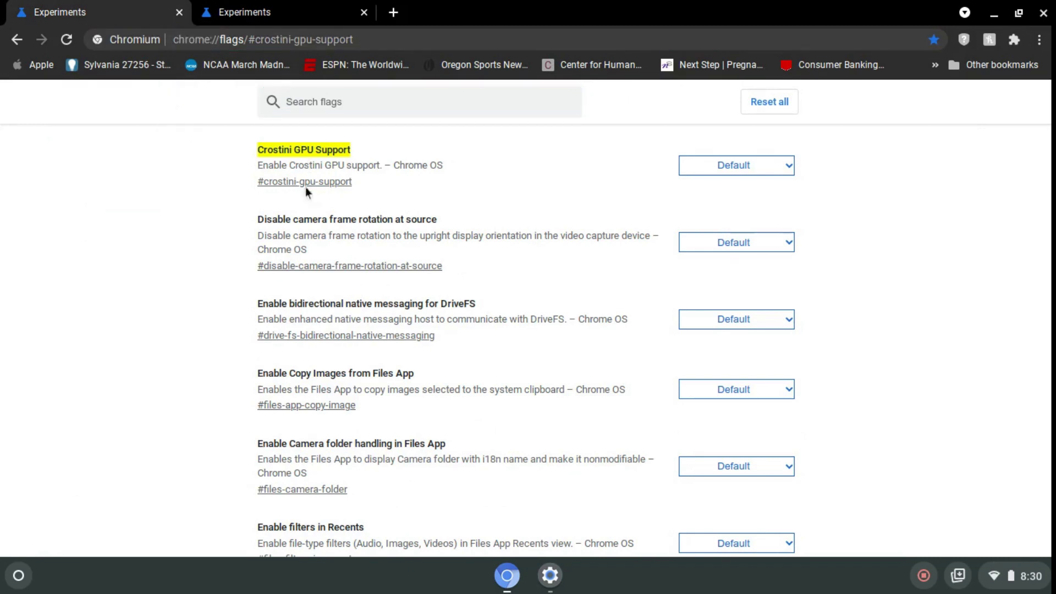
pyautogui.tripleClick(292, 150)
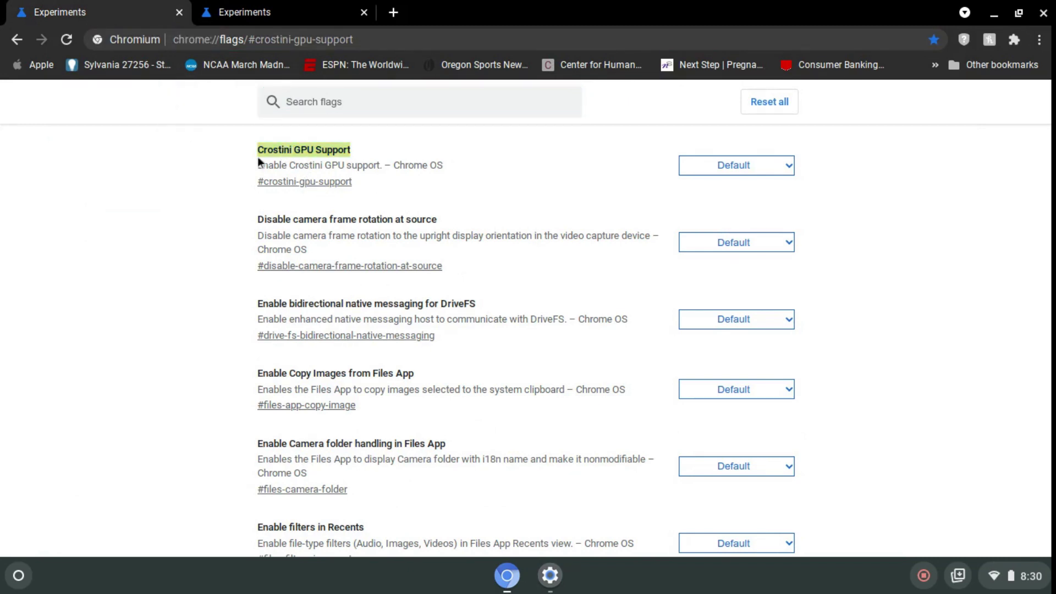
pyautogui.click(461, 186)
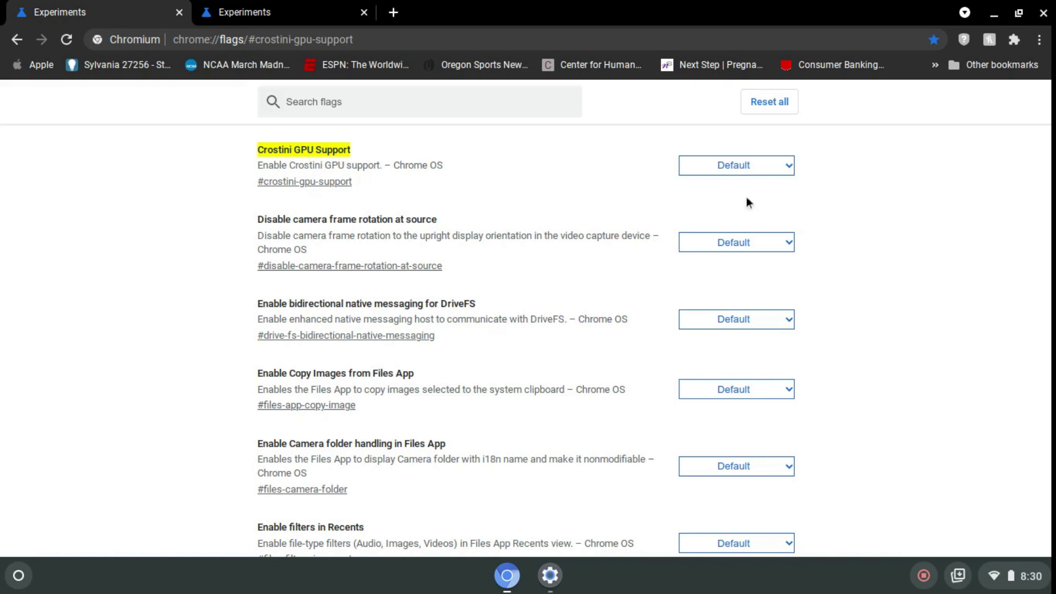
pyautogui.click(744, 163)
pyautogui.click(742, 213)
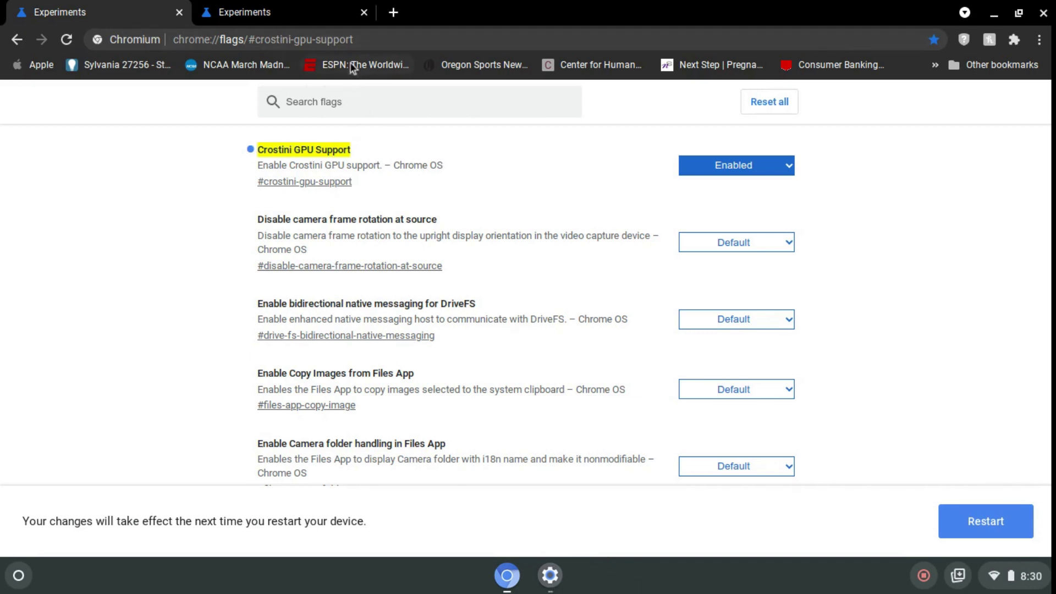
# Step: Set Pointer lock for Linux applications to Enabled and minimise Chromium
pyautogui.click(261, 11)
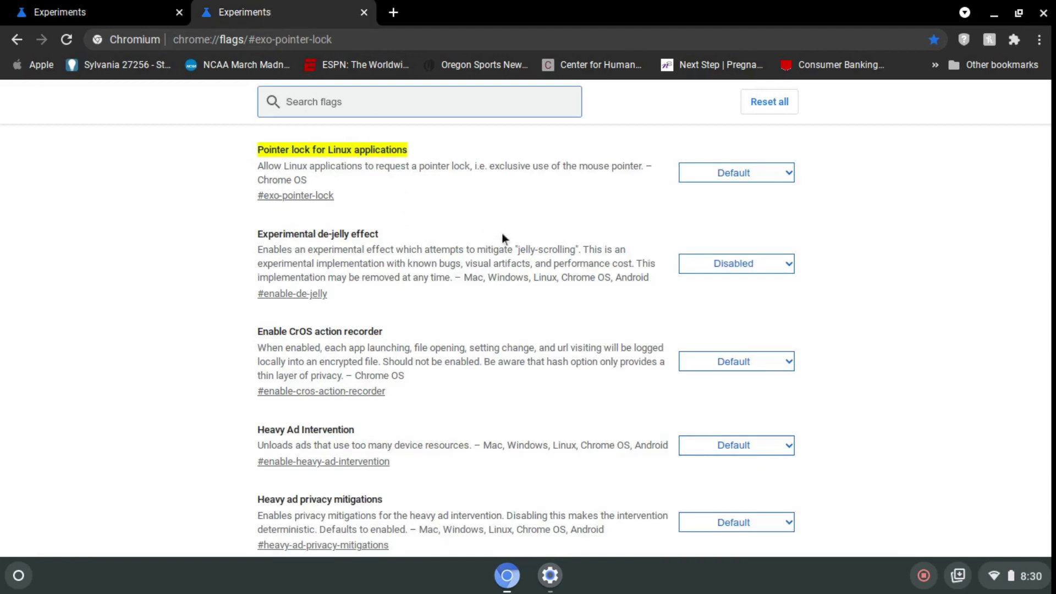
pyautogui.click(711, 178)
pyautogui.click(722, 223)
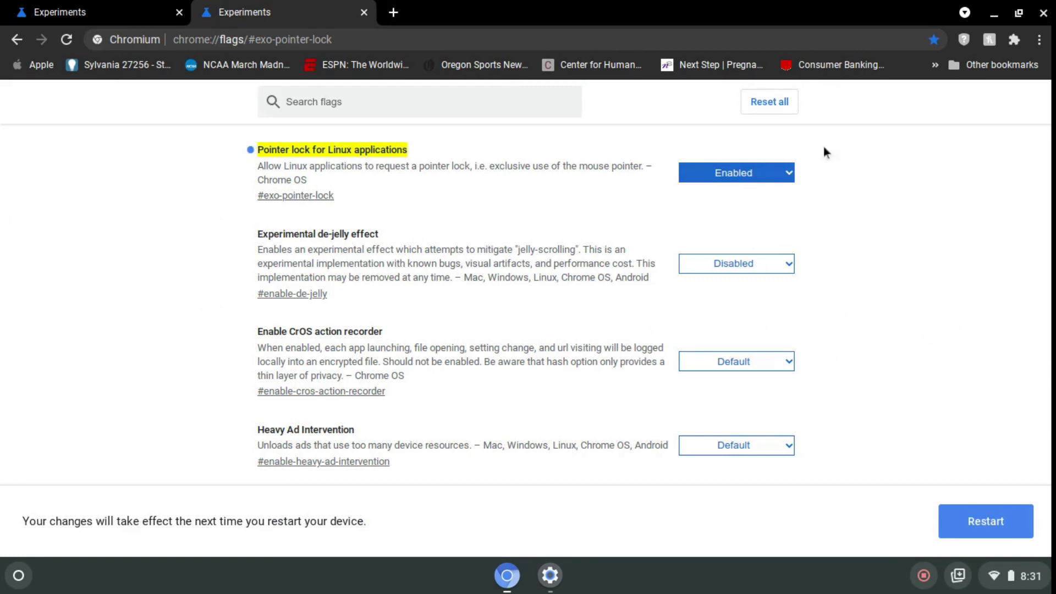
pyautogui.click(996, 15)
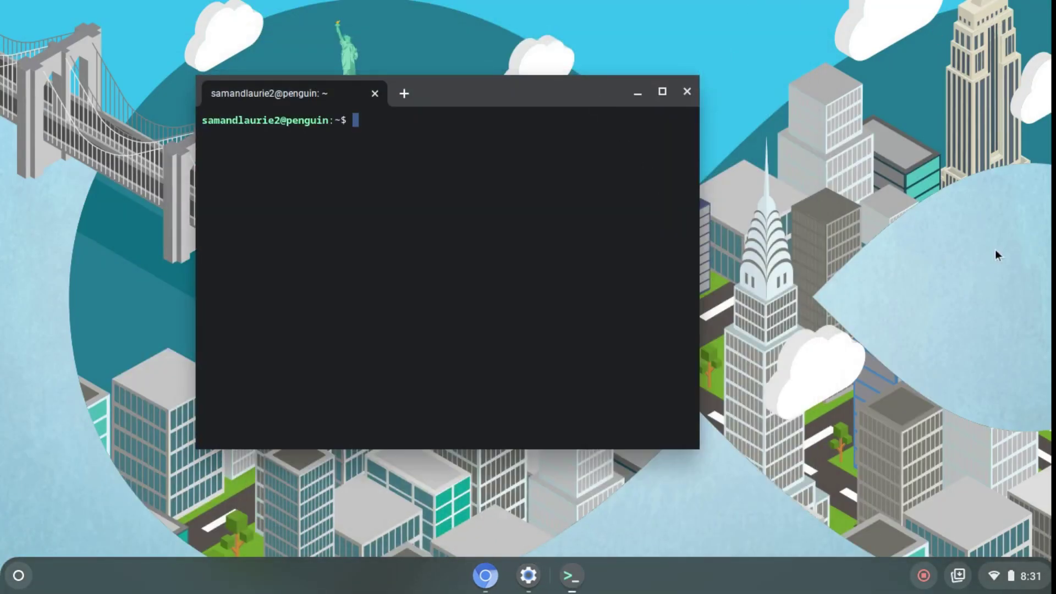
# Step: Close the Linux Terminal and restart Chromium from the flags banner to apply the flags
pyautogui.moveTo(586, 92)
pyautogui.mouseDown()
pyautogui.moveTo(712, 90)
pyautogui.moveTo(568, 95)
pyautogui.mouseUp()
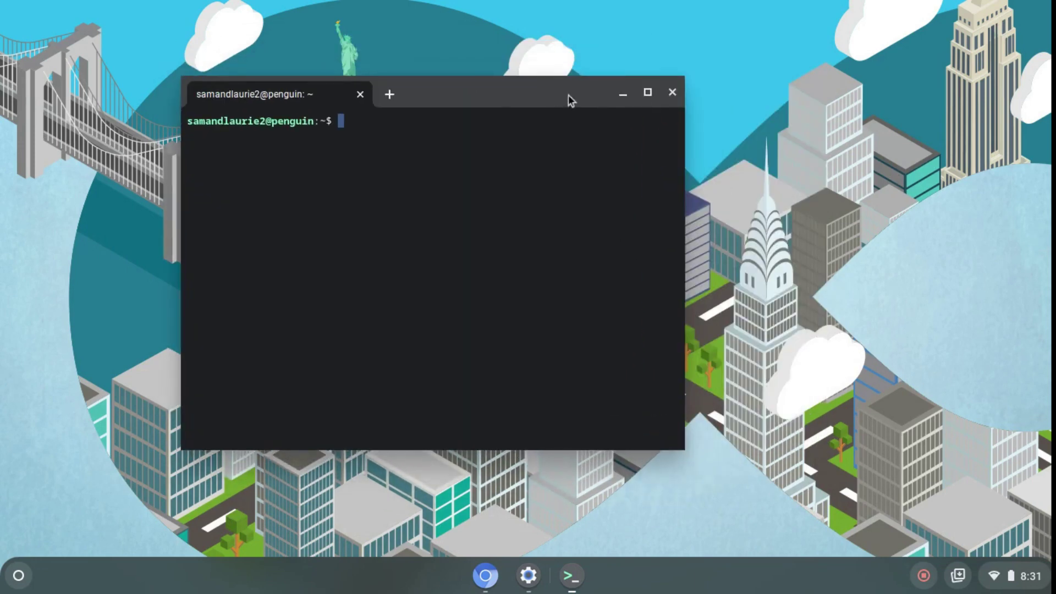
pyautogui.click(680, 98)
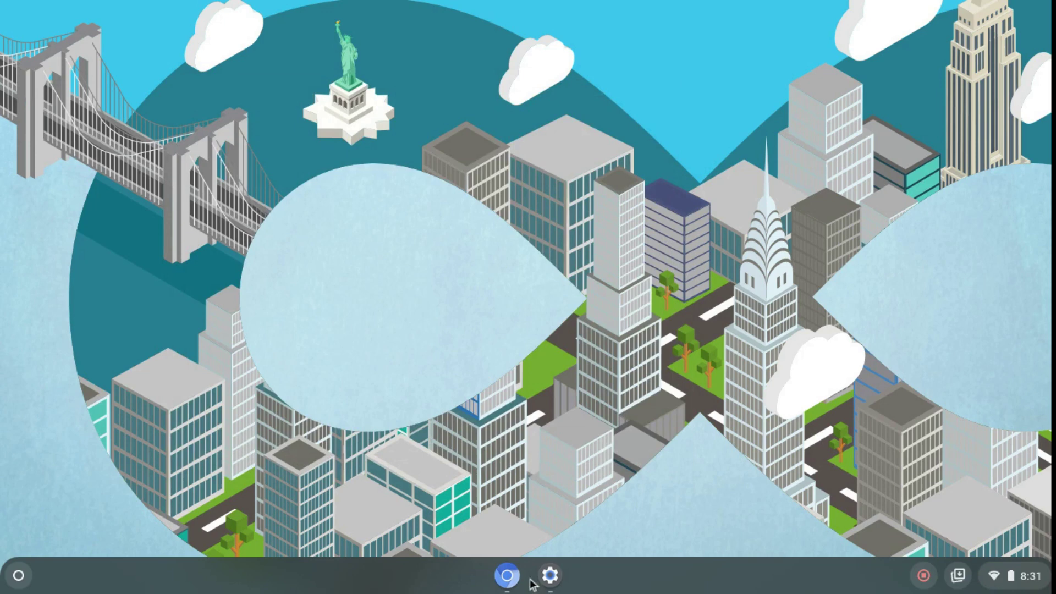
pyautogui.click(507, 576)
pyautogui.click(994, 538)
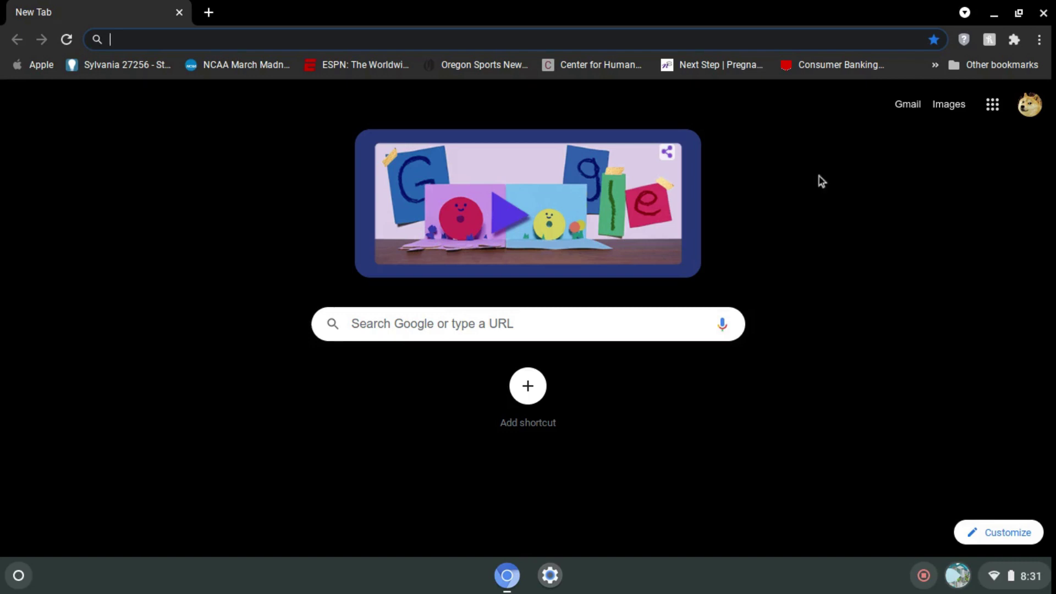
# Step: Open the Crostini GPU and pointer lock flag bookmarks in two tabs
pyautogui.click(935, 65)
pyautogui.scroll(-1, 793, 424)
pyautogui.moveTo(780, 392)
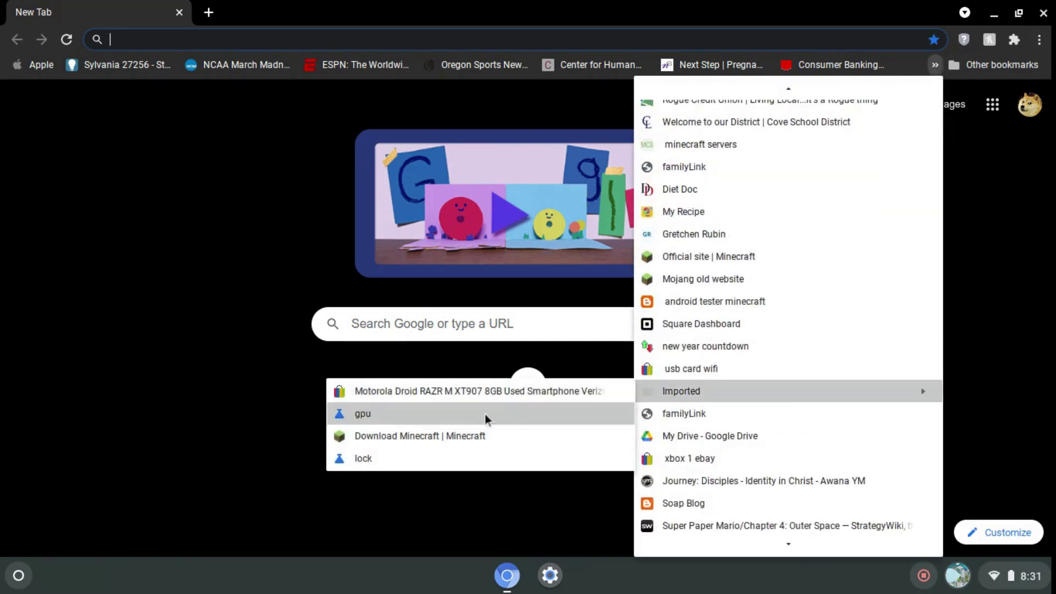
pyautogui.click(469, 420)
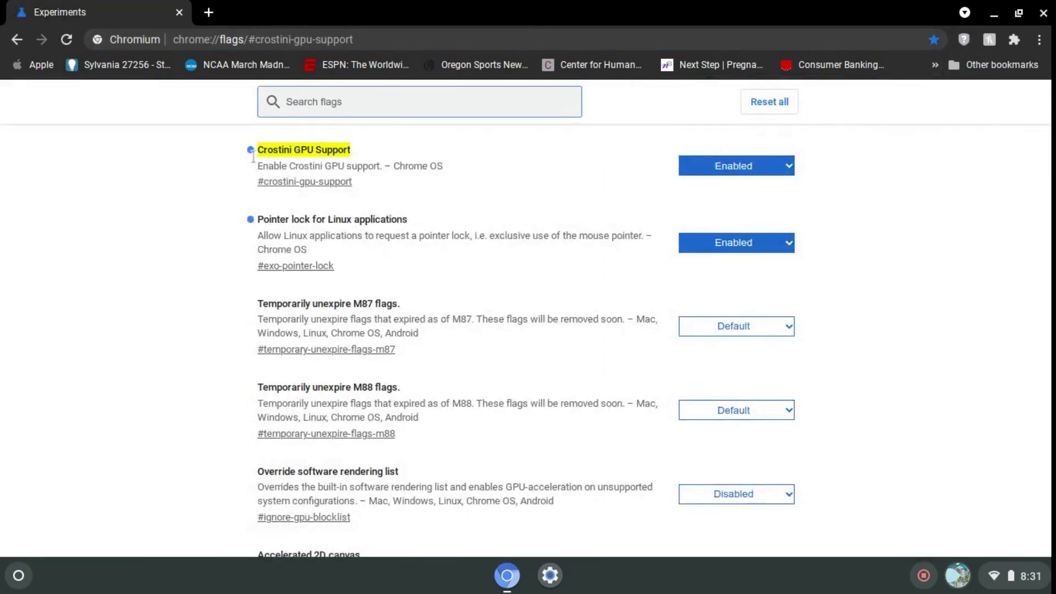
pyautogui.click(209, 13)
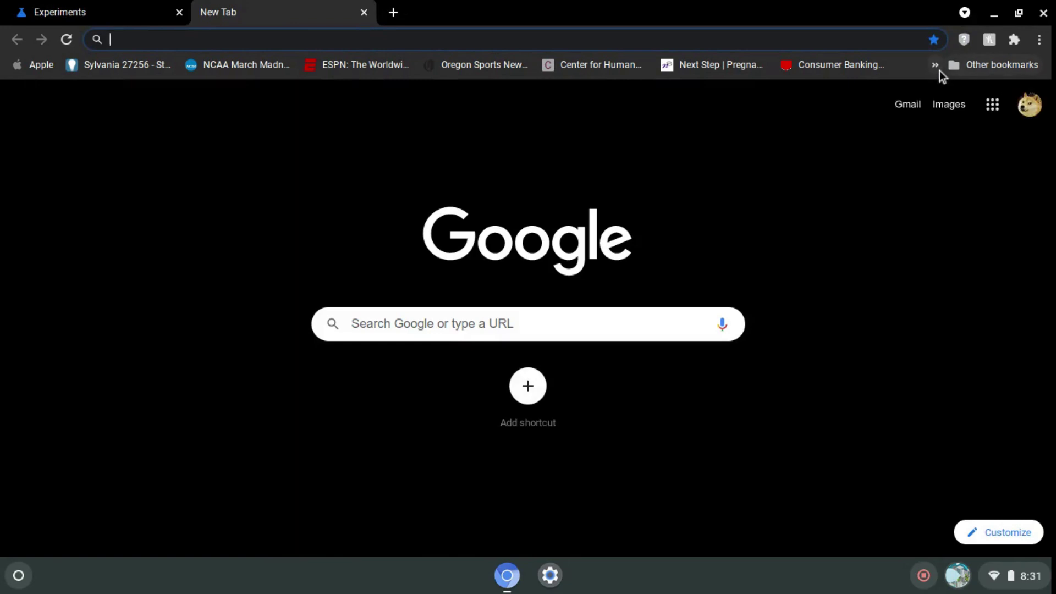
pyautogui.click(936, 67)
pyautogui.scroll(-5, 737, 434)
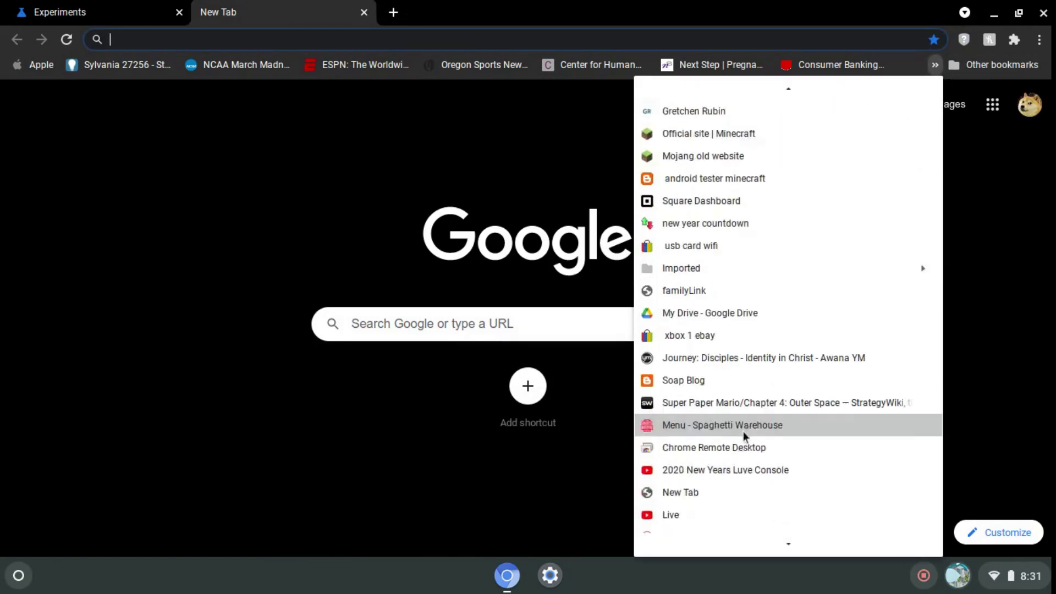
pyautogui.scroll(5, 744, 438)
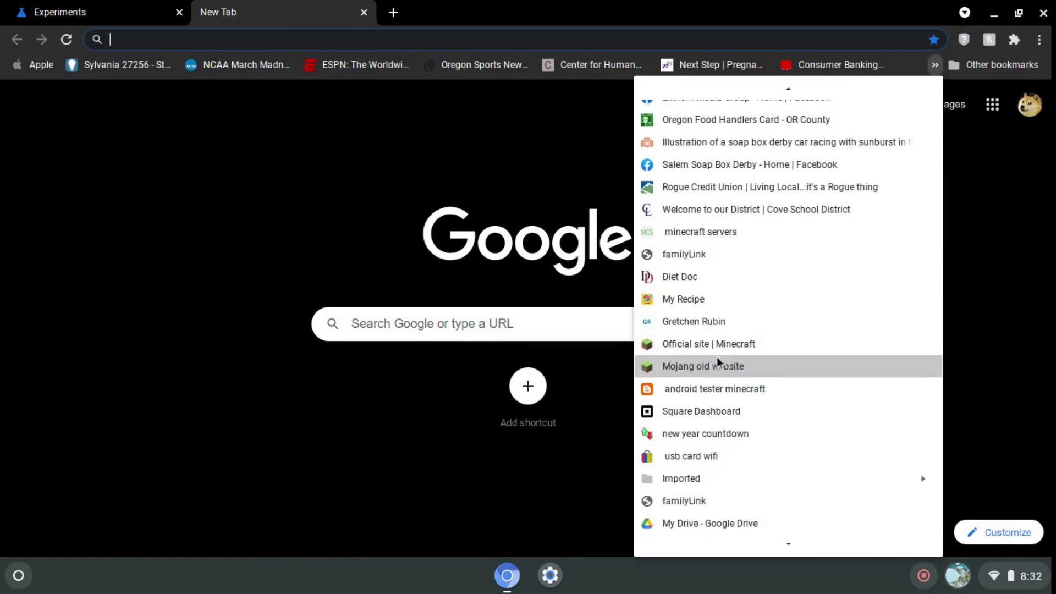
pyautogui.scroll(-1, 715, 360)
pyautogui.moveTo(704, 437)
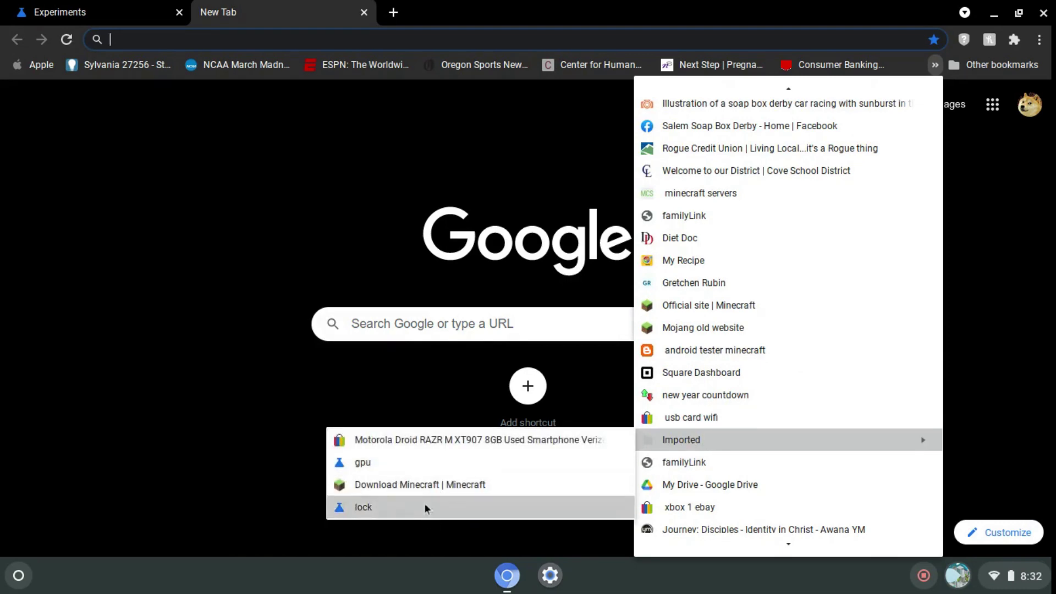
pyautogui.click(402, 507)
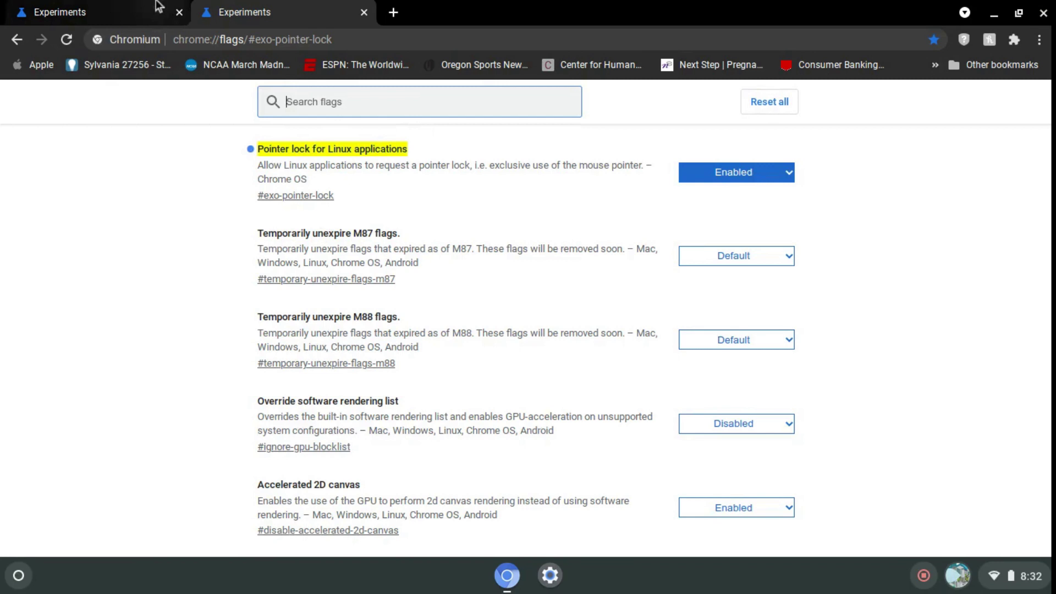
# Step: Switch between the two flag tabs to confirm both flags are Enabled
pyautogui.click(99, 13)
pyautogui.click(282, 17)
pyautogui.click(155, 16)
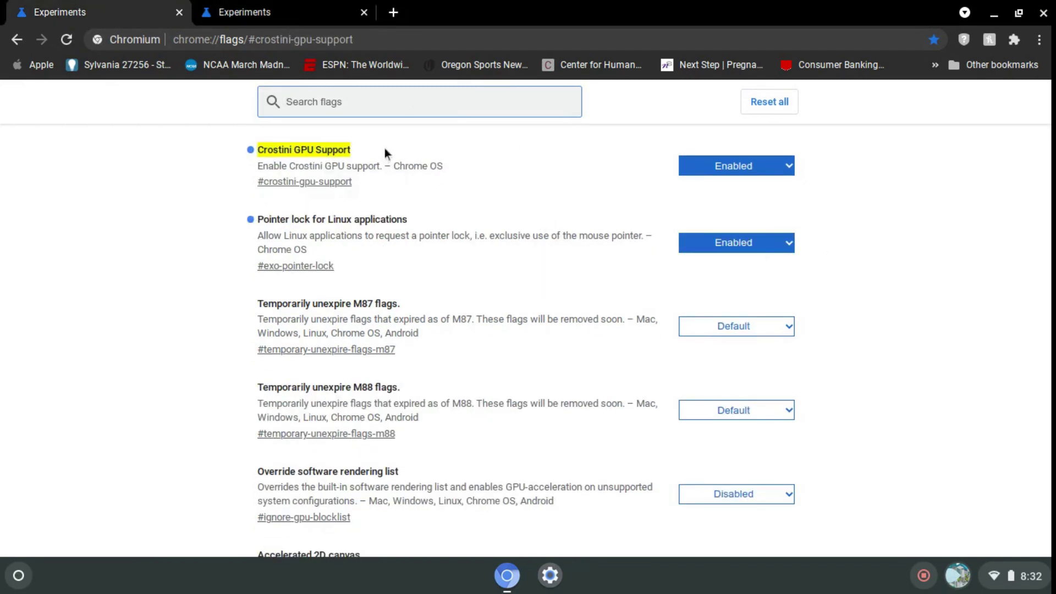
pyautogui.moveTo(526, 224); pyautogui.dragTo(414, 196)
pyautogui.click(584, 193)
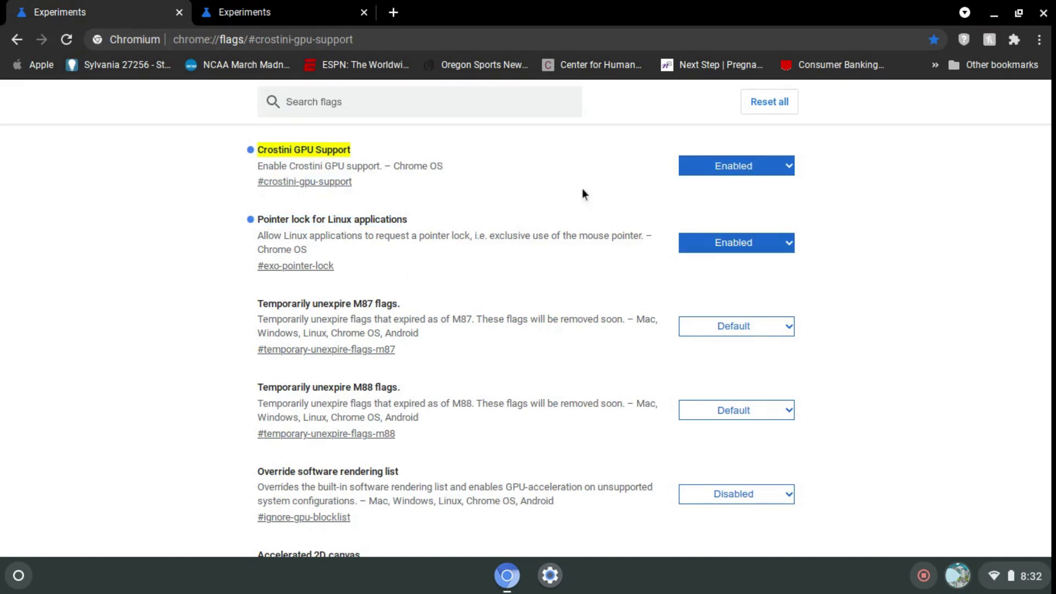
pyautogui.moveTo(460, 235); pyautogui.dragTo(288, 161)
pyautogui.click(263, 11)
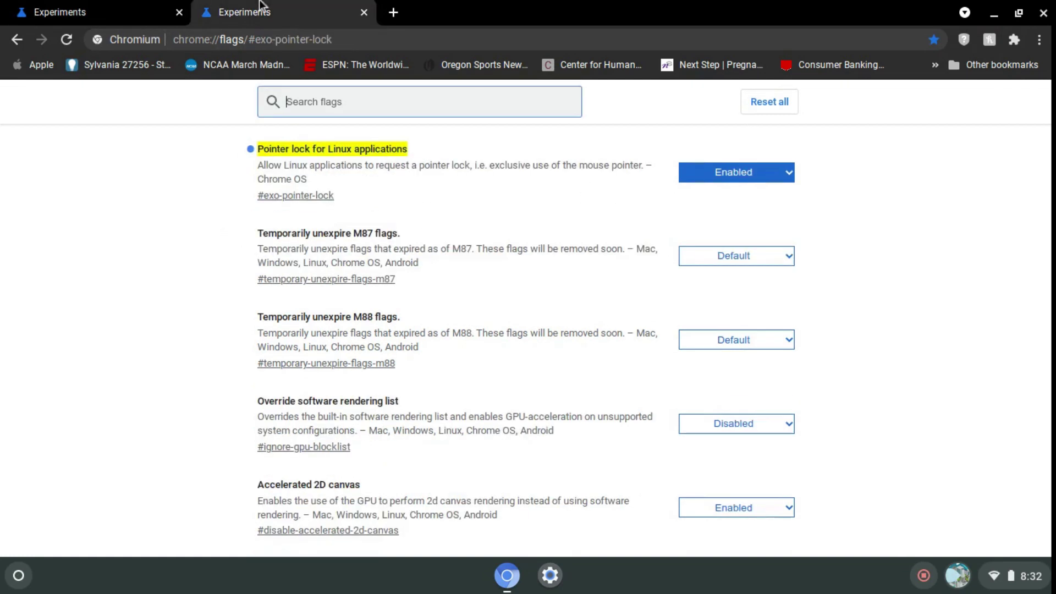
pyautogui.click(105, 11)
pyautogui.click(263, 11)
pyautogui.click(423, 166)
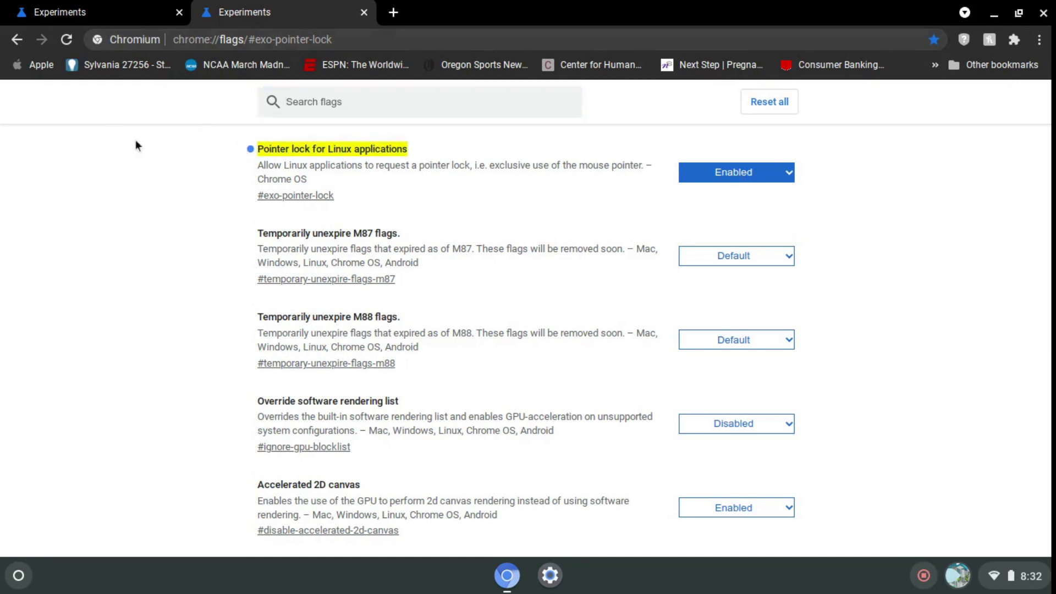
# Step: Open the 'Download Minecraft | Minecraft' bookmark from the Imported bookmarks folder
pyautogui.click(937, 66)
pyautogui.scroll(-4, 793, 441)
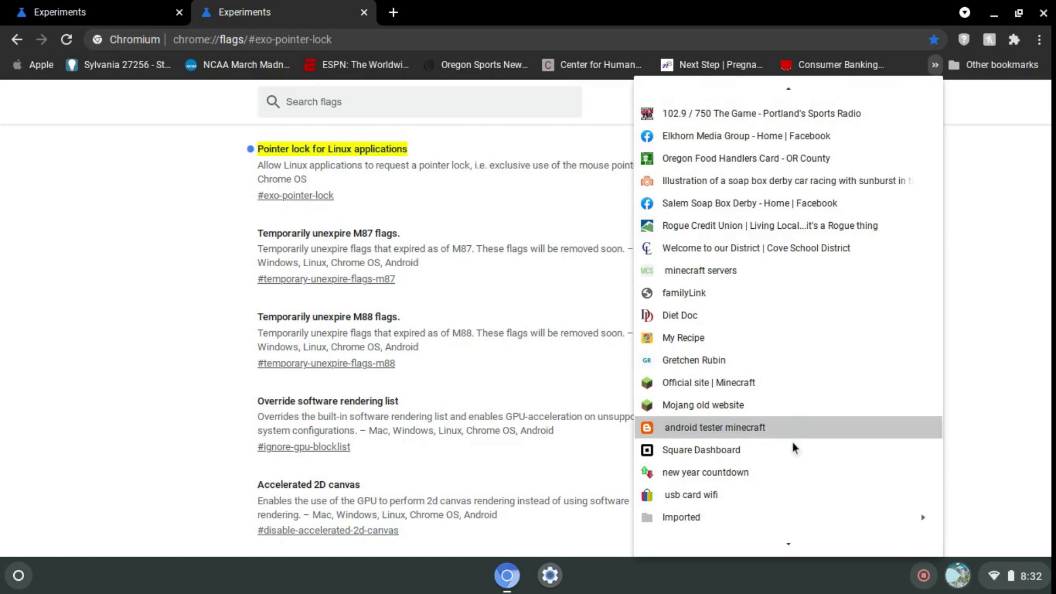
pyautogui.moveTo(757, 449)
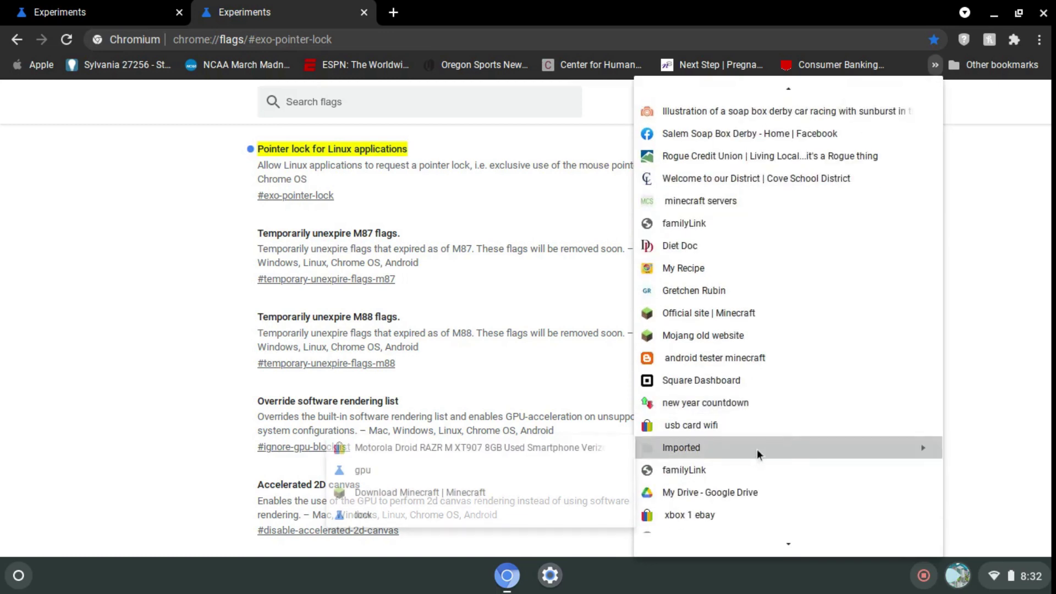
pyautogui.click(436, 491)
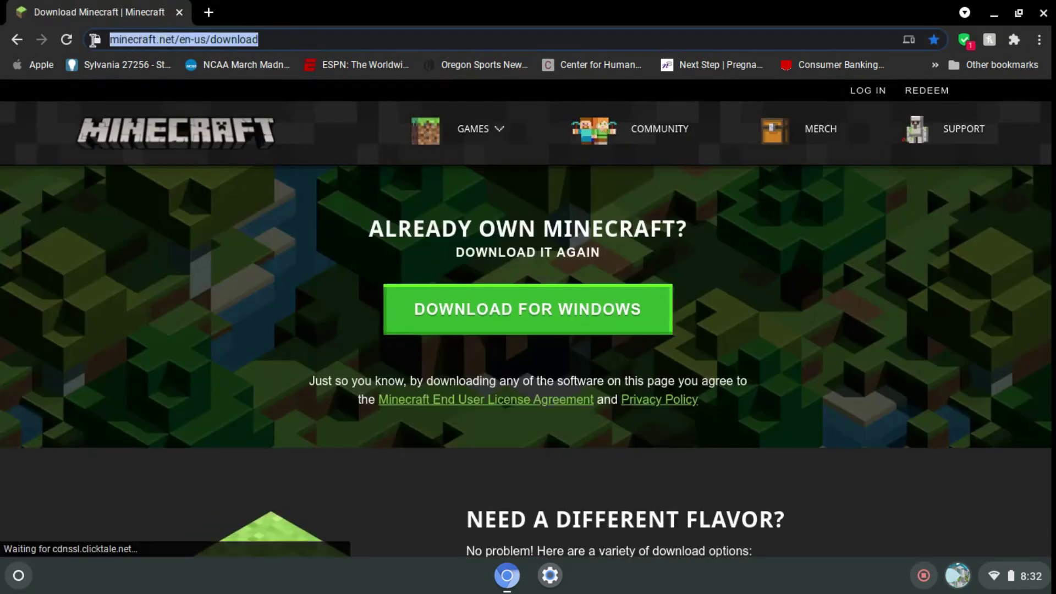
# Step: Remove /en-us from the download page address and reload it
pyautogui.click(135, 203)
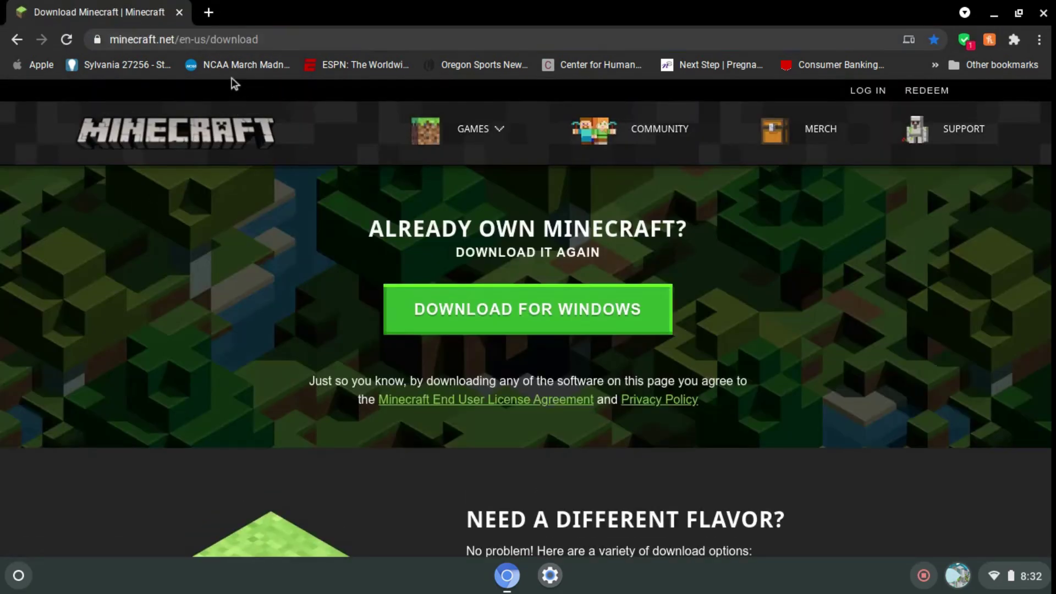
pyautogui.doubleClick(198, 40)
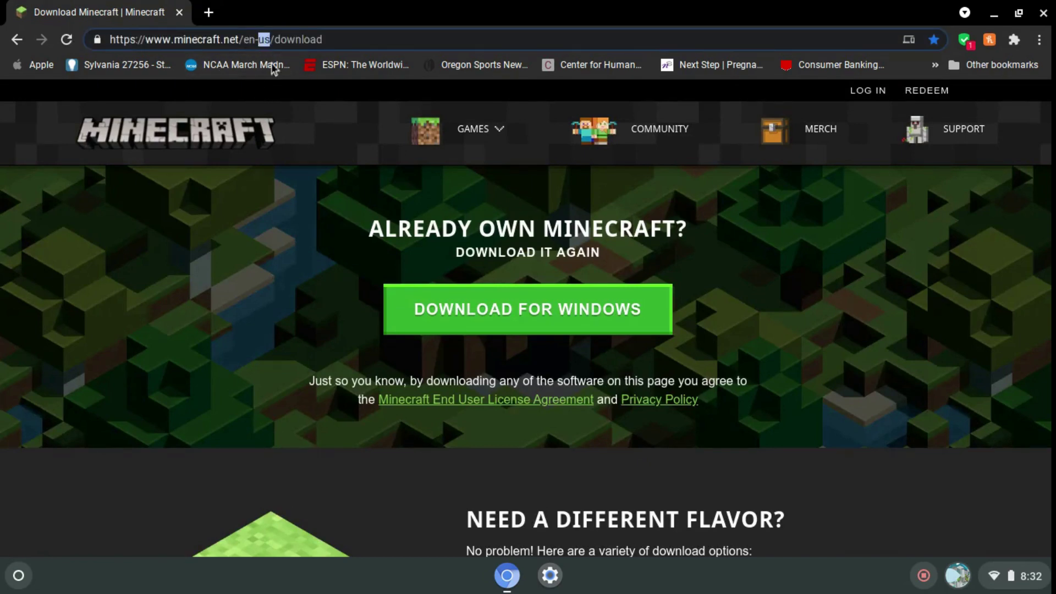
pyautogui.click(253, 239)
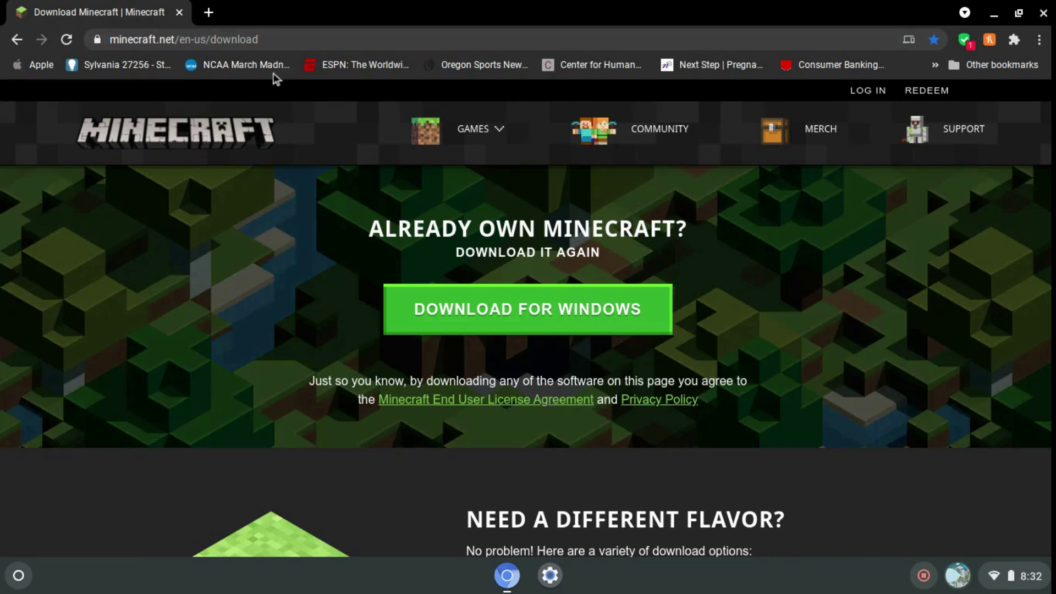
pyautogui.scroll(-2, 225, 265)
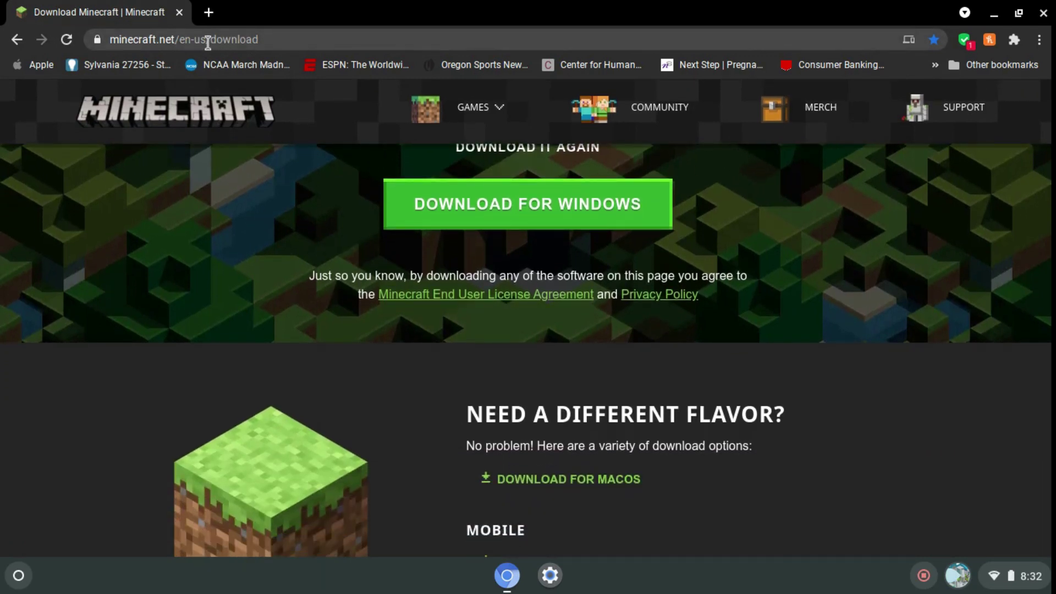
pyautogui.moveTo(208, 43); pyautogui.dragTo(175, 45)
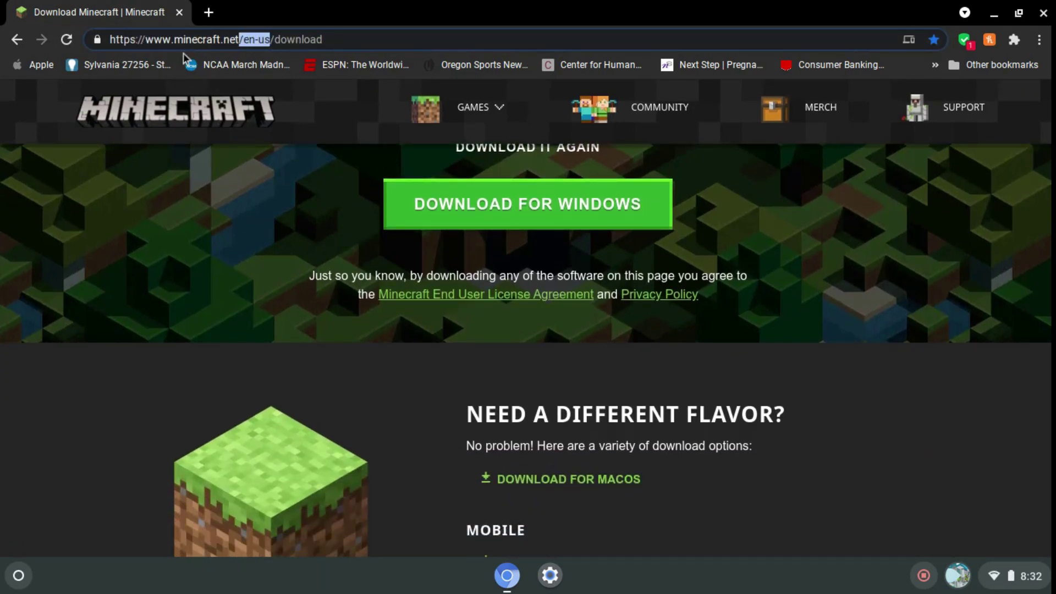
pyautogui.press('BackSpace')
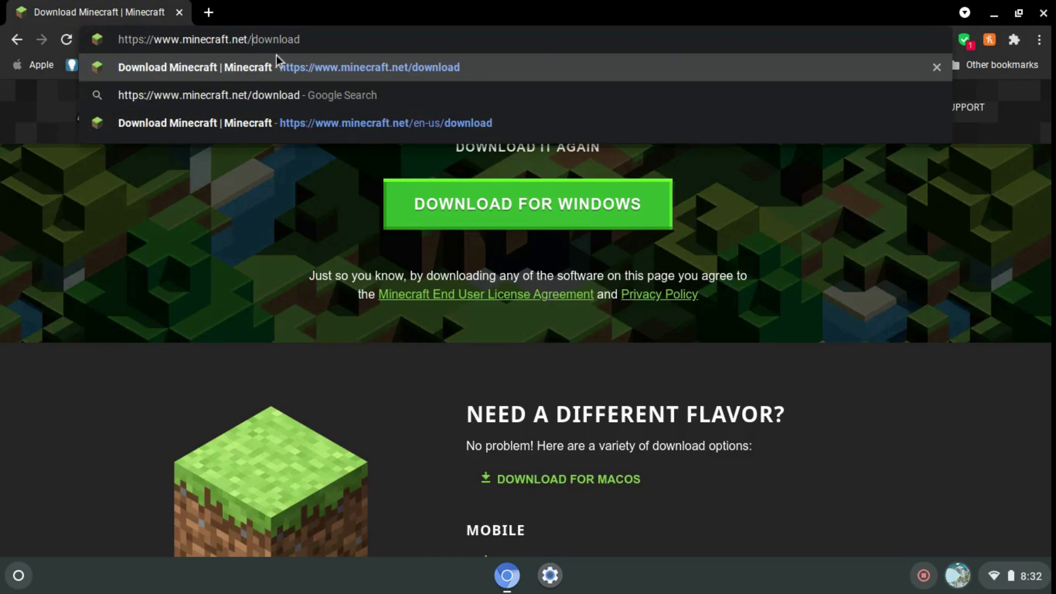
pyautogui.press('Return')
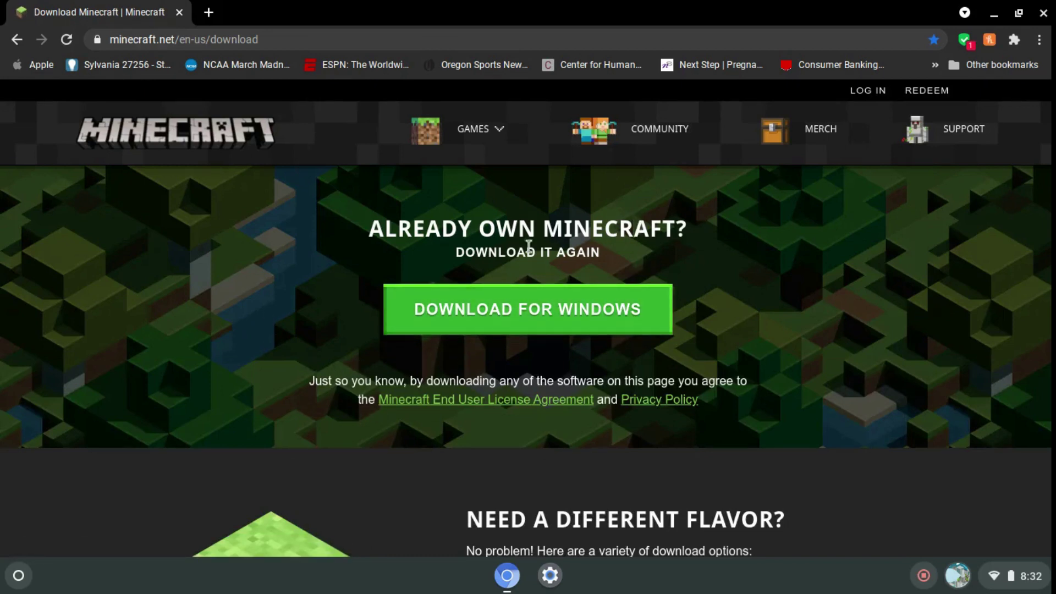
# Step: Scroll past the ALREADY OWN MINECRAFT? and NEED A DIFFERENT FLAVOR? sections
pyautogui.moveTo(370, 224); pyautogui.dragTo(594, 256)
pyautogui.click(651, 267)
pyautogui.moveTo(709, 243); pyautogui.dragTo(491, 200)
pyautogui.click(559, 241)
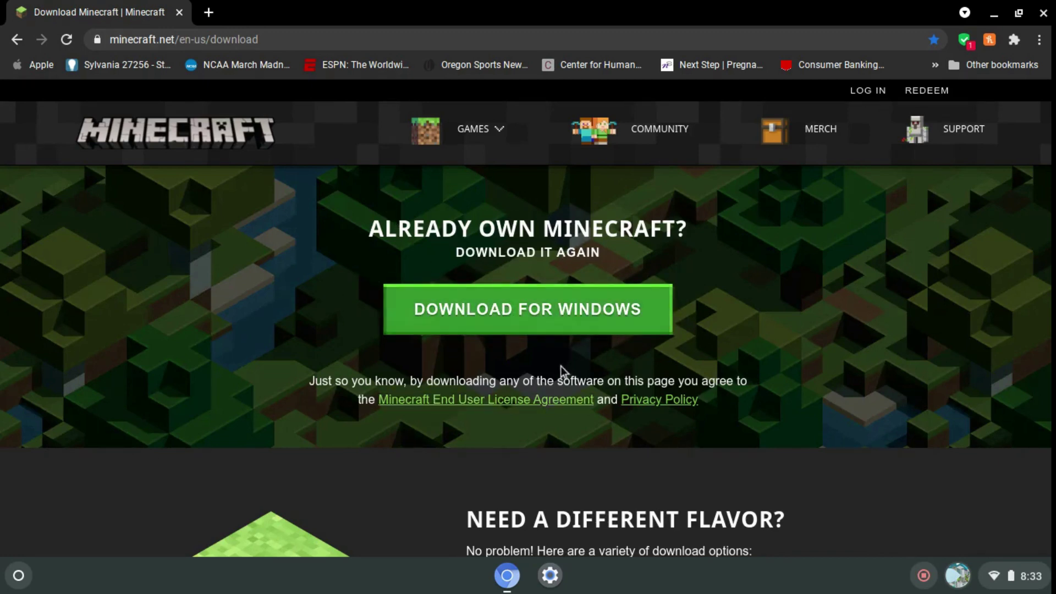
pyautogui.scroll(-2, 554, 369)
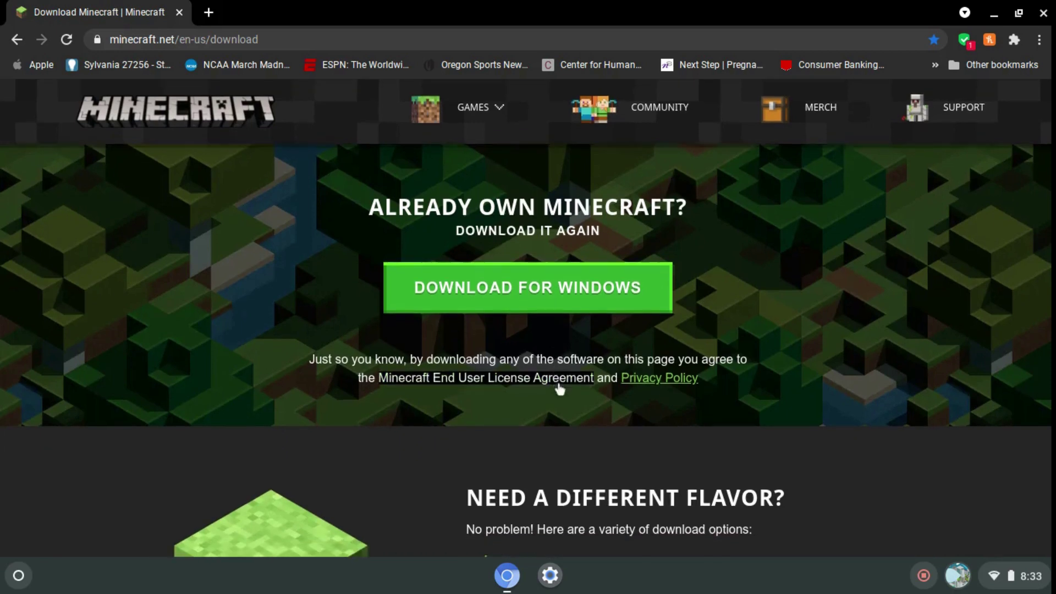
pyautogui.moveTo(473, 366); pyautogui.dragTo(712, 379)
pyautogui.scroll(-1, 660, 385)
pyautogui.scroll(-2, 676, 386)
pyautogui.click(721, 381)
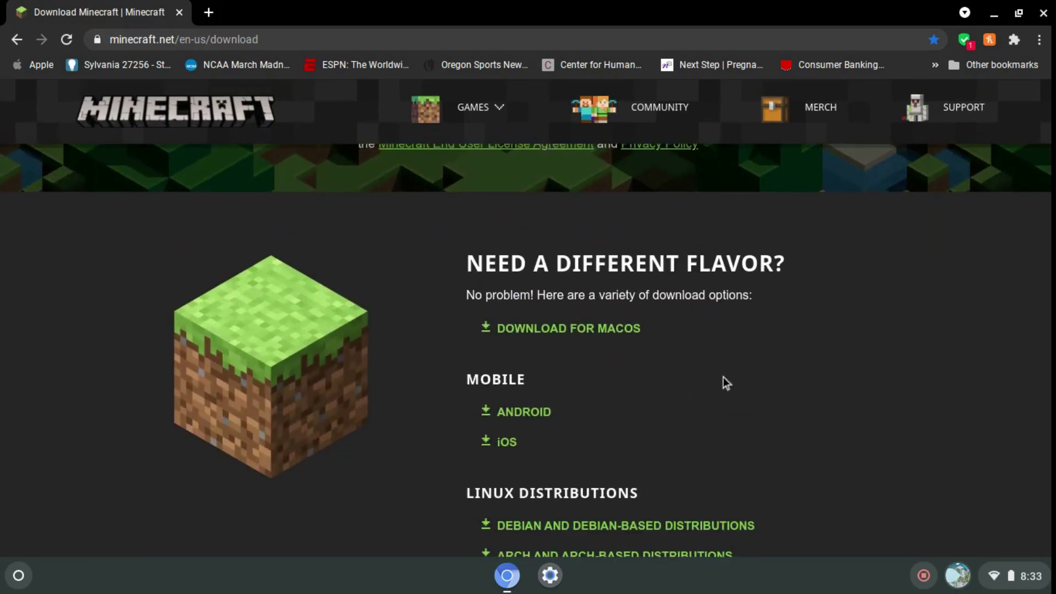
# Step: Under LINUX DISTRIBUTIONS, download the Debian and Debian-based Distributions launcher package
pyautogui.scroll(-1, 671, 336)
pyautogui.scroll(-4, 650, 417)
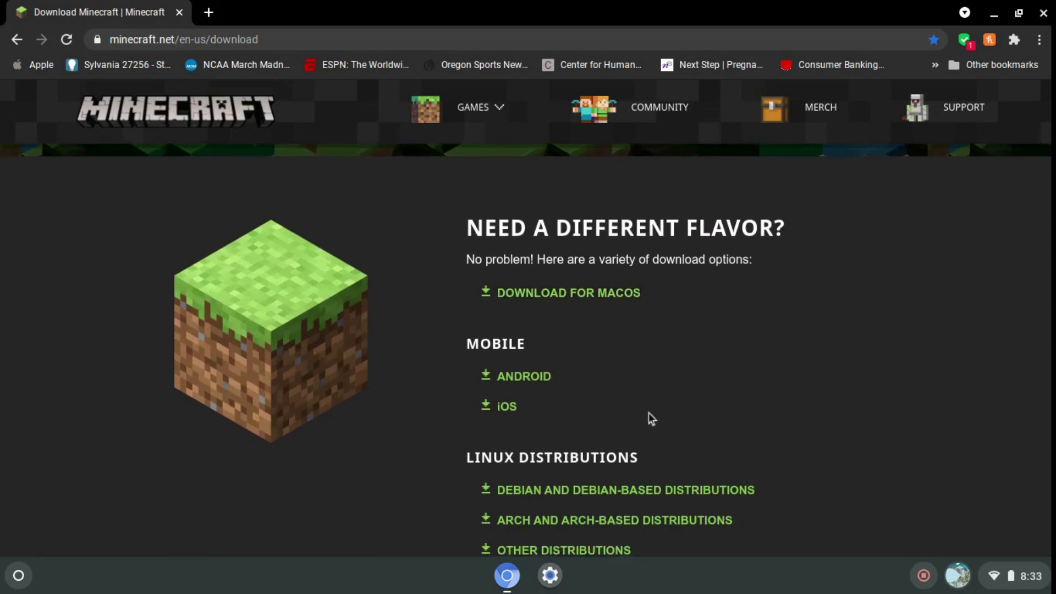
pyautogui.tripleClick(543, 255)
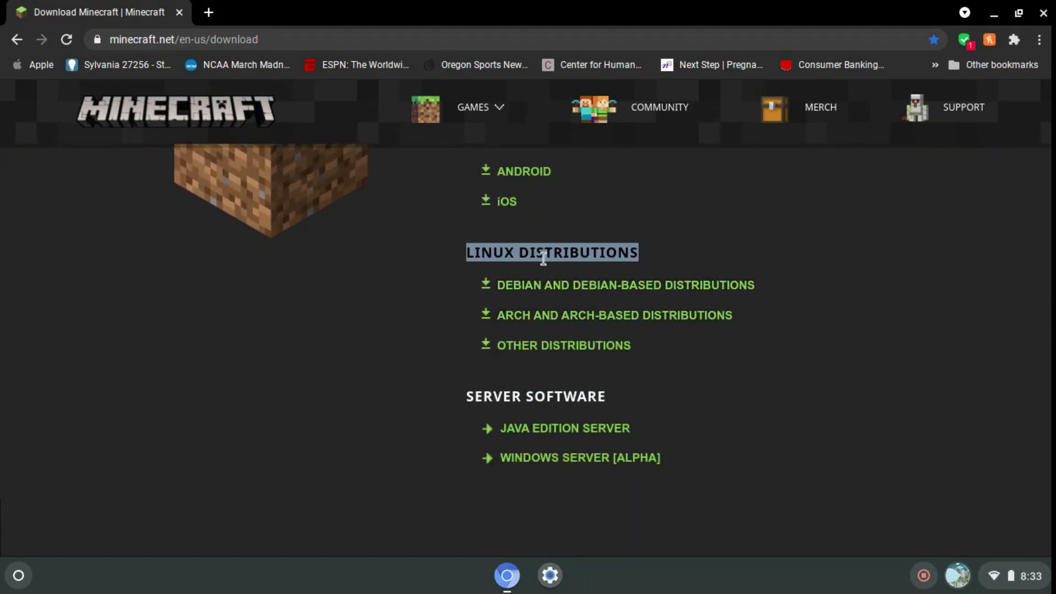
pyautogui.click(371, 283)
pyautogui.moveTo(472, 290); pyautogui.dragTo(717, 285)
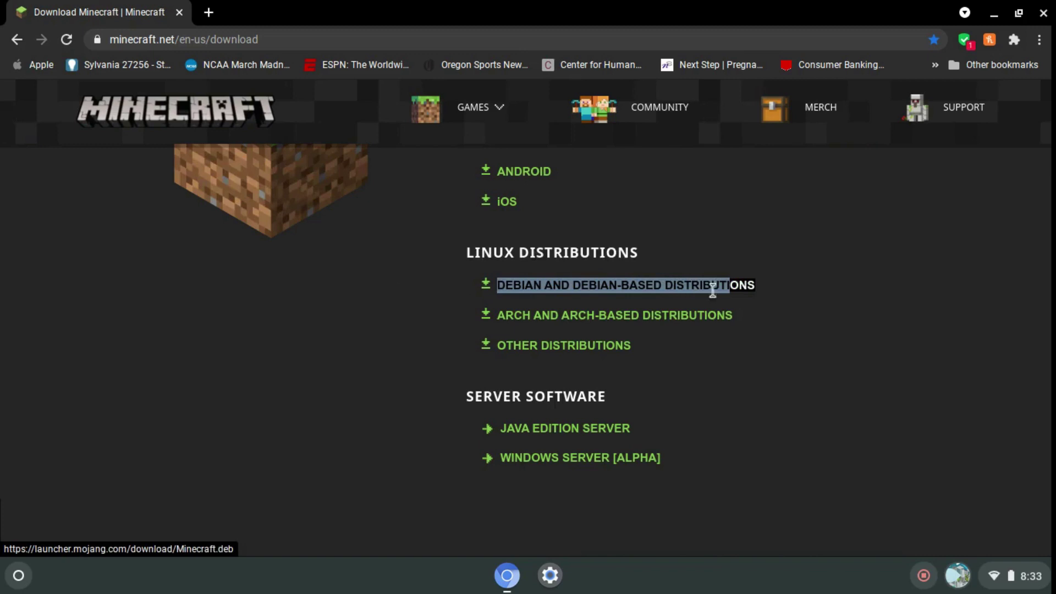
pyautogui.click(837, 296)
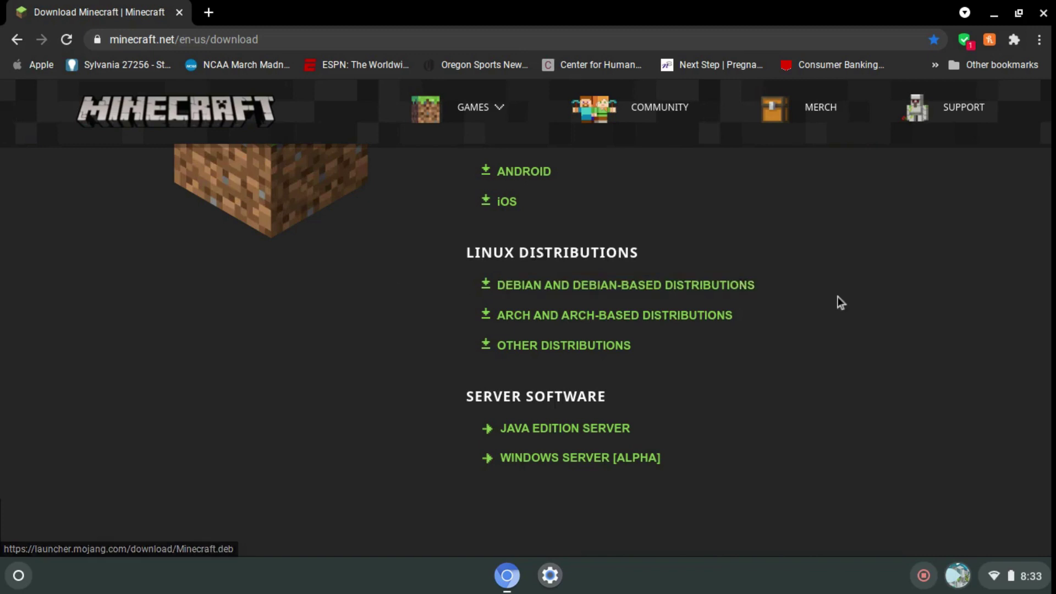
pyautogui.click(646, 293)
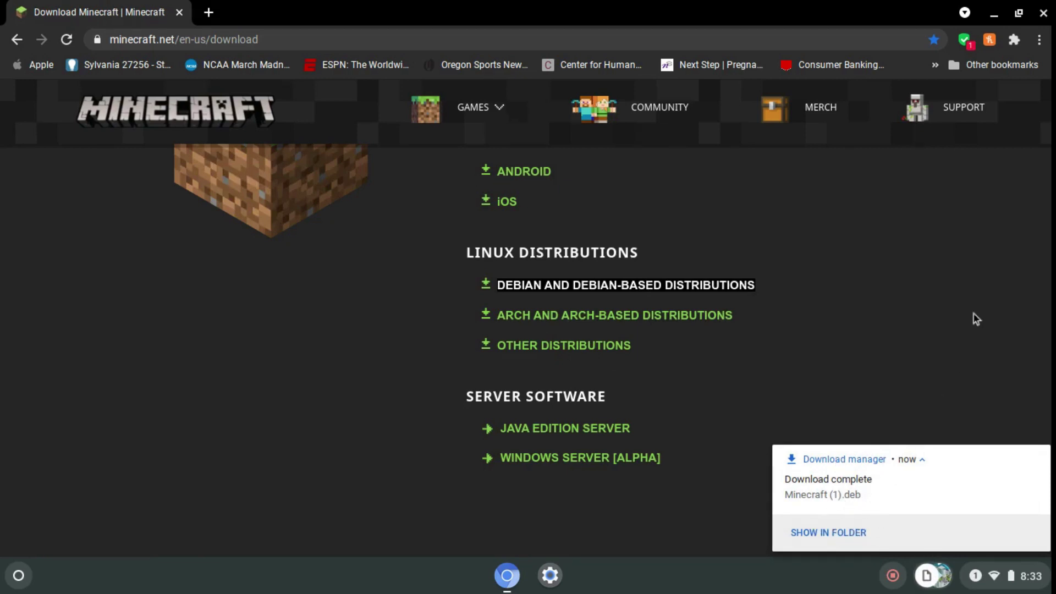
# Step: Minimize Chrome, dismiss the download notice, and launch Files by searching 'fil'
pyautogui.click(993, 13)
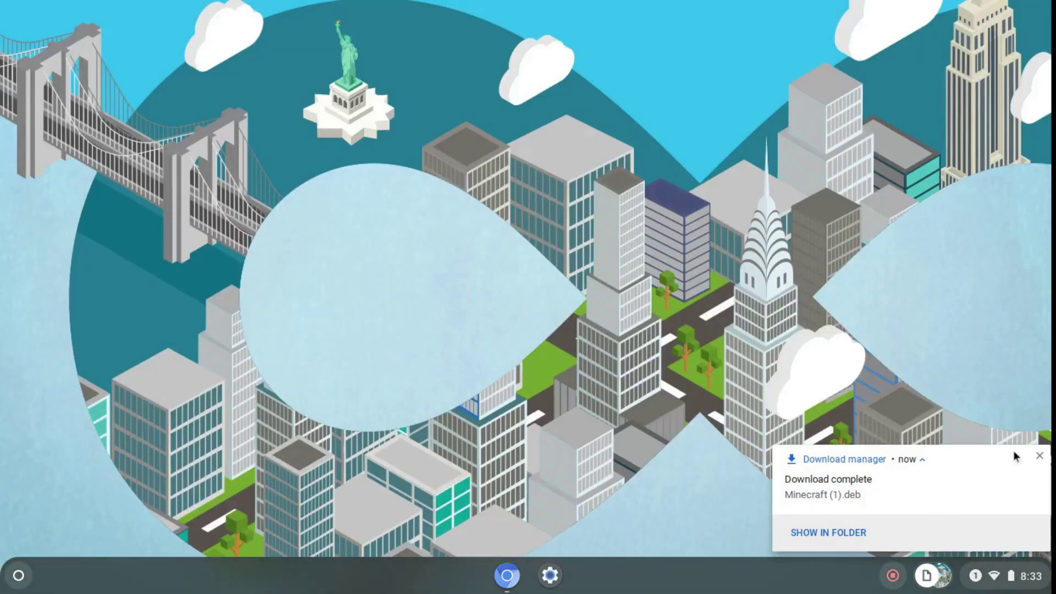
pyautogui.click(1039, 456)
pyautogui.press('super')
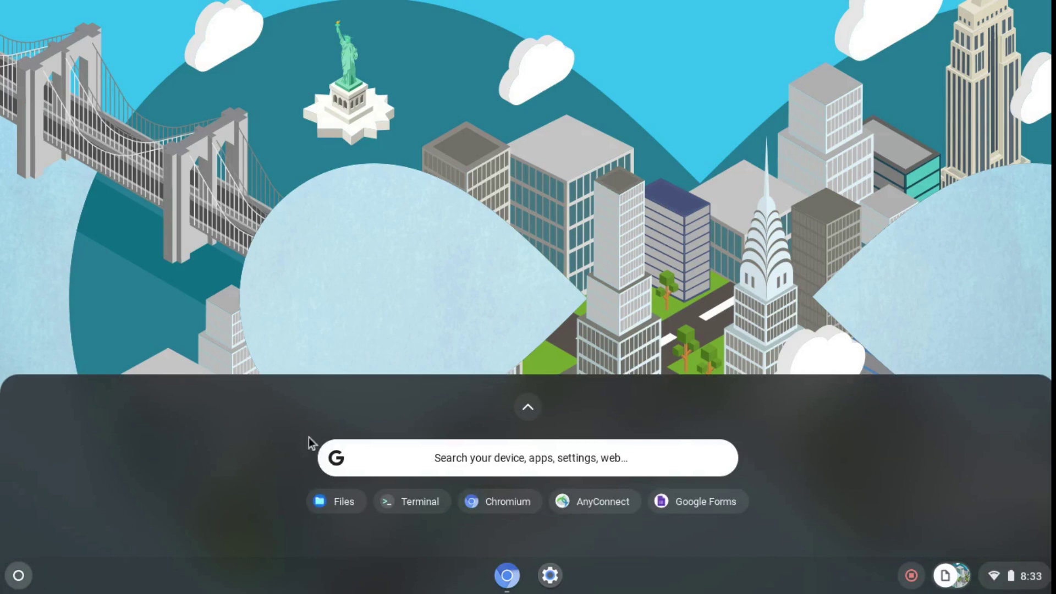
pyautogui.click(408, 468)
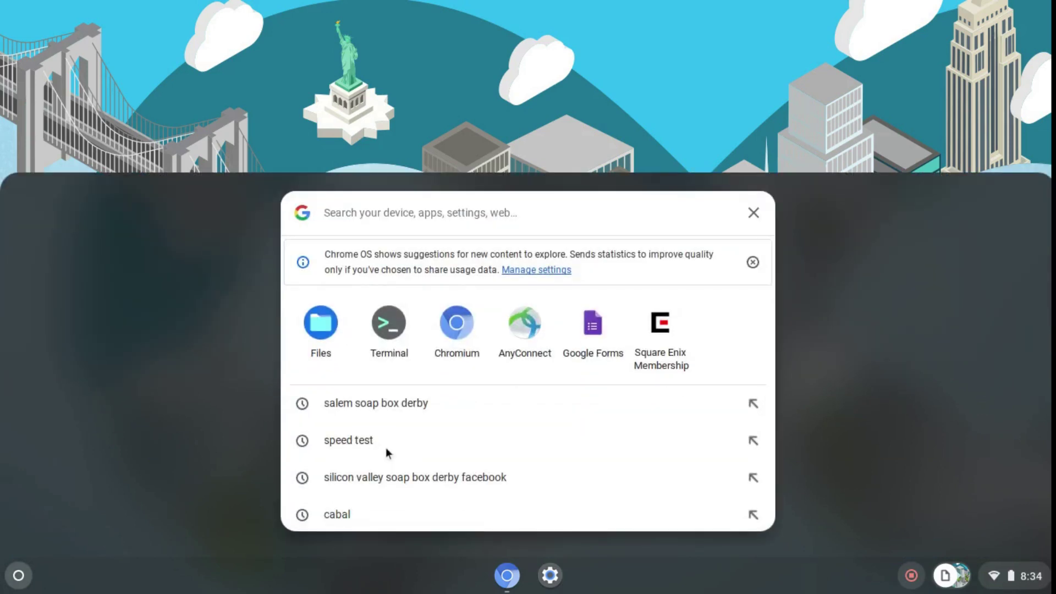
pyautogui.write('fil')
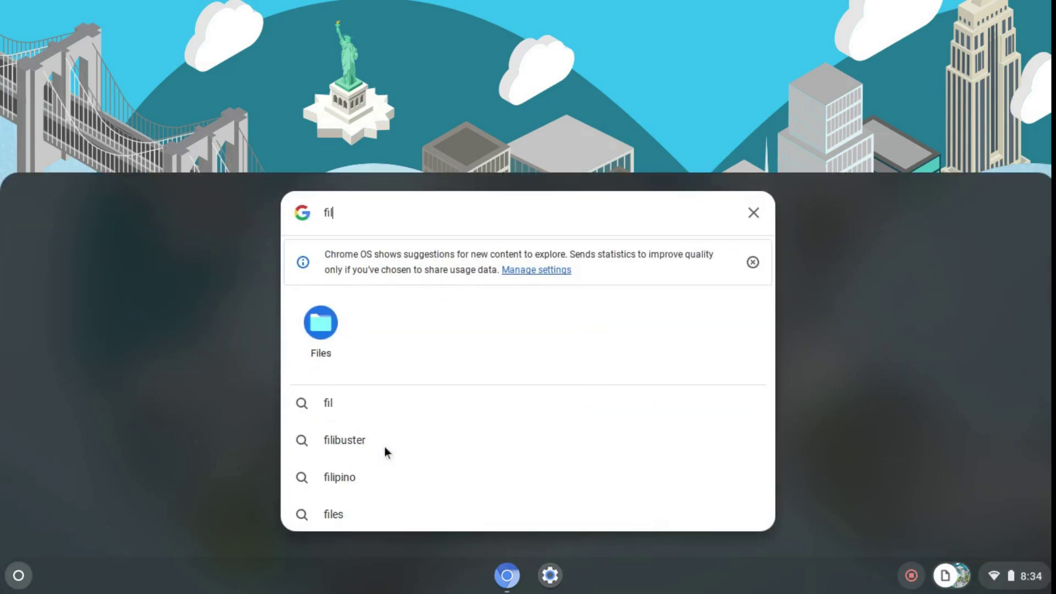
pyautogui.click(319, 329)
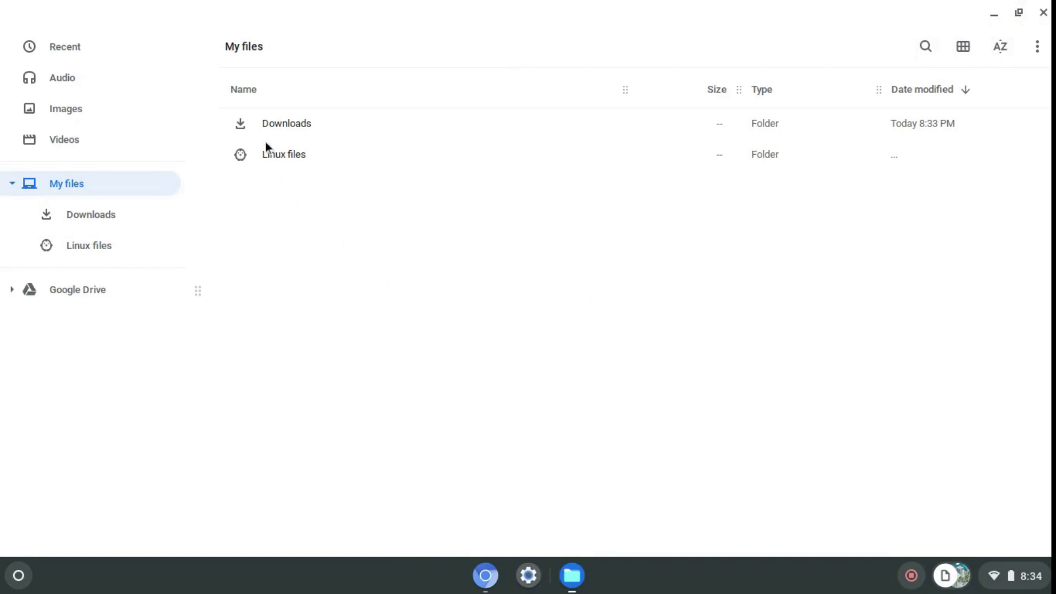
# Step: Browse Linux files and Downloads, then return to My files
pyautogui.doubleClick(264, 155)
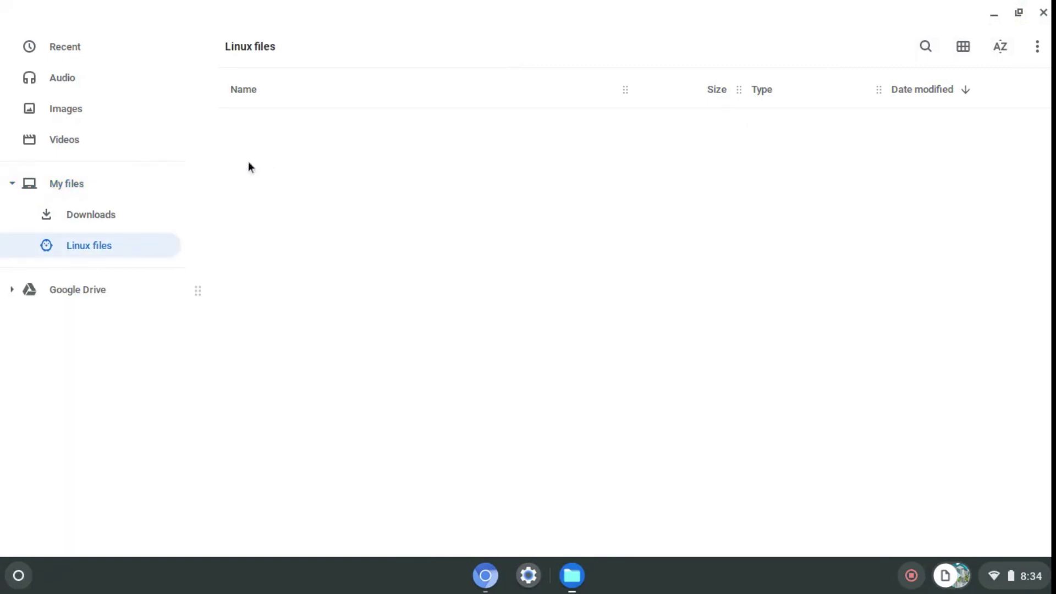
pyautogui.click(61, 213)
pyautogui.click(101, 190)
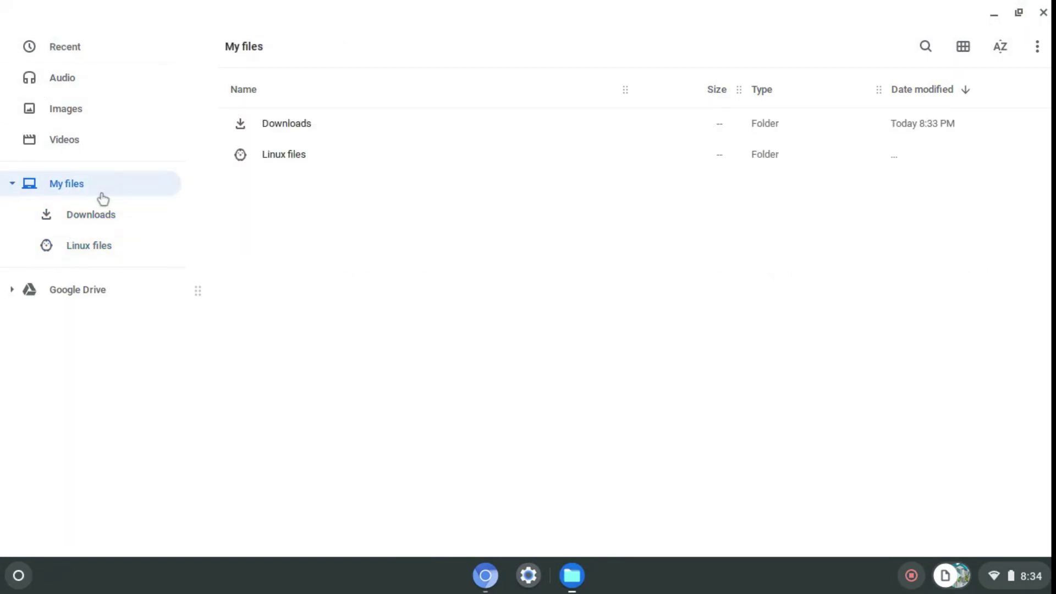
# Step: In Downloads, try dragging Minecraft.deb into Linux files
pyautogui.doubleClick(268, 127)
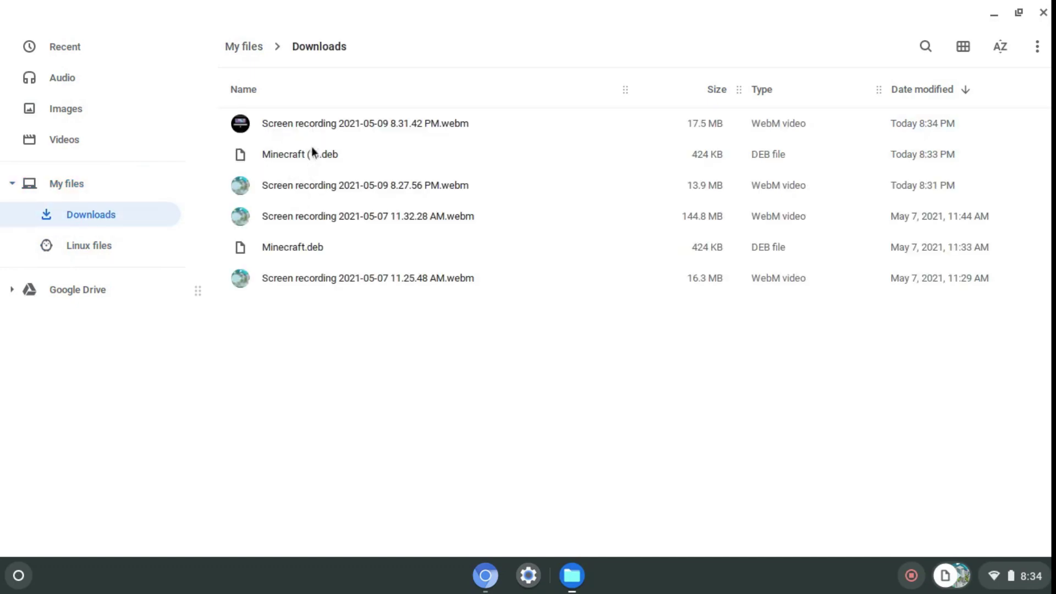
pyautogui.moveTo(302, 239); pyautogui.dragTo(325, 163)
pyautogui.moveTo(309, 246)
pyautogui.mouseDown()
pyautogui.moveTo(314, 254)
pyautogui.moveTo(181, 229)
pyautogui.moveTo(124, 245)
pyautogui.moveTo(183, 223)
pyautogui.moveTo(297, 210)
pyautogui.moveTo(311, 259)
pyautogui.moveTo(179, 231)
pyautogui.moveTo(132, 252)
pyautogui.moveTo(153, 226)
pyautogui.moveTo(322, 235)
pyautogui.moveTo(318, 259)
pyautogui.mouseUp()
pyautogui.click(176, 220)
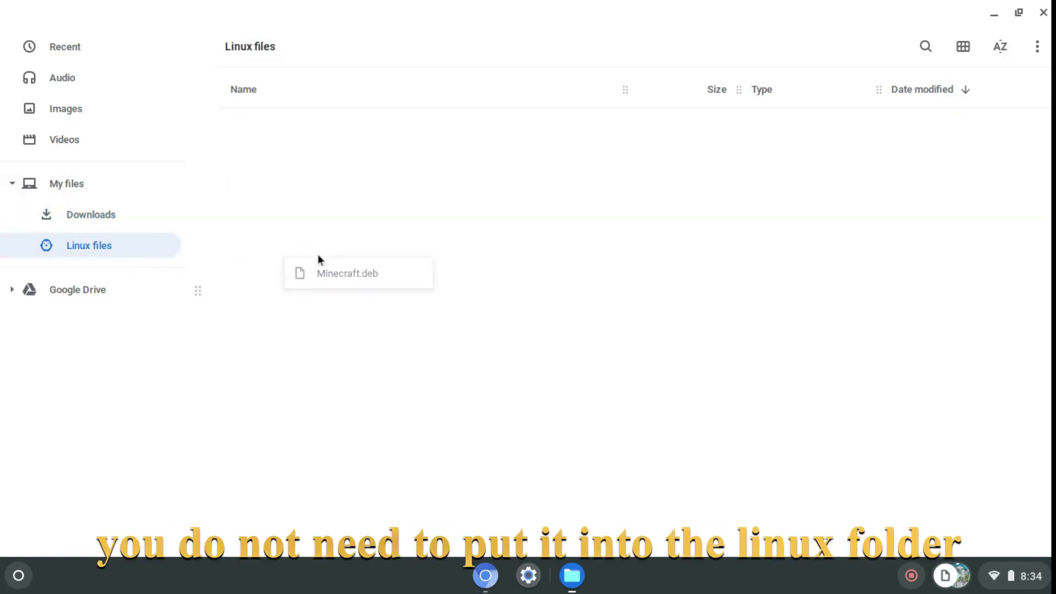
pyautogui.click(115, 225)
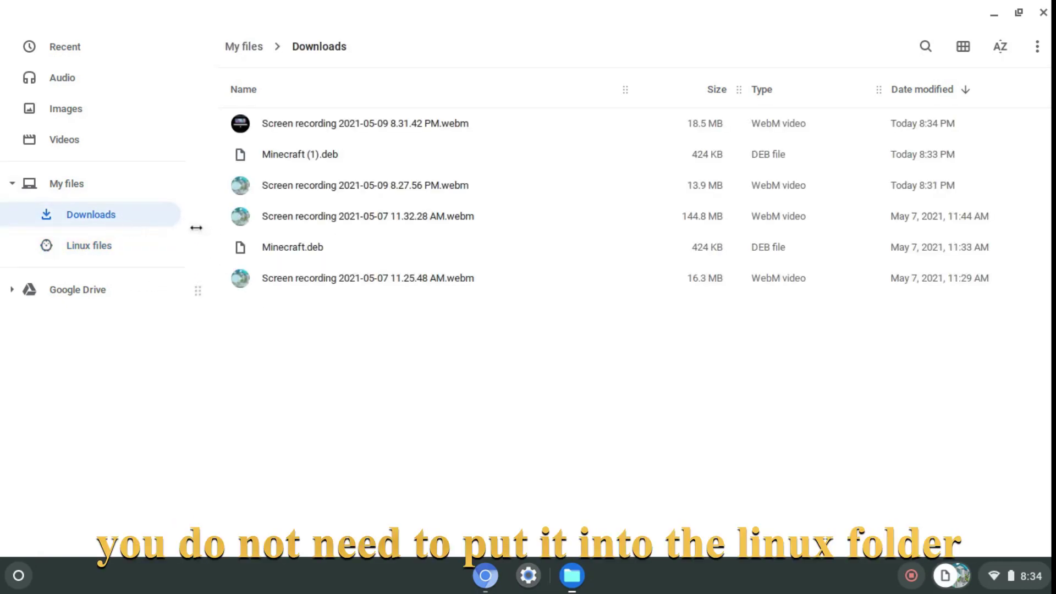
# Step: Cut Minecraft.deb and try pasting it into Linux files, finding no paste option
pyautogui.rightClick(253, 247)
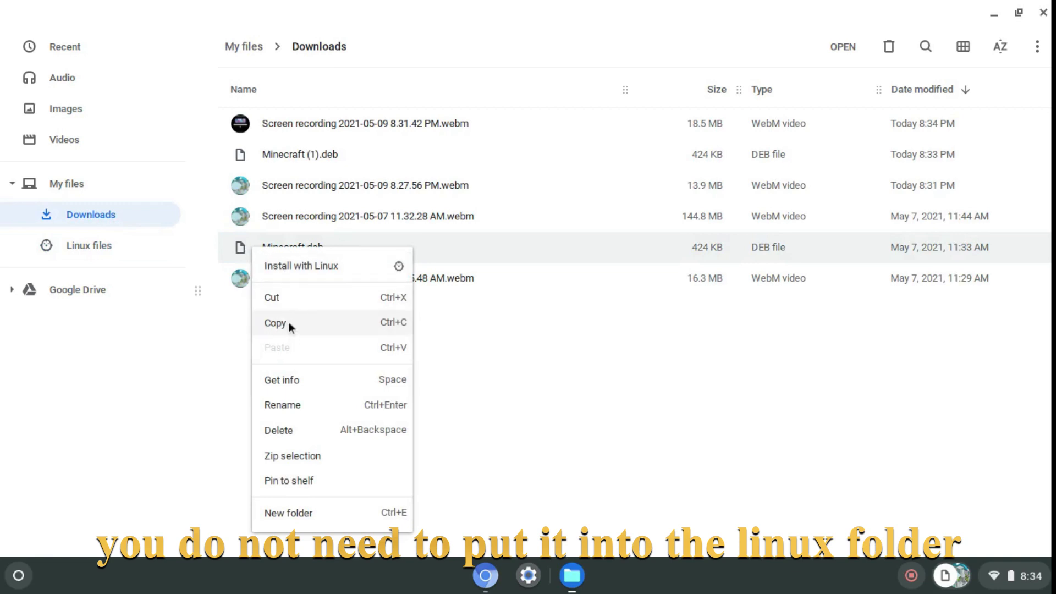
pyautogui.click(285, 298)
pyautogui.click(137, 252)
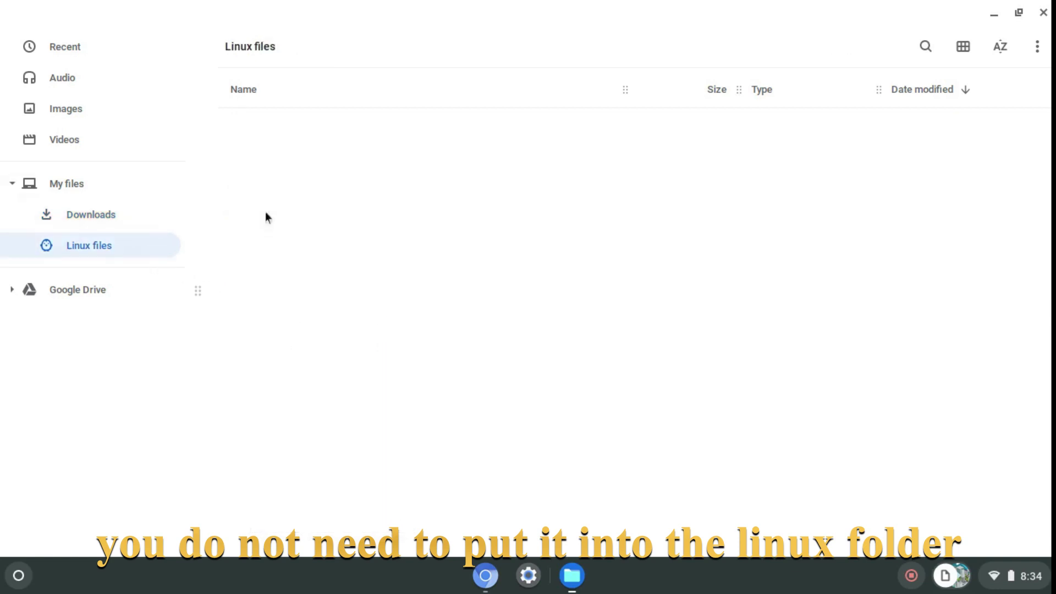
pyautogui.rightClick(312, 216)
pyautogui.rightClick(295, 203)
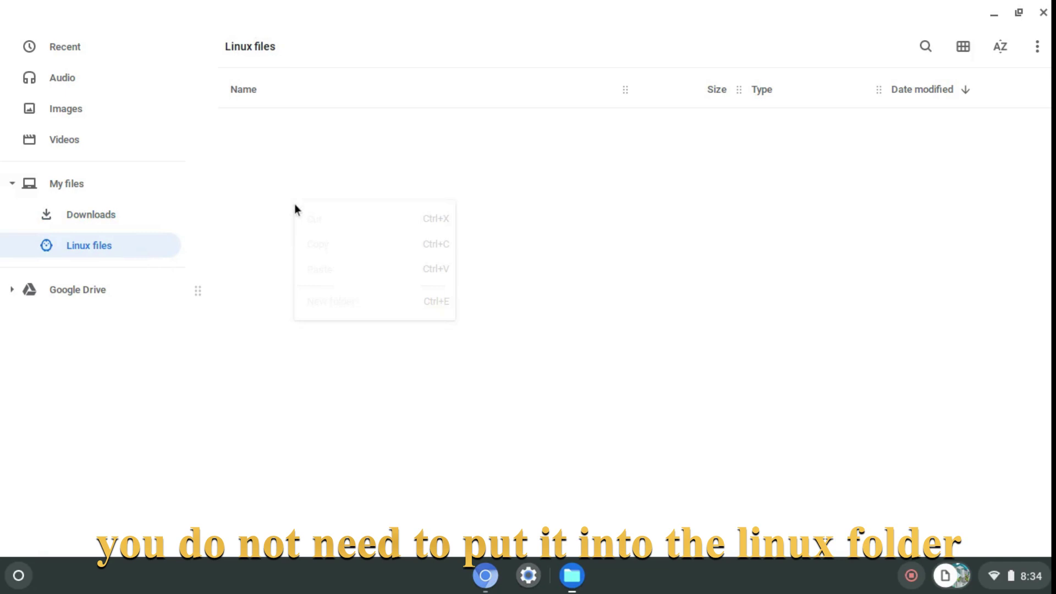
pyautogui.click(324, 186)
pyautogui.rightClick(321, 188)
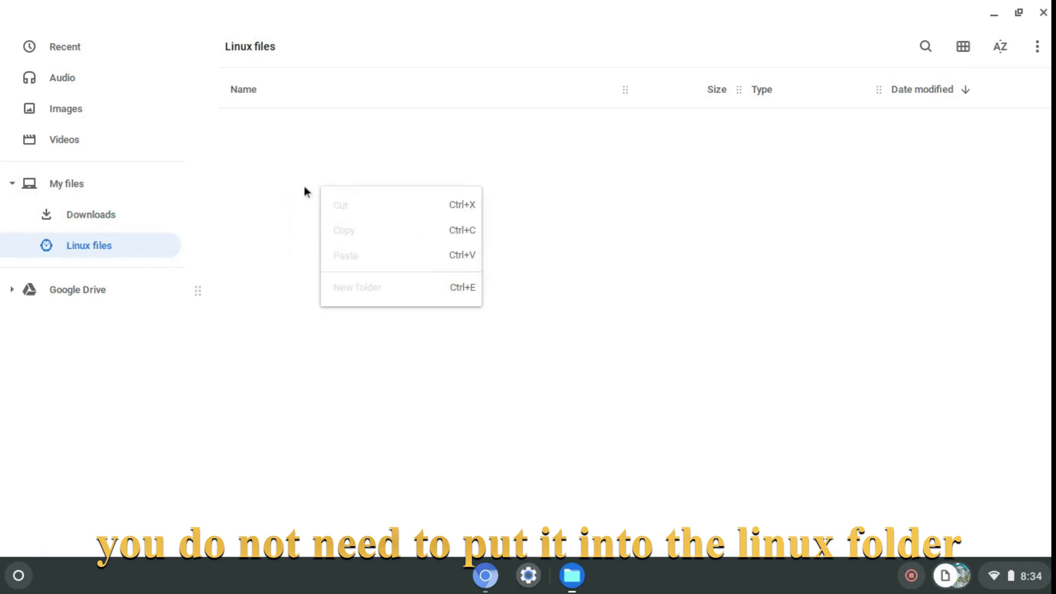
pyautogui.click(130, 220)
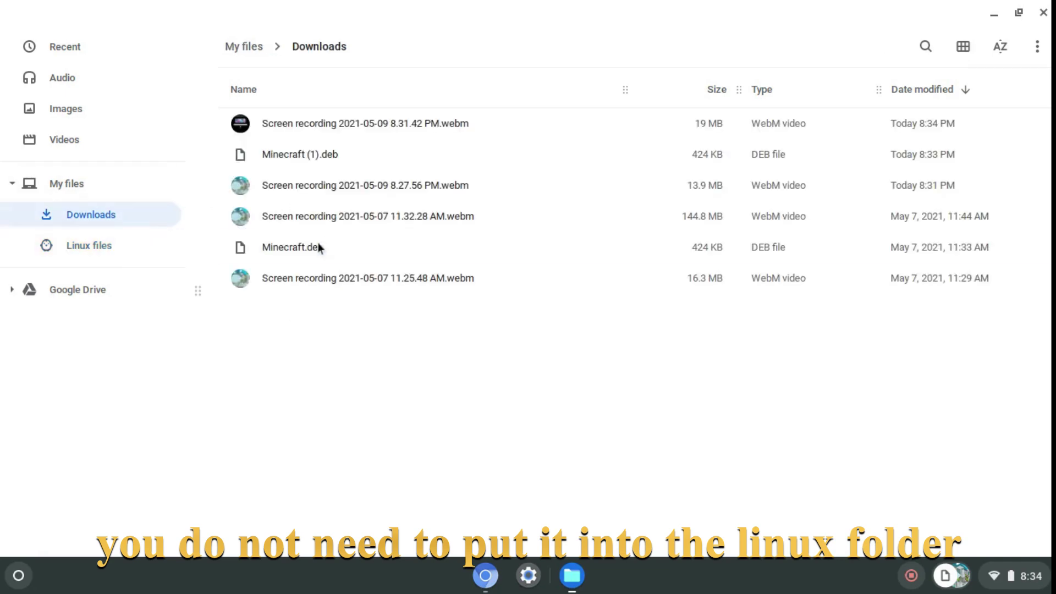
# Step: Copy Minecraft.deb and try pasting it into Linux files again
pyautogui.rightClick(317, 244)
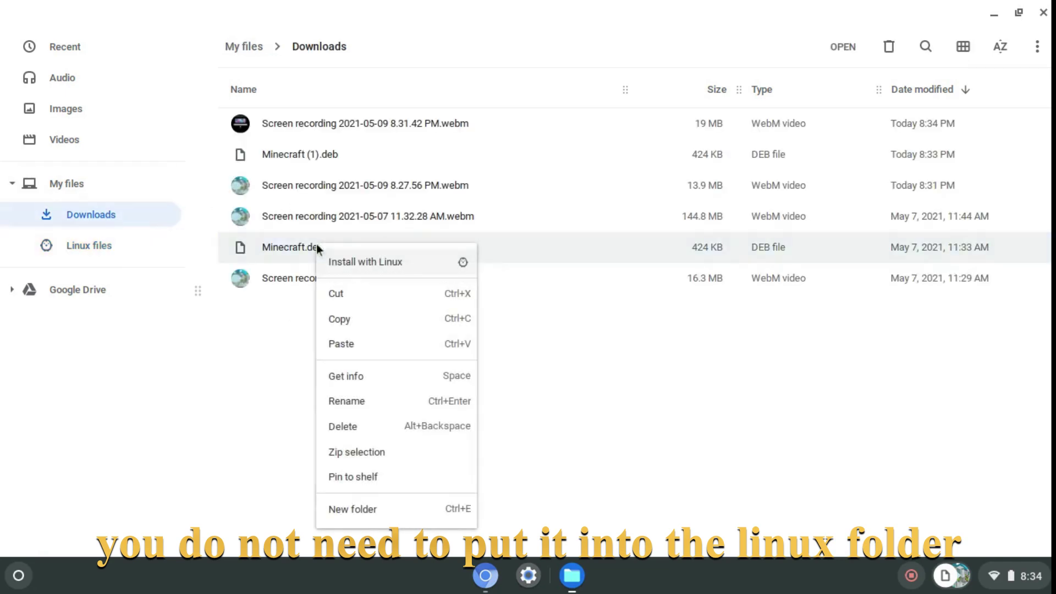
pyautogui.click(351, 317)
pyautogui.click(125, 245)
pyautogui.rightClick(350, 226)
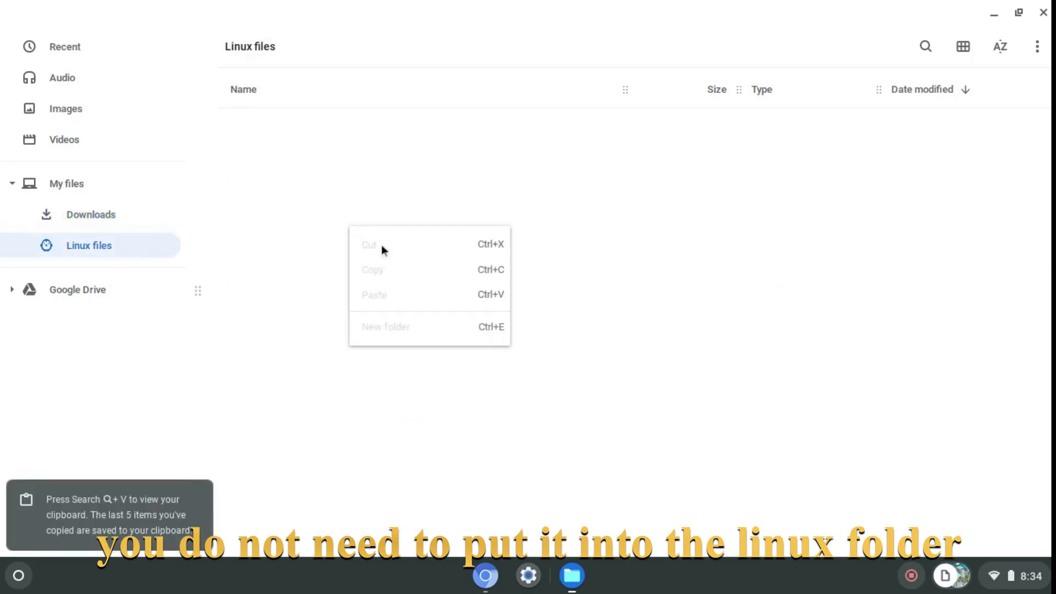
pyautogui.click(372, 208)
# Step: Restore the Files window to a smaller size, retry the drag, and reopen Downloads
pyautogui.moveTo(518, 3); pyautogui.dragTo(577, 64)
pyautogui.click(313, 278)
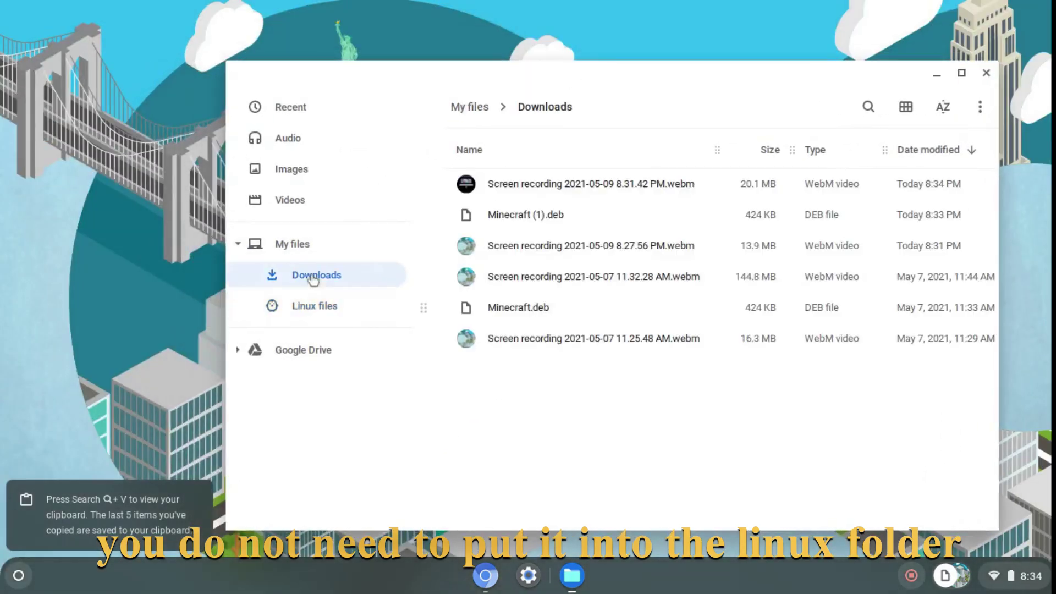
pyautogui.moveTo(504, 304); pyautogui.dragTo(453, 272)
pyautogui.click(346, 284)
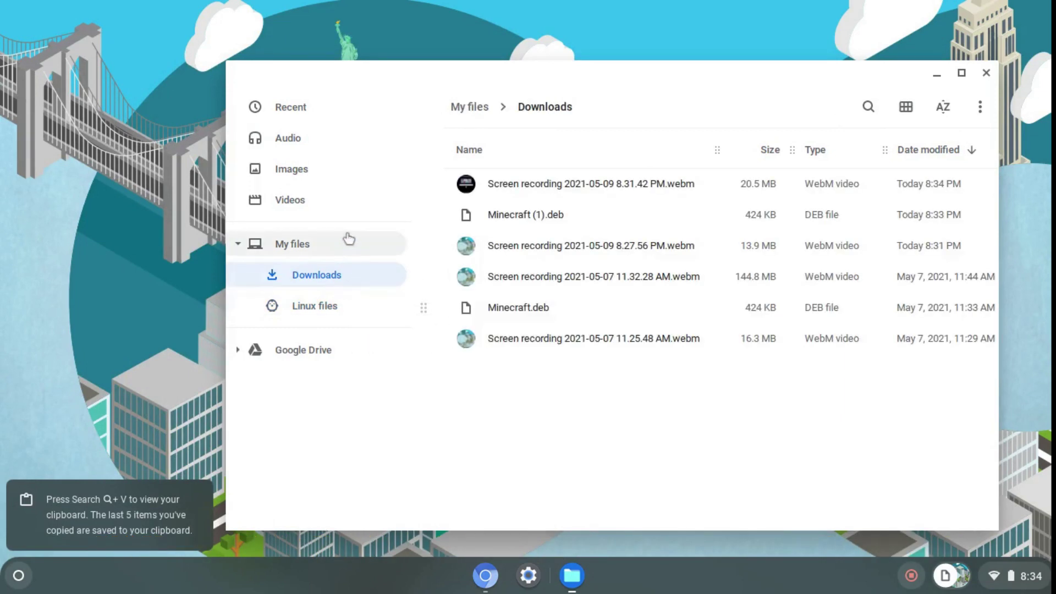
pyautogui.click(345, 241)
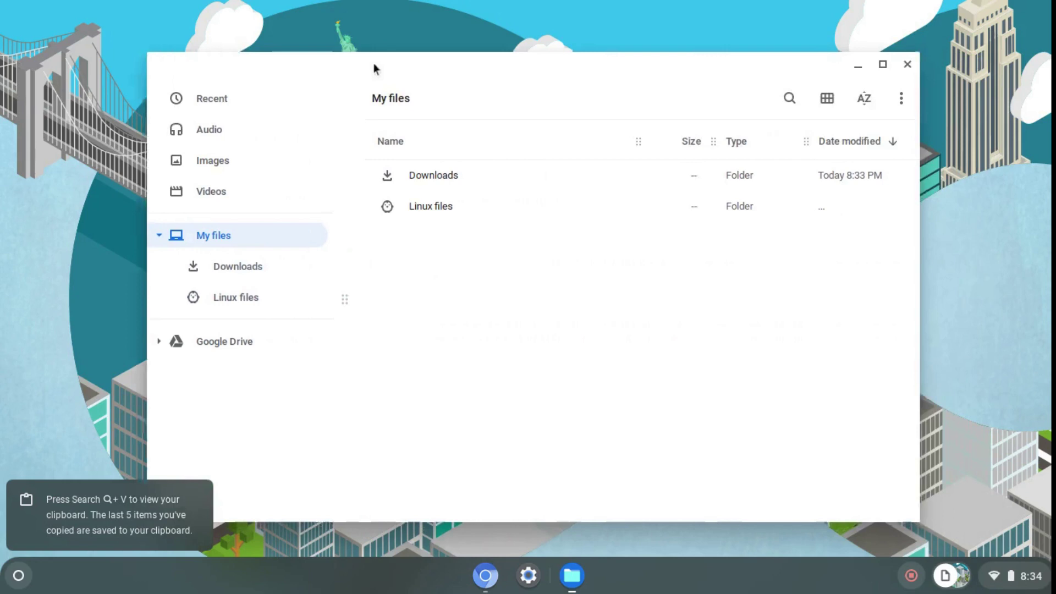
pyautogui.doubleClick(365, 164)
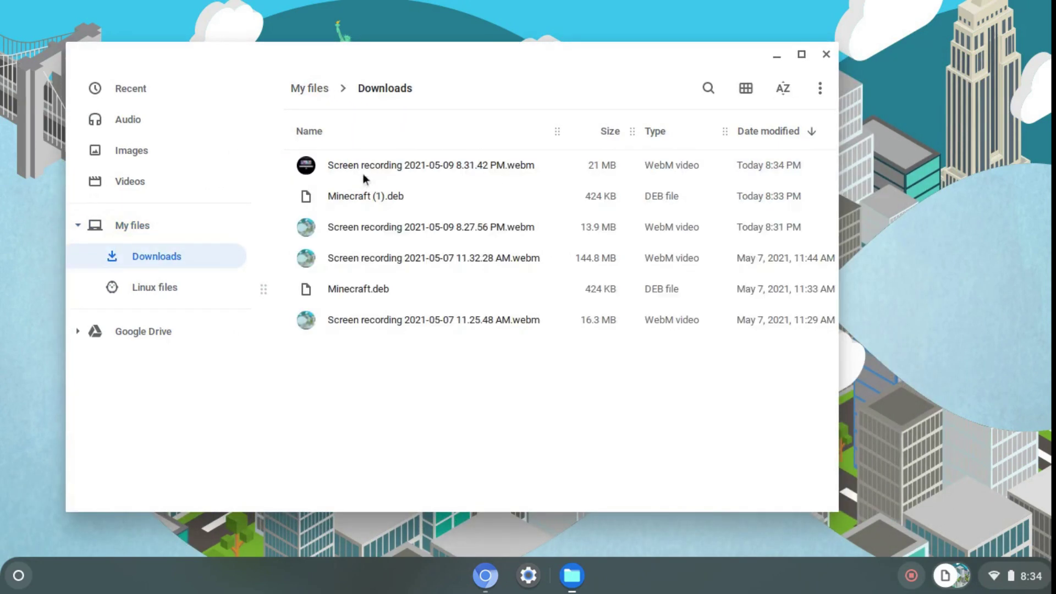
# Step: Choose Install with Linux on Minecraft.deb, then cancel the prompt
pyautogui.rightClick(344, 291)
pyautogui.click(399, 249)
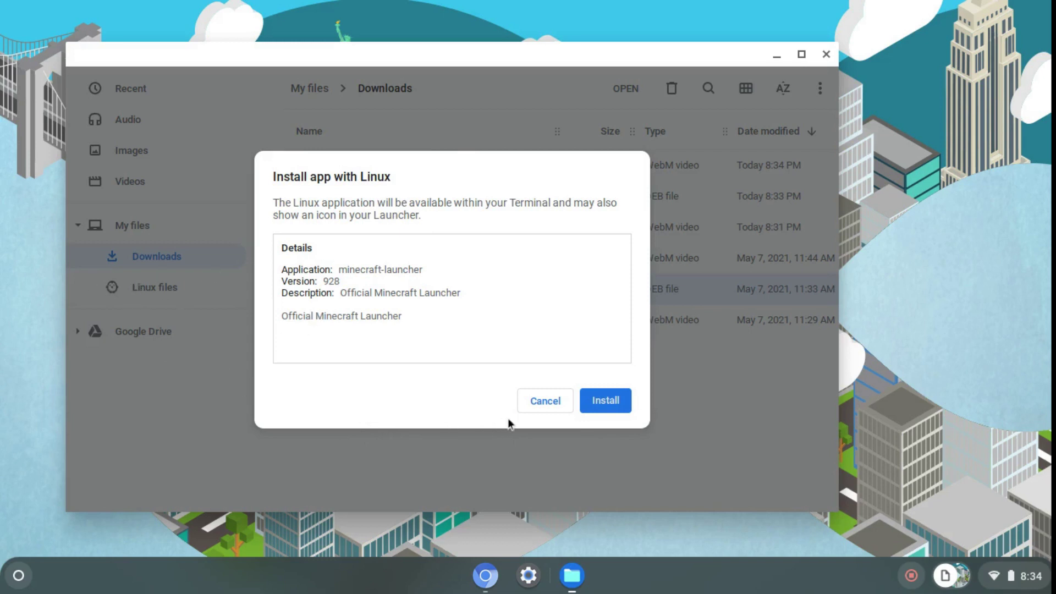
pyautogui.click(602, 398)
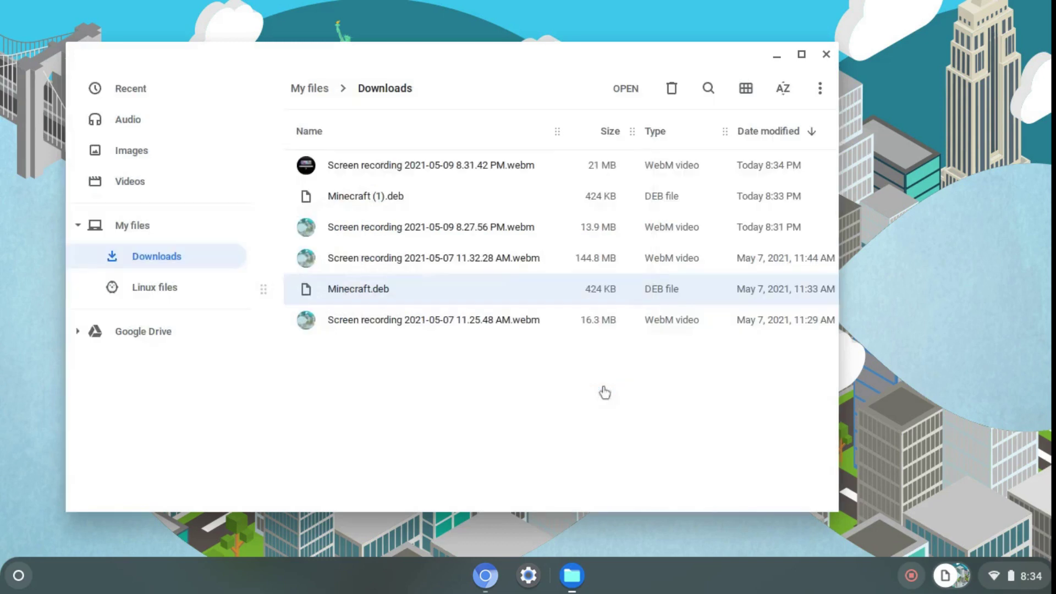
# Step: Install Minecraft.deb with Linux, confirming the minecraft-launcher package and closing the started message
pyautogui.rightClick(403, 287)
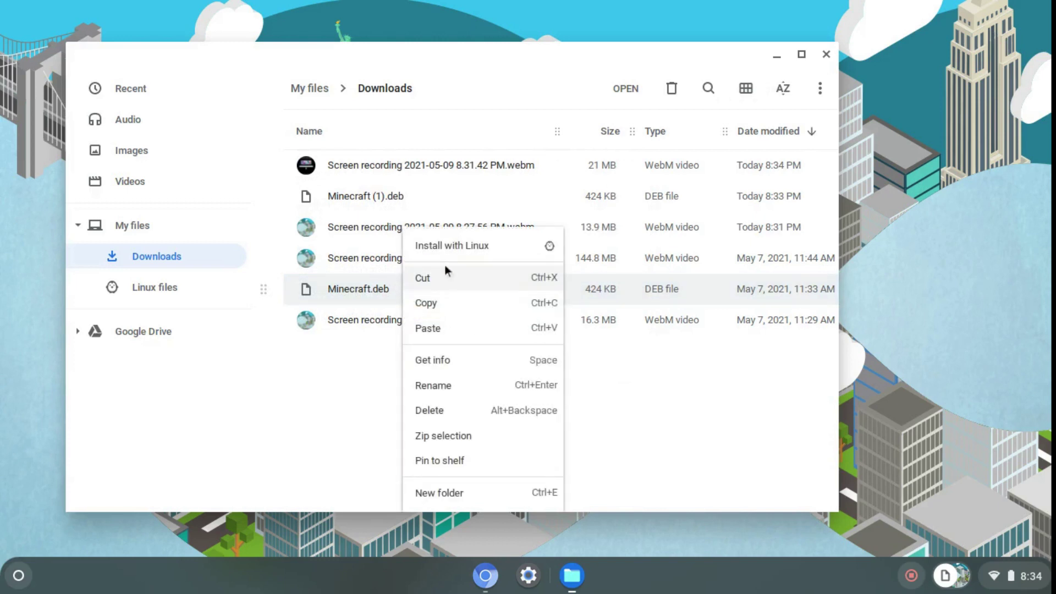
pyautogui.click(456, 245)
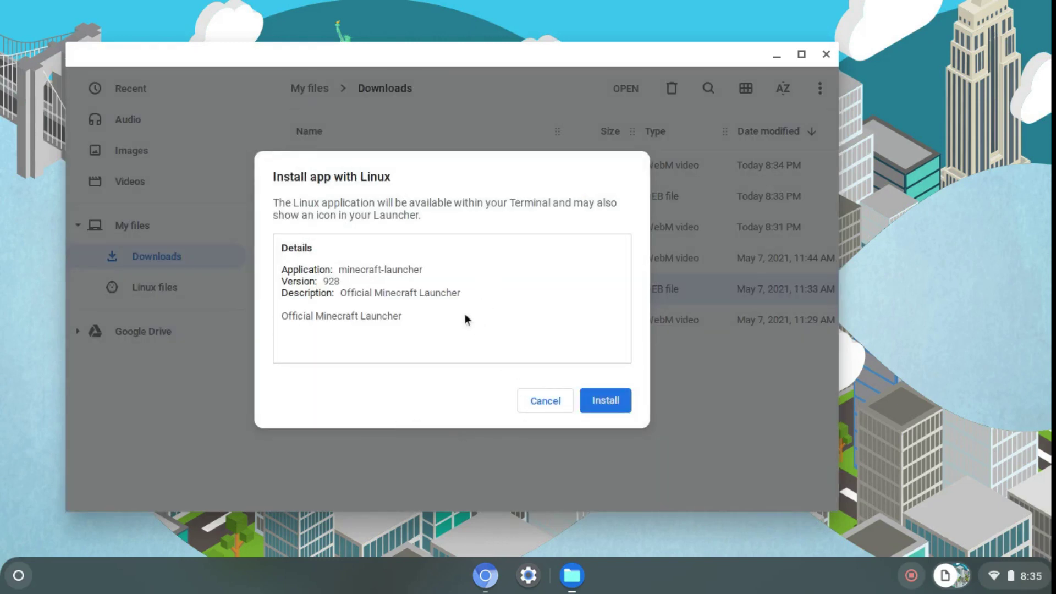
pyautogui.moveTo(464, 318); pyautogui.dragTo(361, 240)
pyautogui.click(651, 358)
pyautogui.click(608, 400)
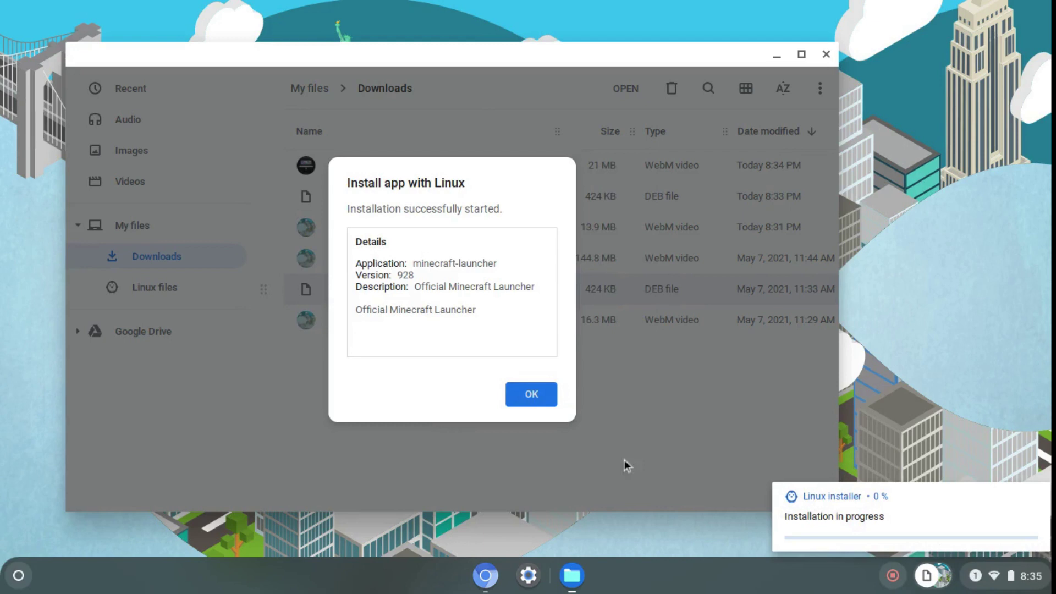
pyautogui.click(528, 395)
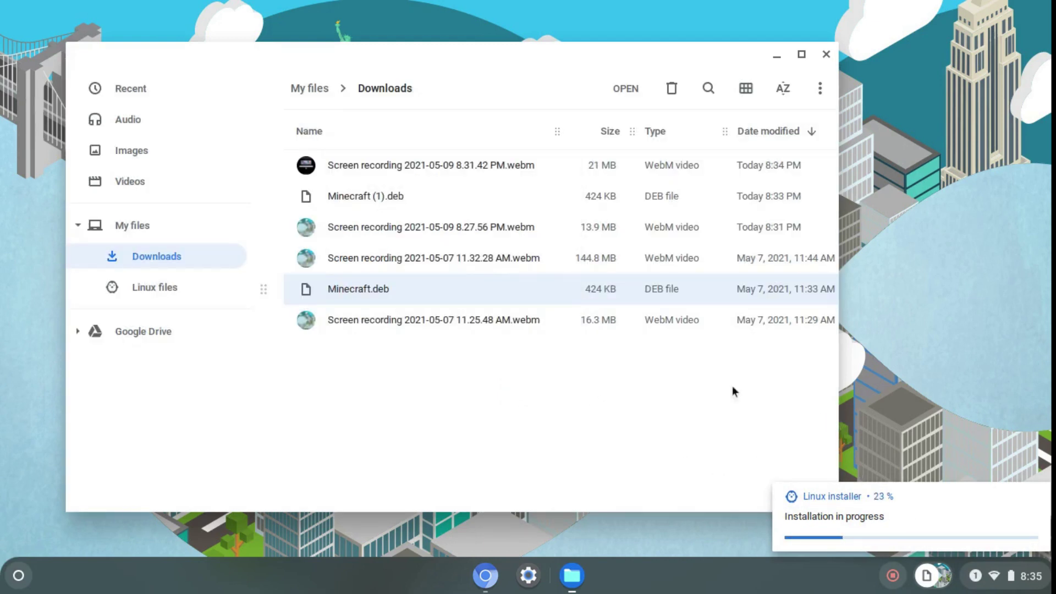
pyautogui.click(165, 286)
pyautogui.click(169, 266)
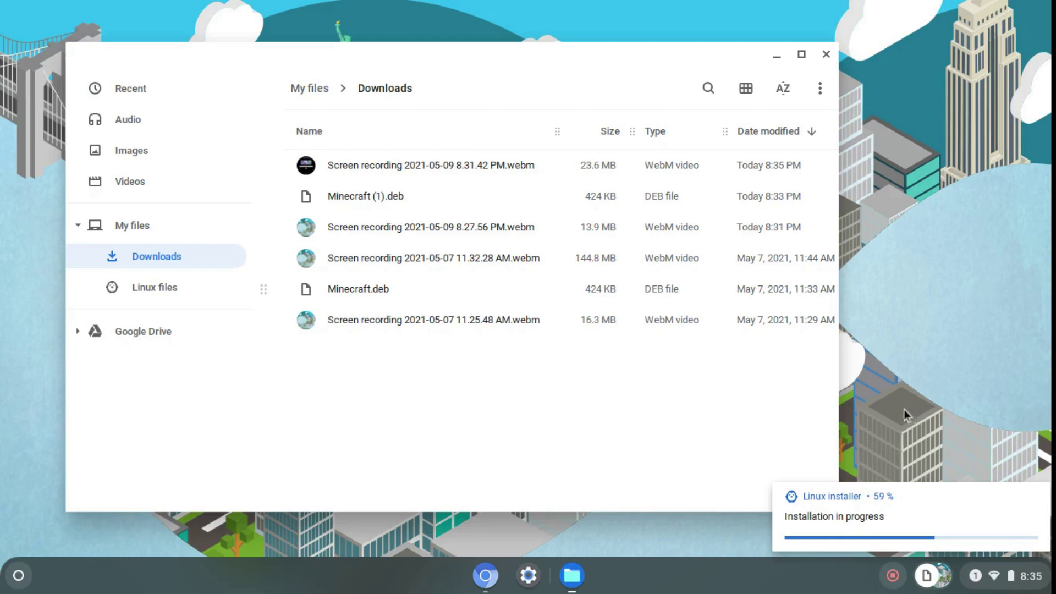
pyautogui.click(168, 290)
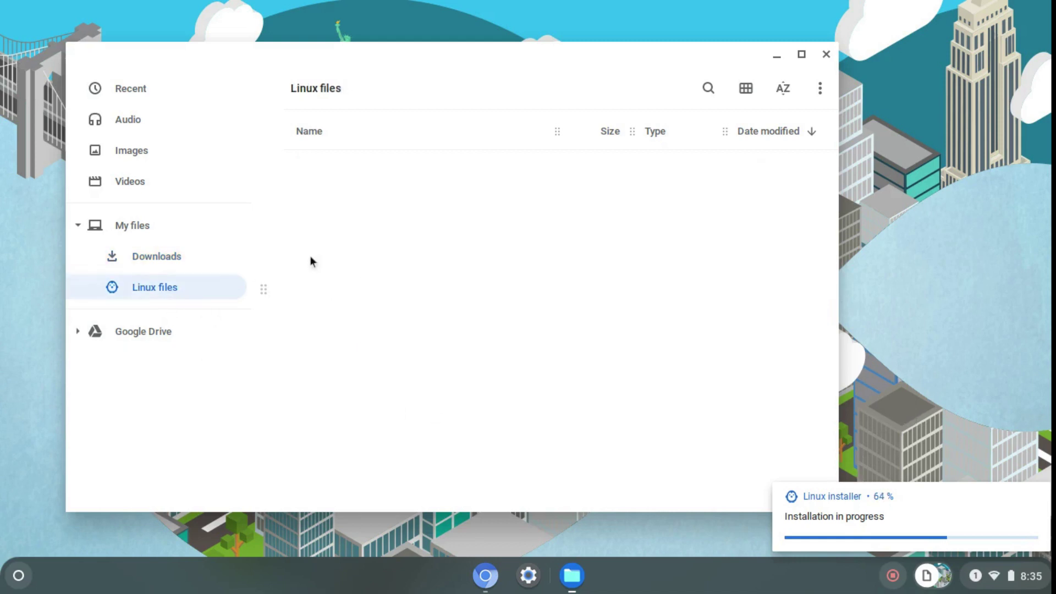
pyautogui.rightClick(502, 251)
pyautogui.click(575, 216)
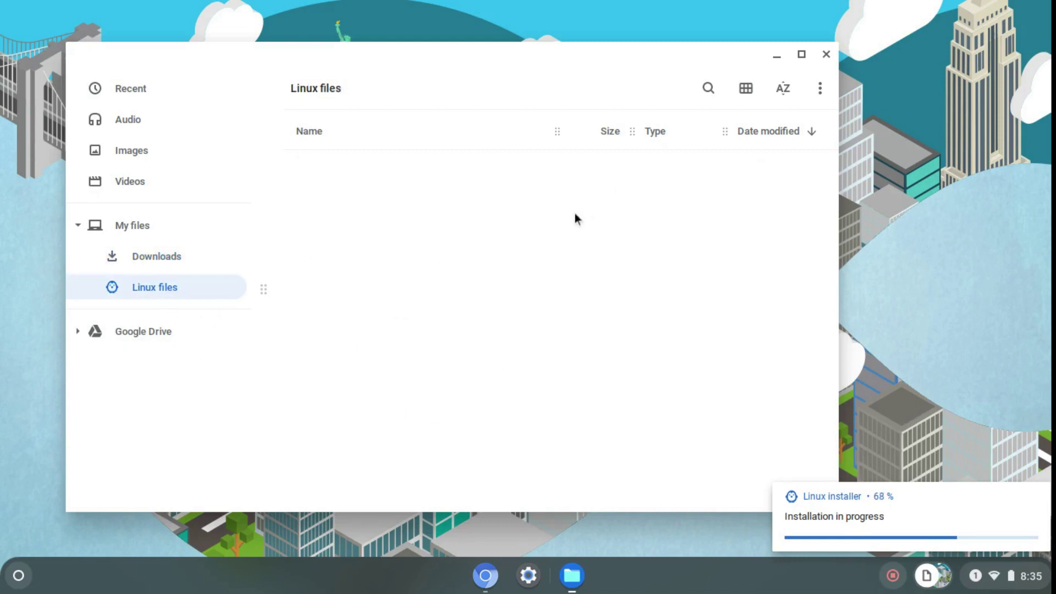
pyautogui.click(147, 261)
pyautogui.click(371, 194)
pyautogui.rightClick(371, 194)
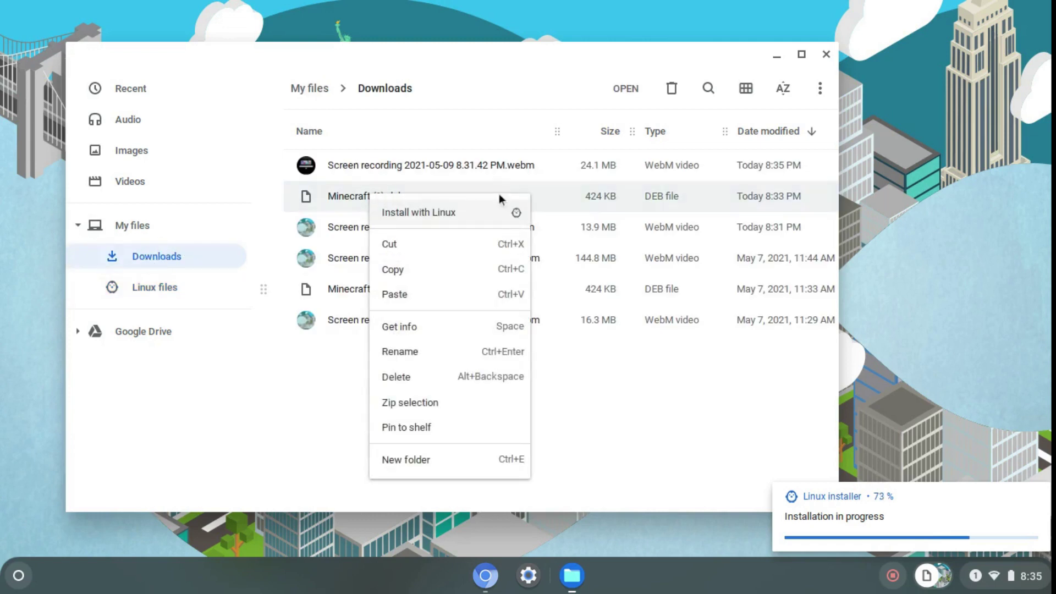
pyautogui.click(486, 269)
pyautogui.click(122, 289)
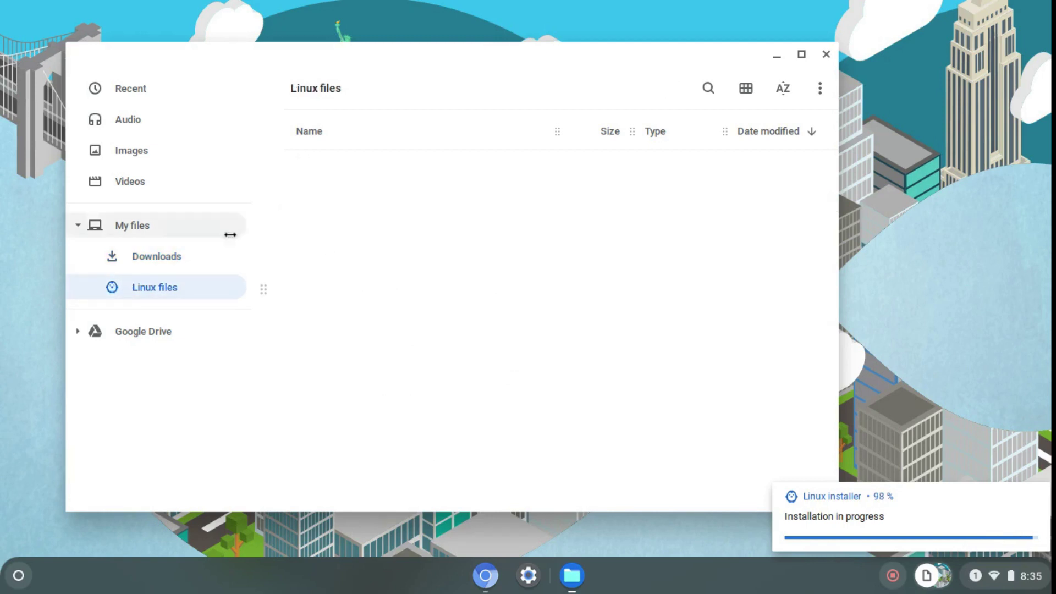
pyautogui.click(207, 258)
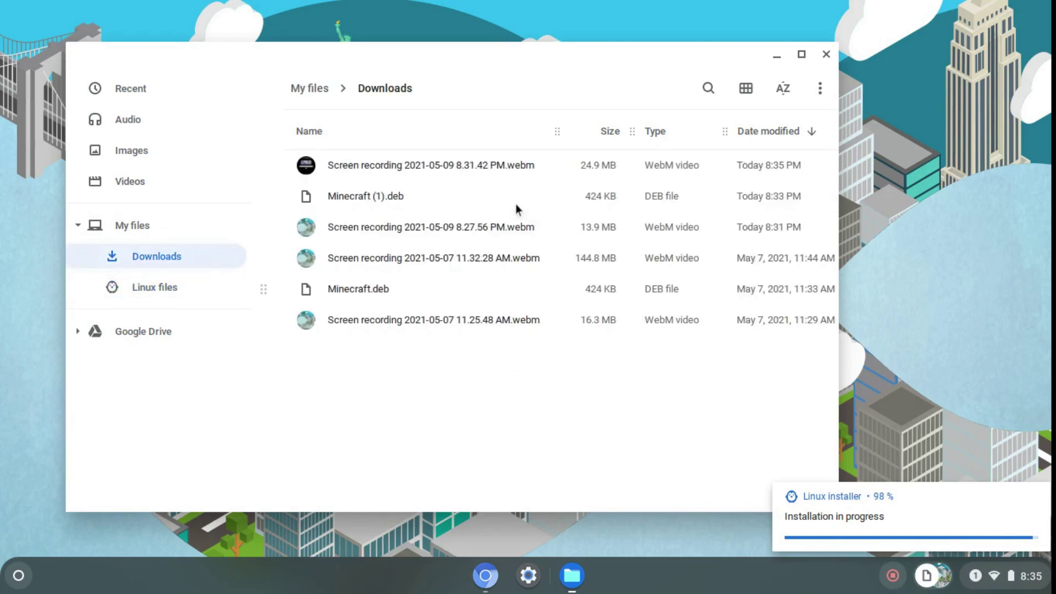
pyautogui.moveTo(362, 280); pyautogui.dragTo(290, 258)
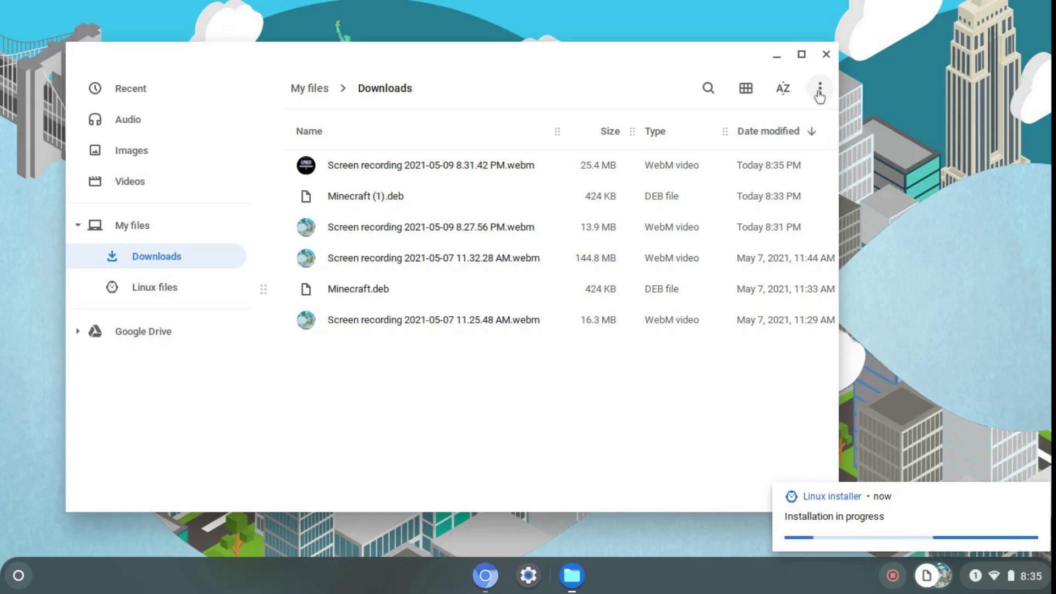
# Step: Close Files, dismiss the installation complete notice, and close the browser's shelf menu
pyautogui.click(828, 55)
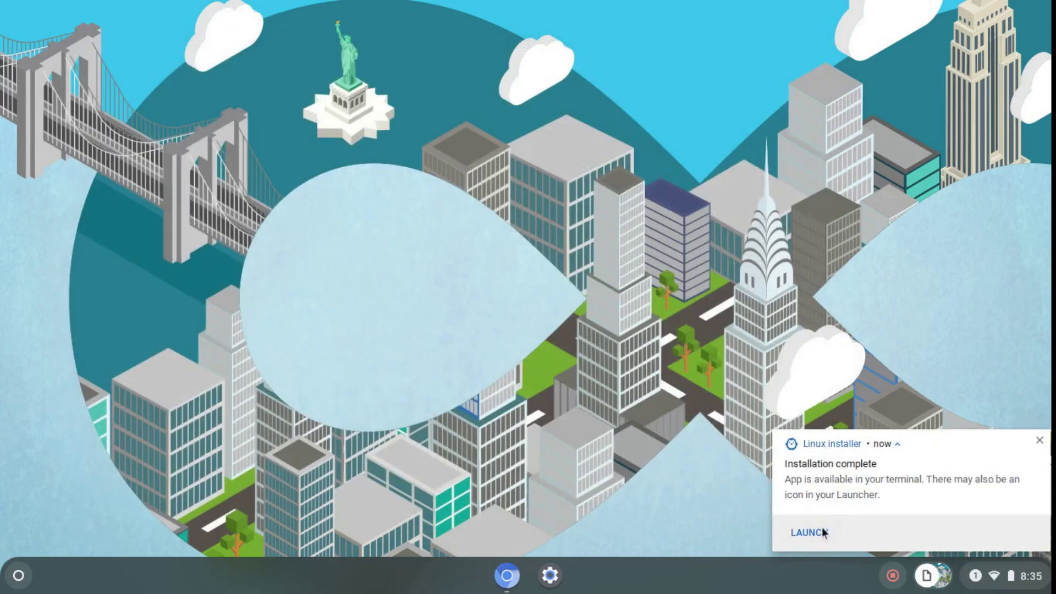
pyautogui.click(1037, 439)
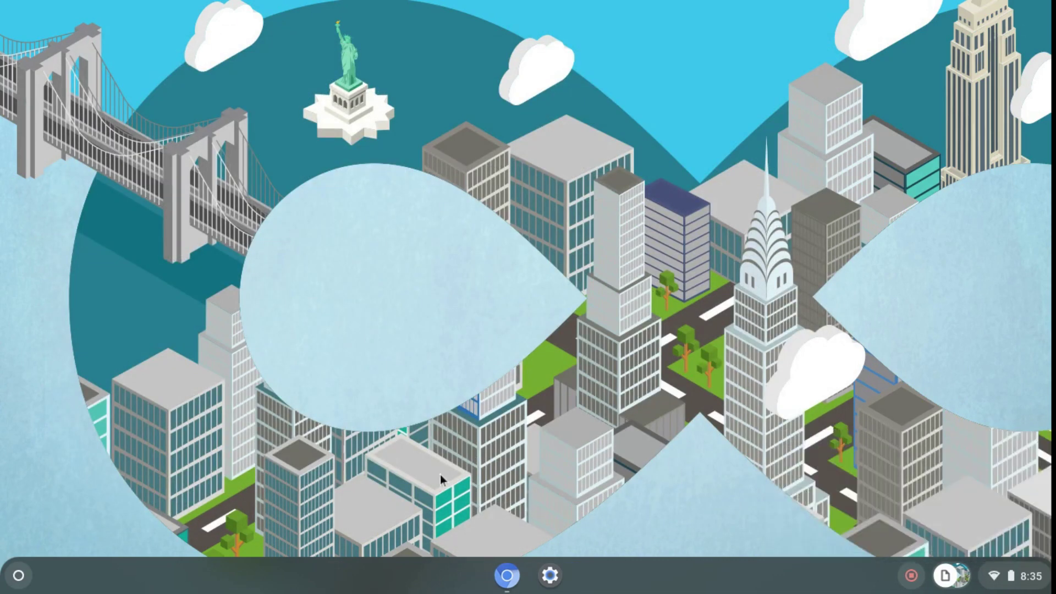
pyautogui.rightClick(507, 585)
pyautogui.click(502, 503)
# Step: Find Minecraft Launcher in the launcher's Linux apps folder, pin it to the shelf, and close the launcher
pyautogui.click(18, 576)
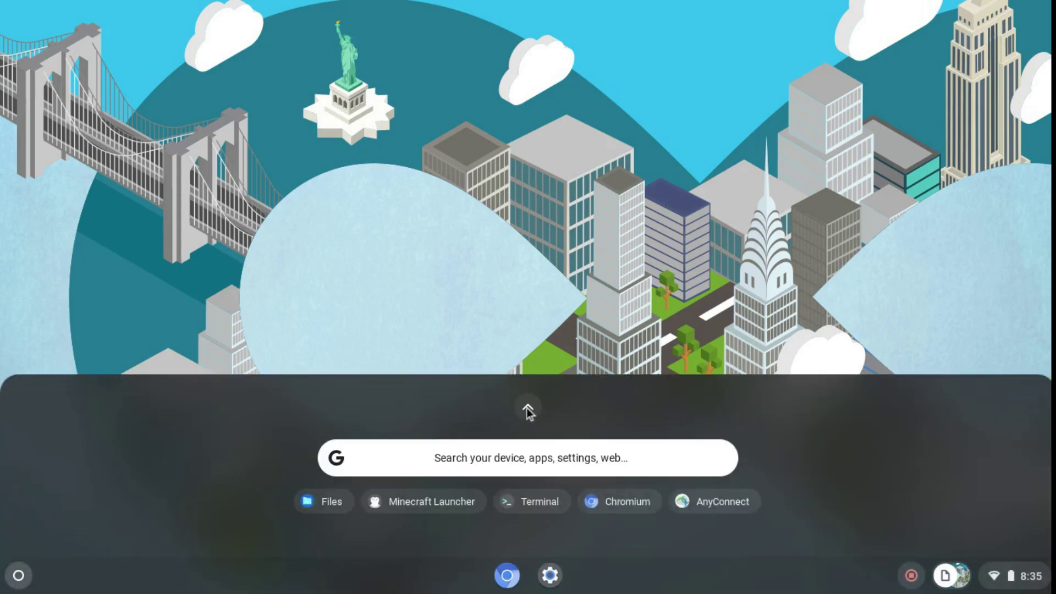
pyautogui.click(526, 407)
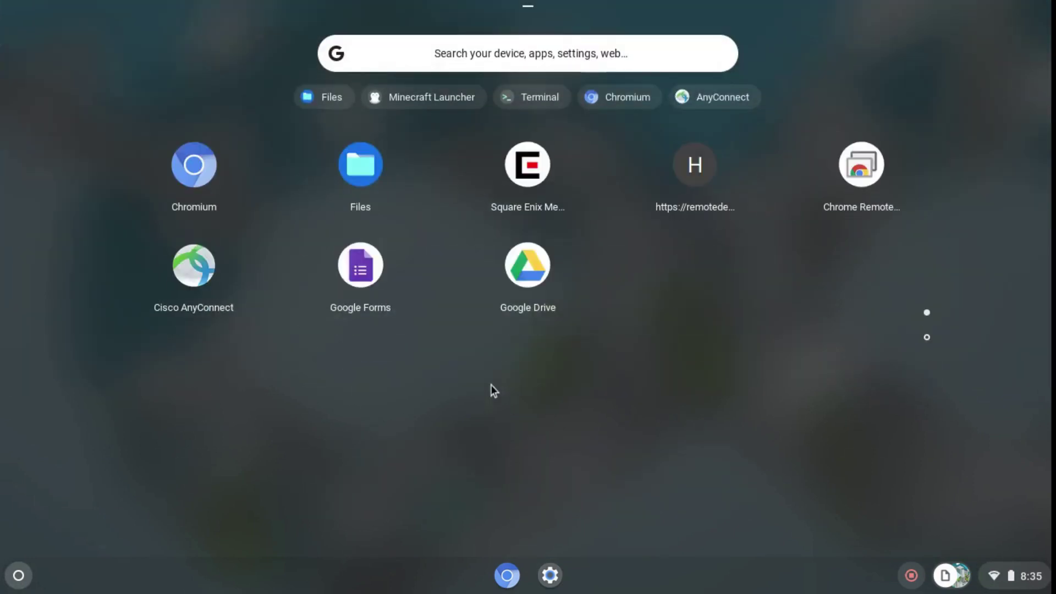
pyautogui.click(925, 335)
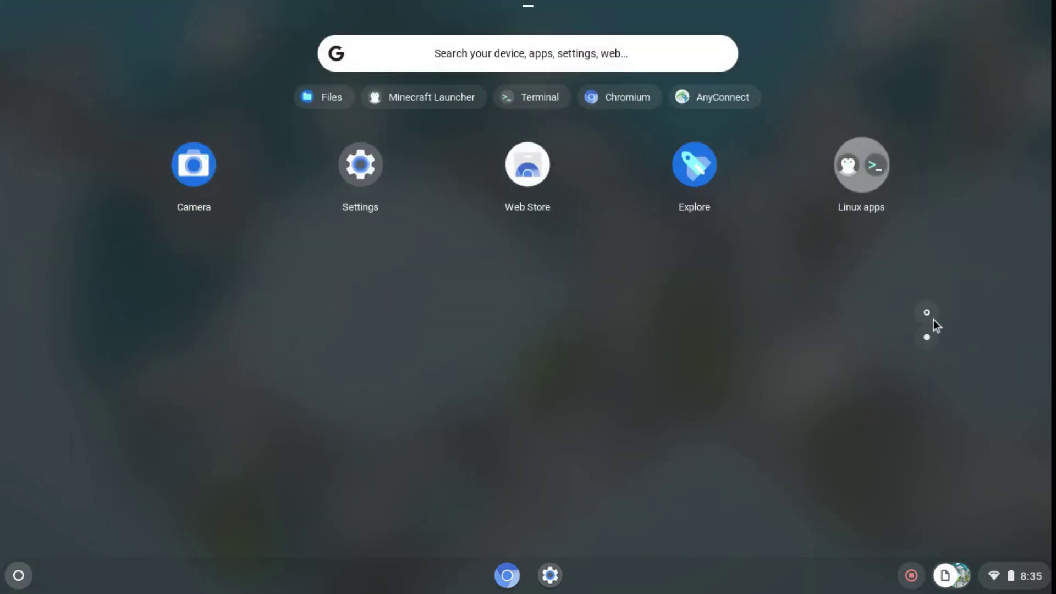
pyautogui.click(857, 174)
pyautogui.click(722, 310)
pyautogui.click(880, 180)
pyautogui.rightClick(811, 144)
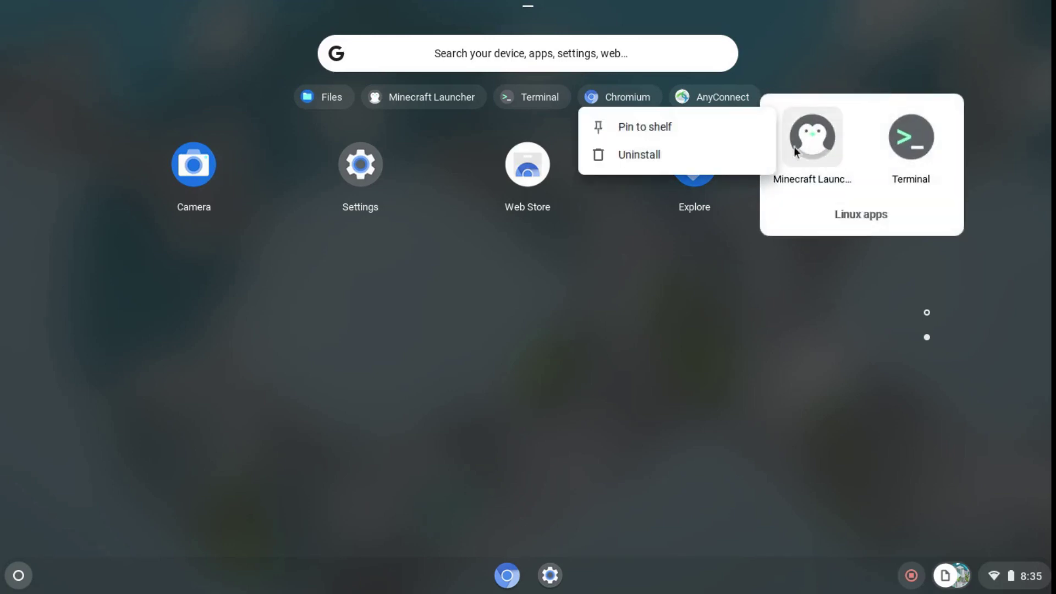
pyautogui.click(738, 131)
pyautogui.press('Escape')
pyautogui.press('Escape')
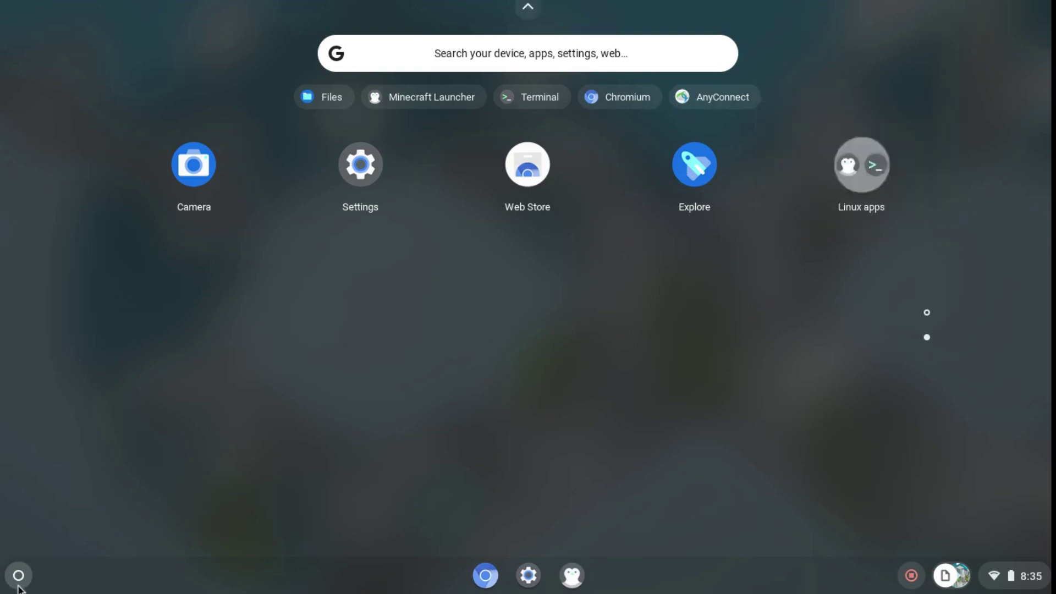
# Step: Launch Minecraft Launcher from the shelf and wait for its update to finish at the Microsoft/Mojang login
pyautogui.click(578, 584)
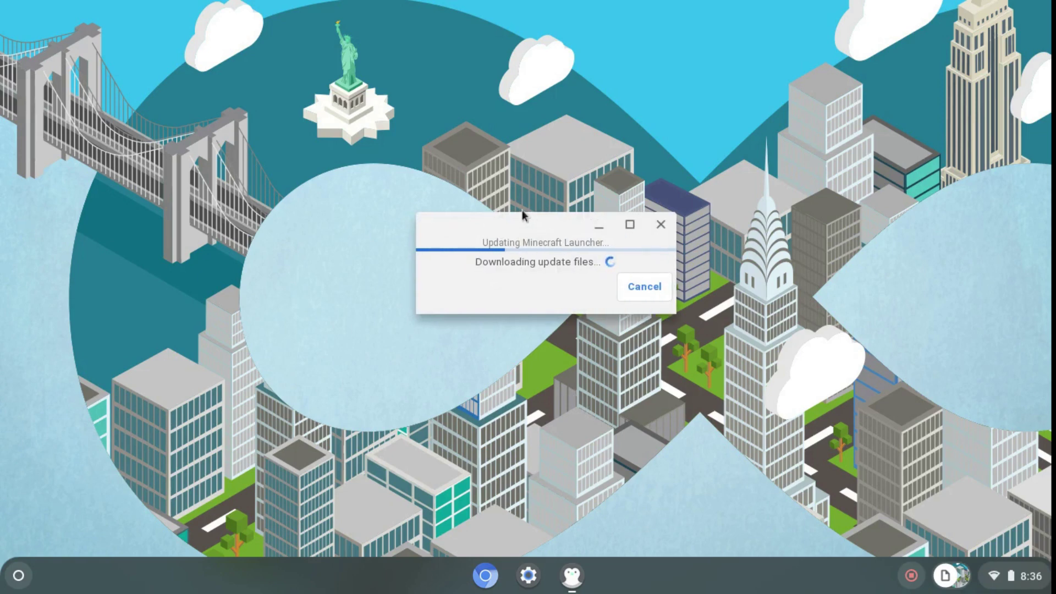
pyautogui.moveTo(522, 213); pyautogui.dragTo(496, 222)
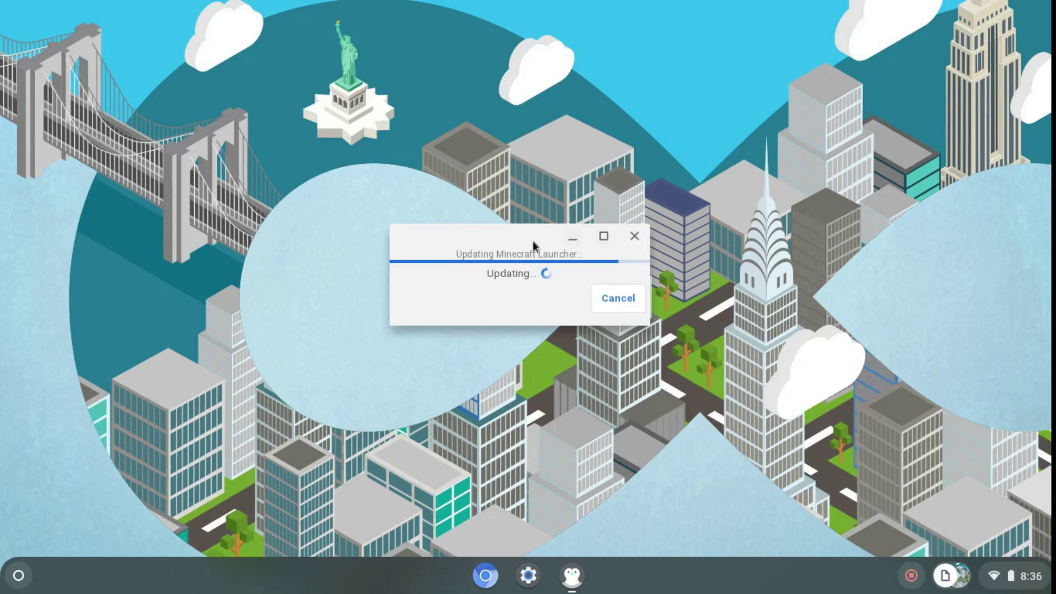
pyautogui.moveTo(520, 236); pyautogui.dragTo(542, 219)
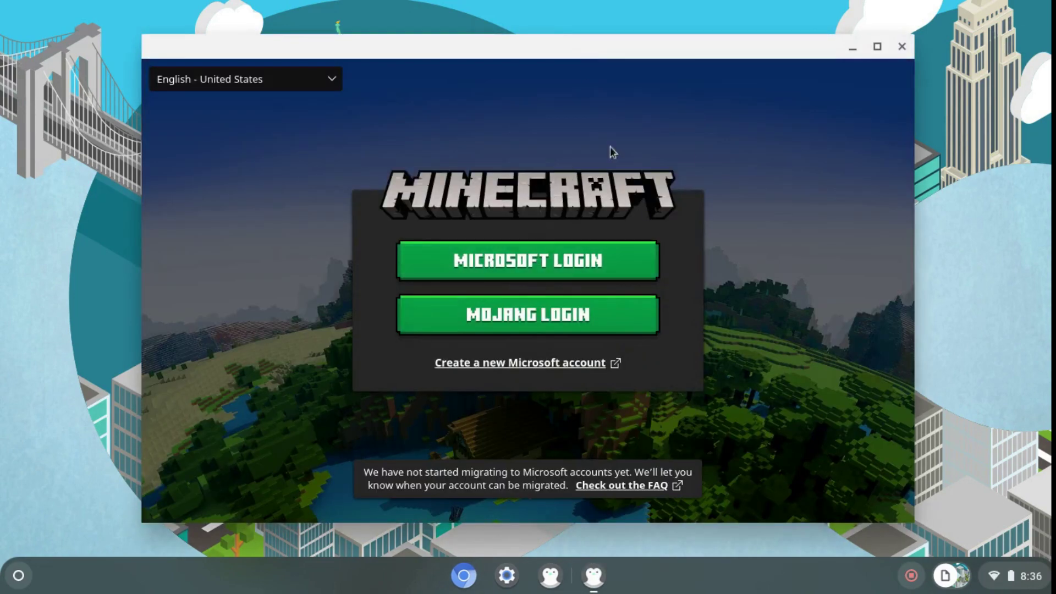
# Step: Maximize the launcher and sign in via Mojang Login with the account email and password
pyautogui.click(879, 47)
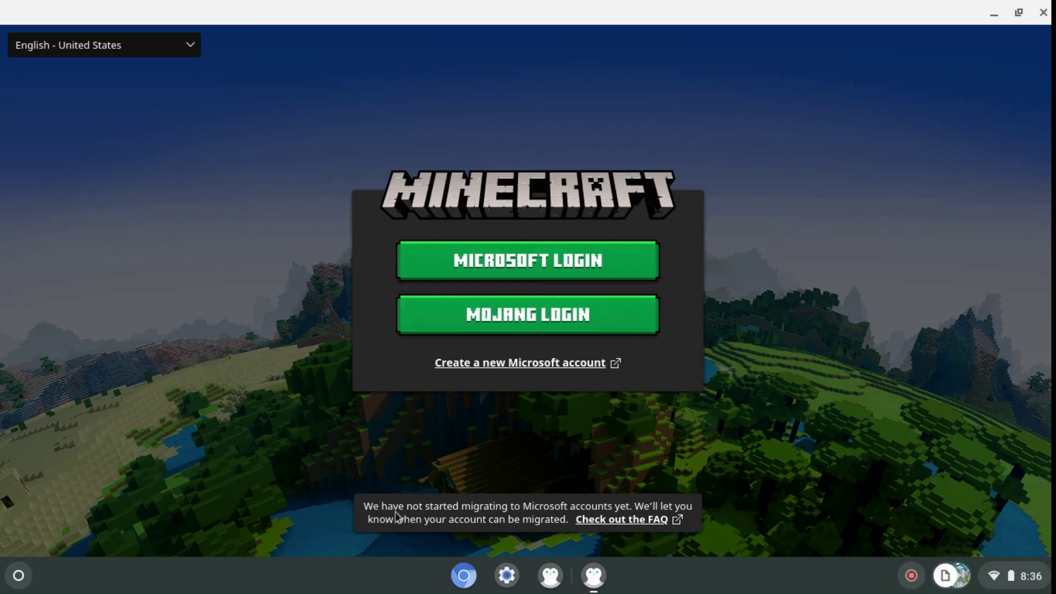
pyautogui.click(554, 323)
pyautogui.click(529, 226)
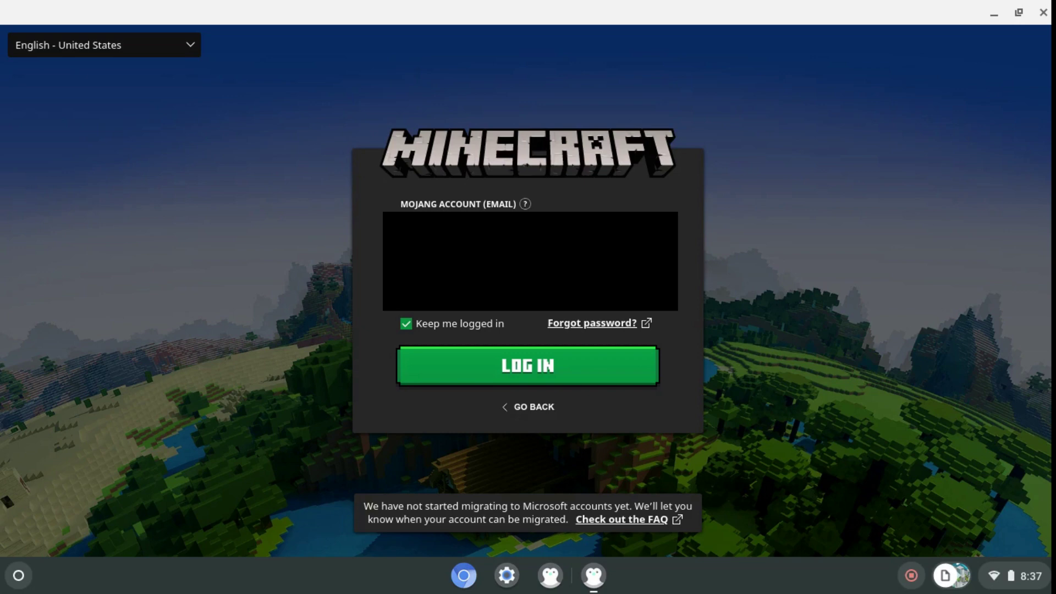
pyautogui.click(495, 360)
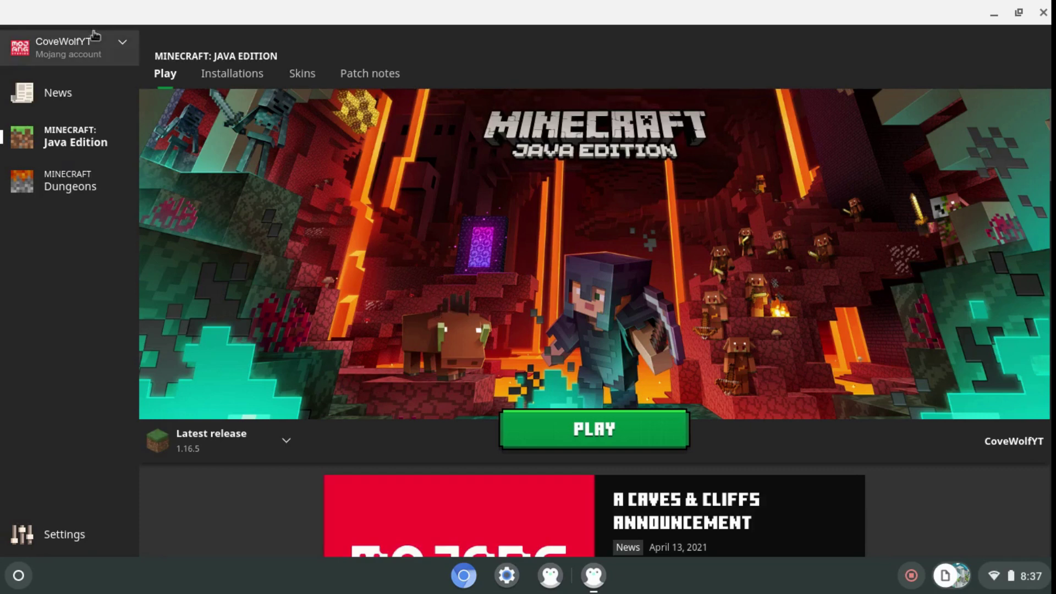
# Step: Check the version dropdown, then open Installations and the Latest release 1.16.5 options menu
pyautogui.click(256, 435)
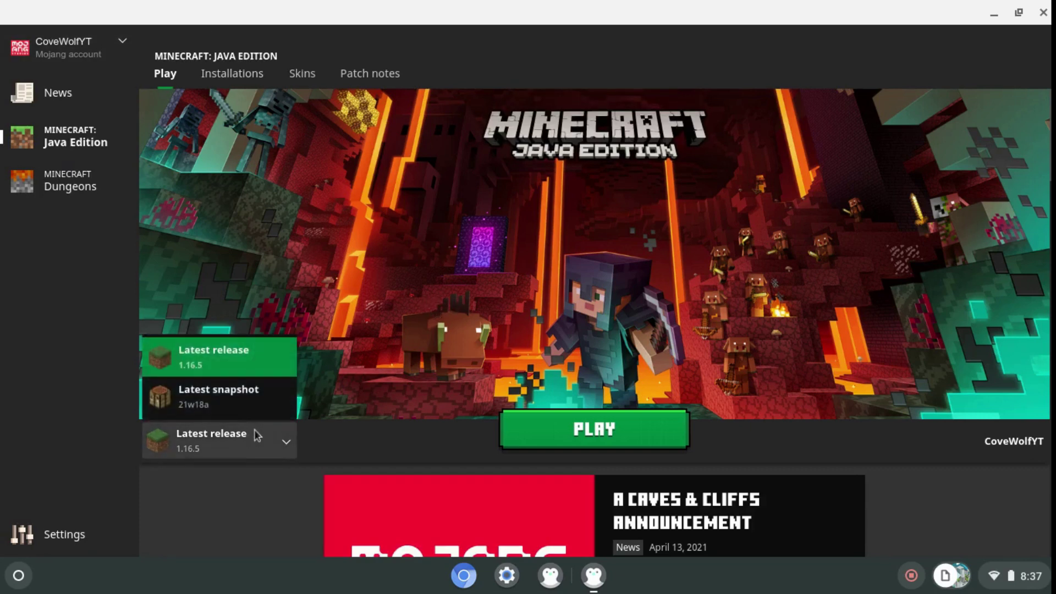
pyautogui.click(246, 434)
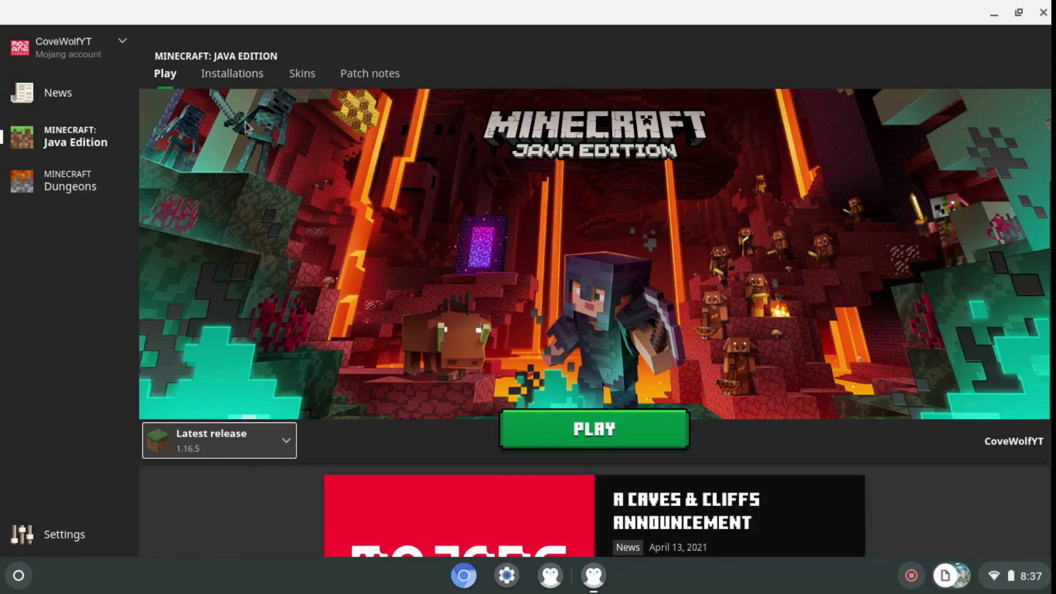
pyautogui.click(222, 77)
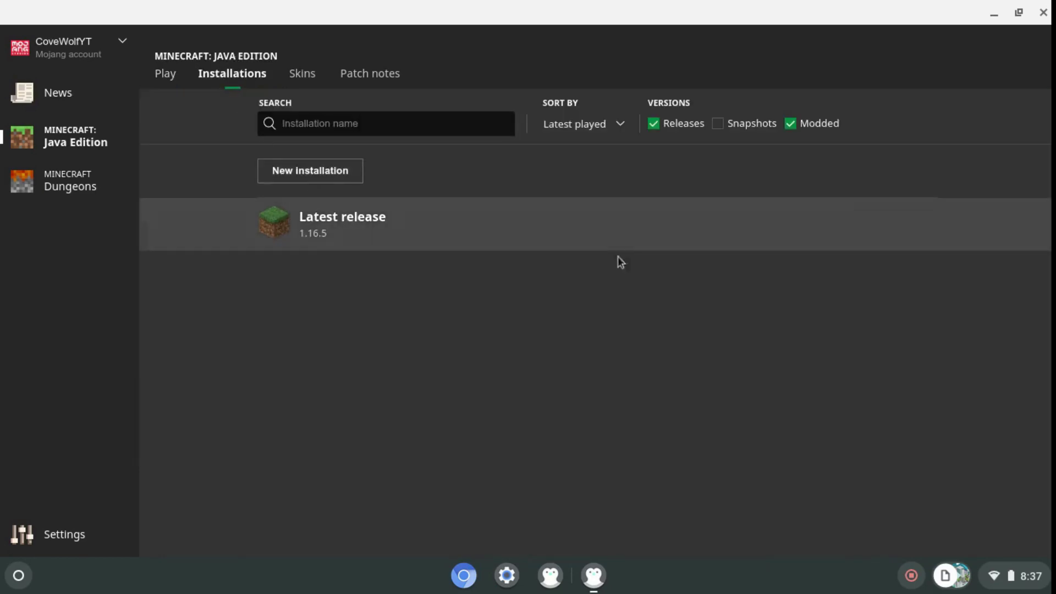
pyautogui.moveTo(903, 245)
pyautogui.click(924, 226)
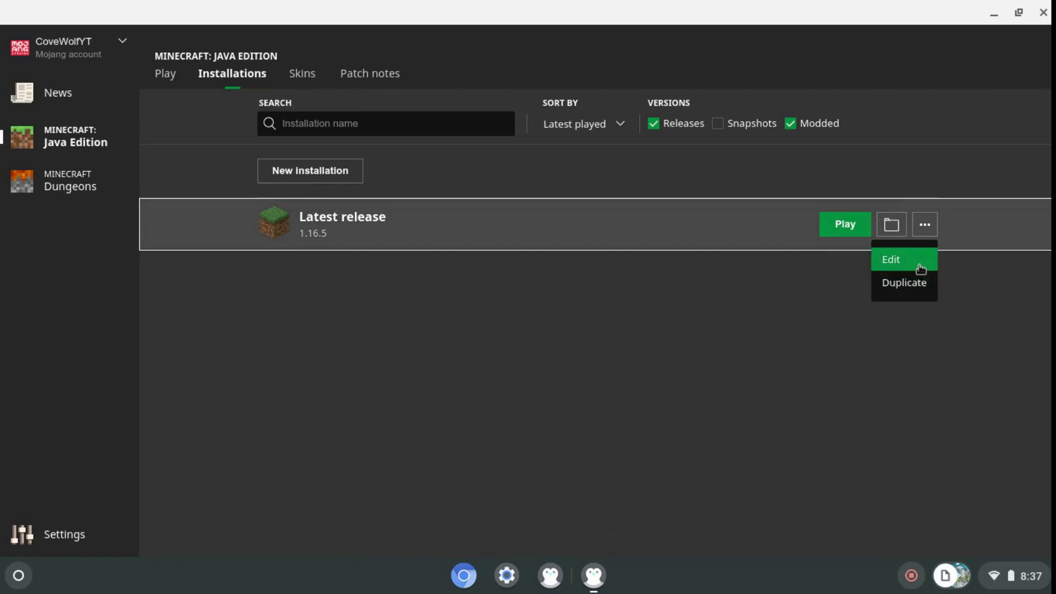
# Step: Start a new installation named 1.8 using release 1.8.9
pyautogui.click(323, 173)
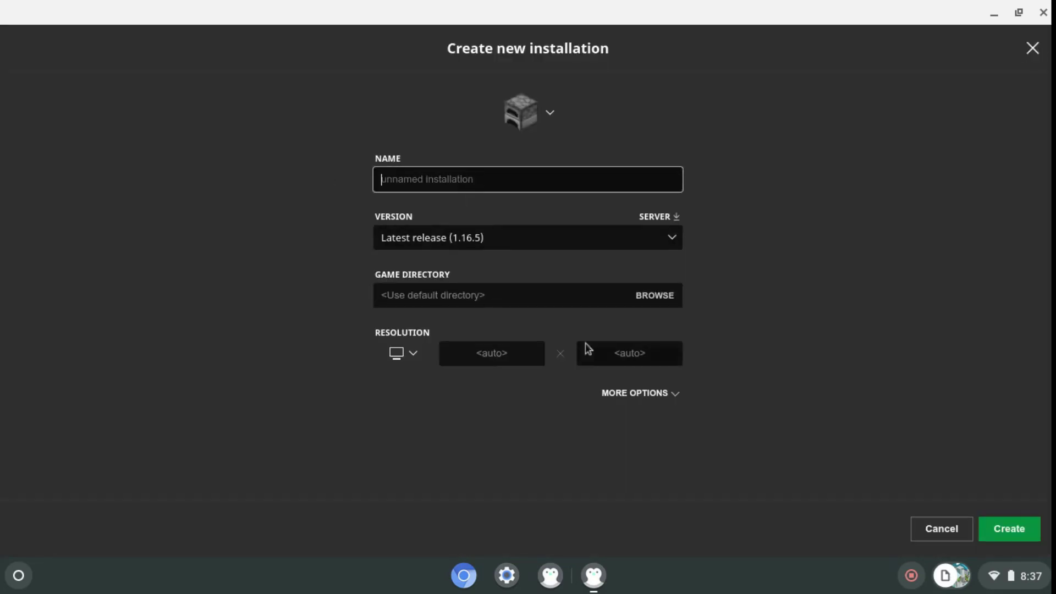
pyautogui.write('1.8')
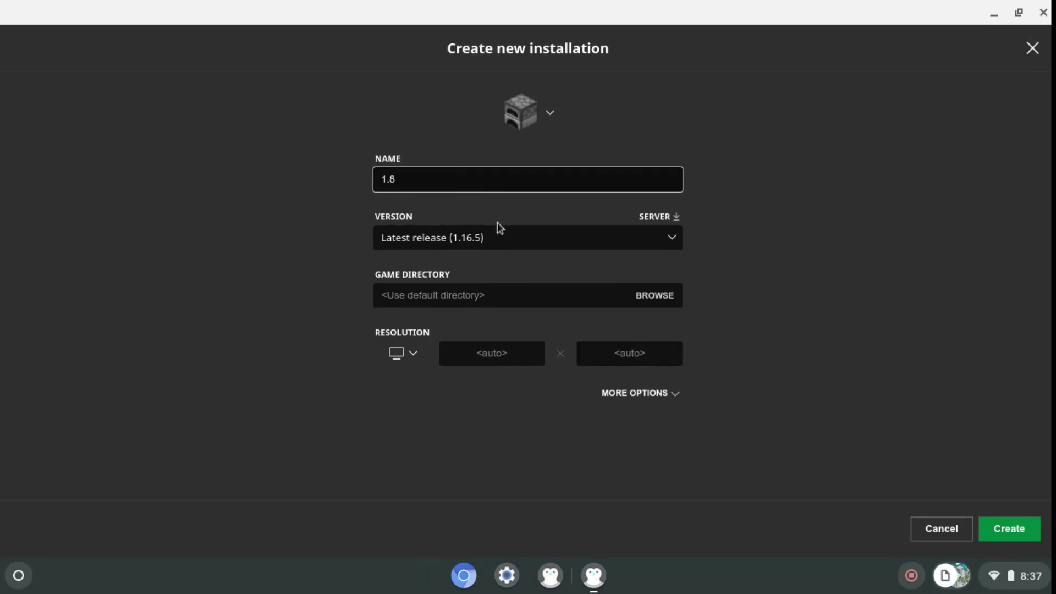
pyautogui.click(495, 238)
pyautogui.scroll(-15, 473, 368)
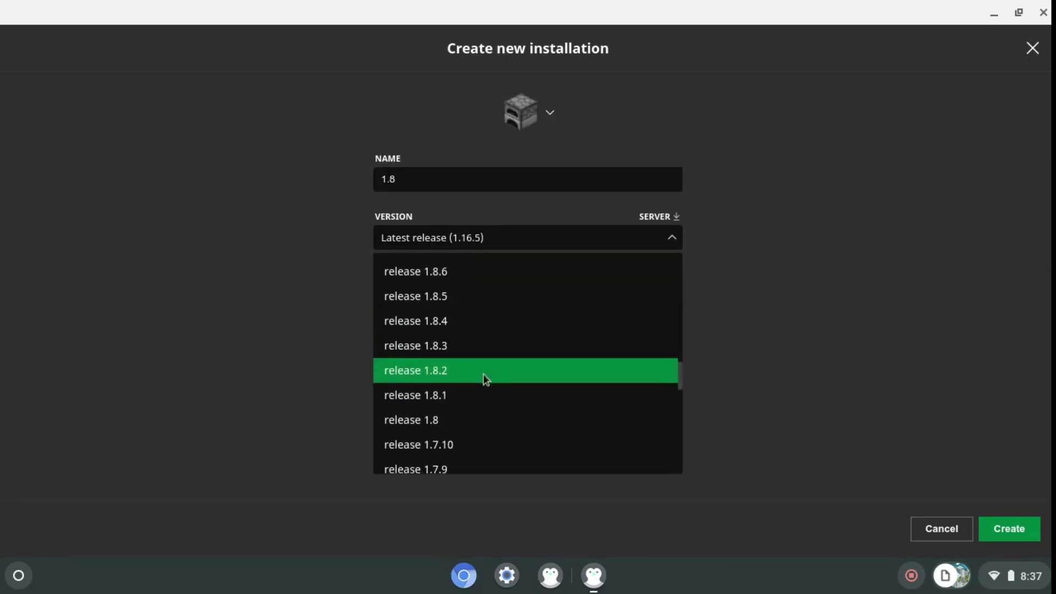
pyautogui.scroll(3, 487, 331)
pyautogui.scroll(3, 477, 316)
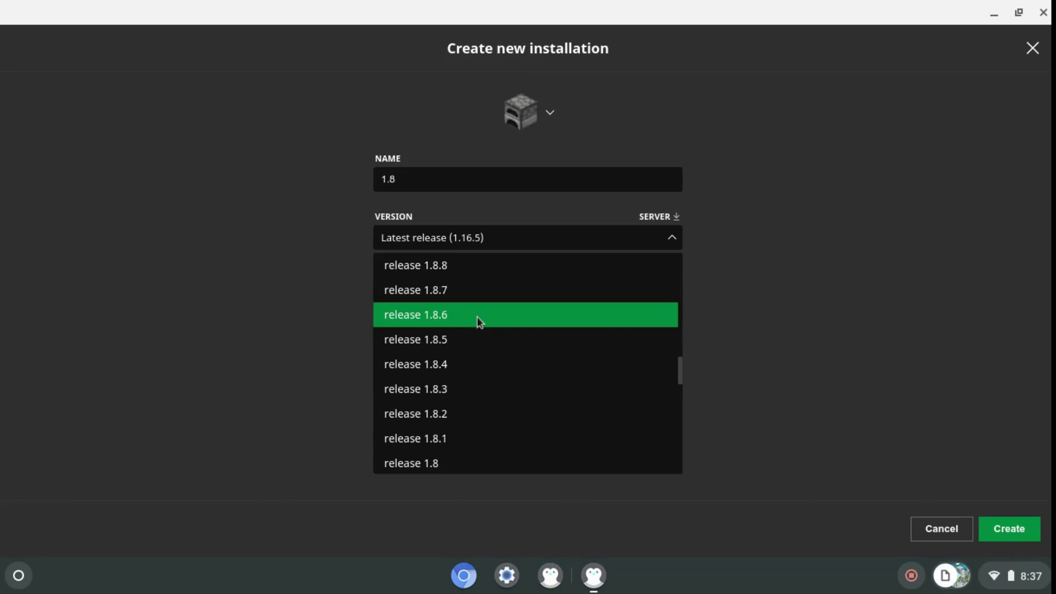
pyautogui.click(459, 287)
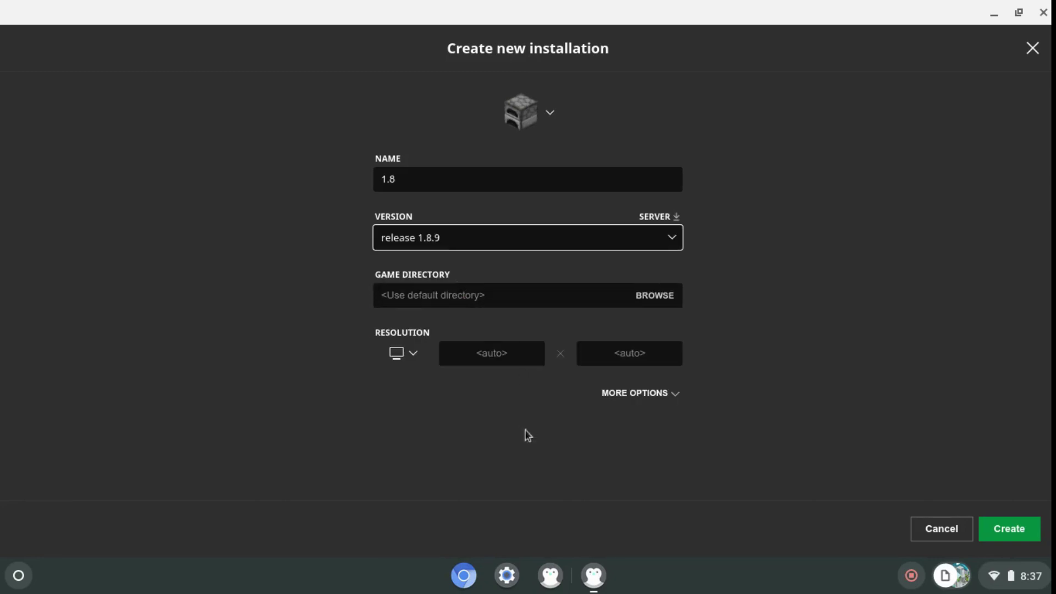
# Step: Under More Options keep the JVM memory at -Xmx2G, then create the installation
pyautogui.click(641, 392)
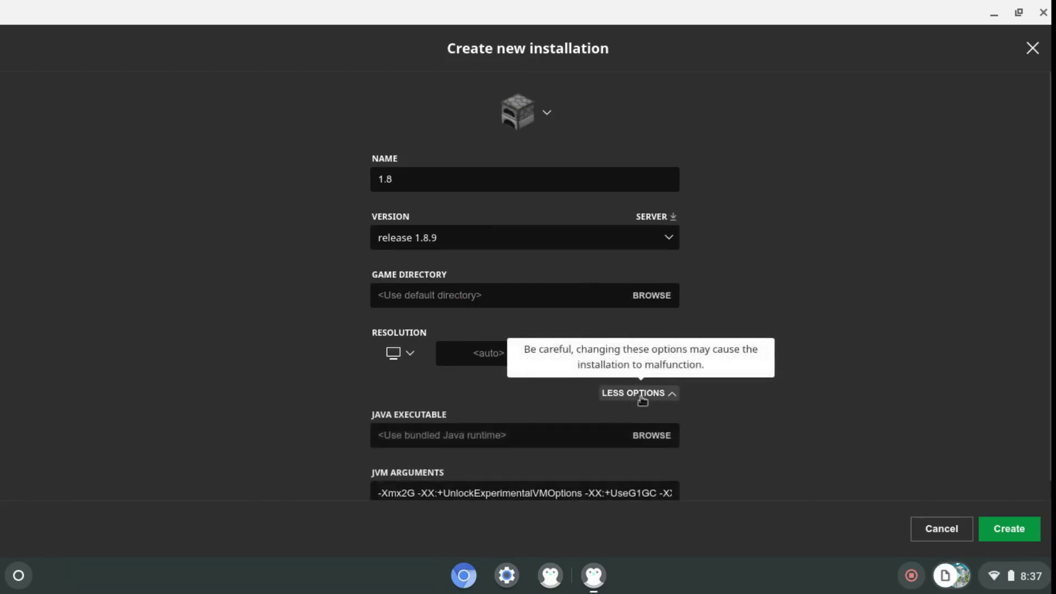
pyautogui.click(408, 471)
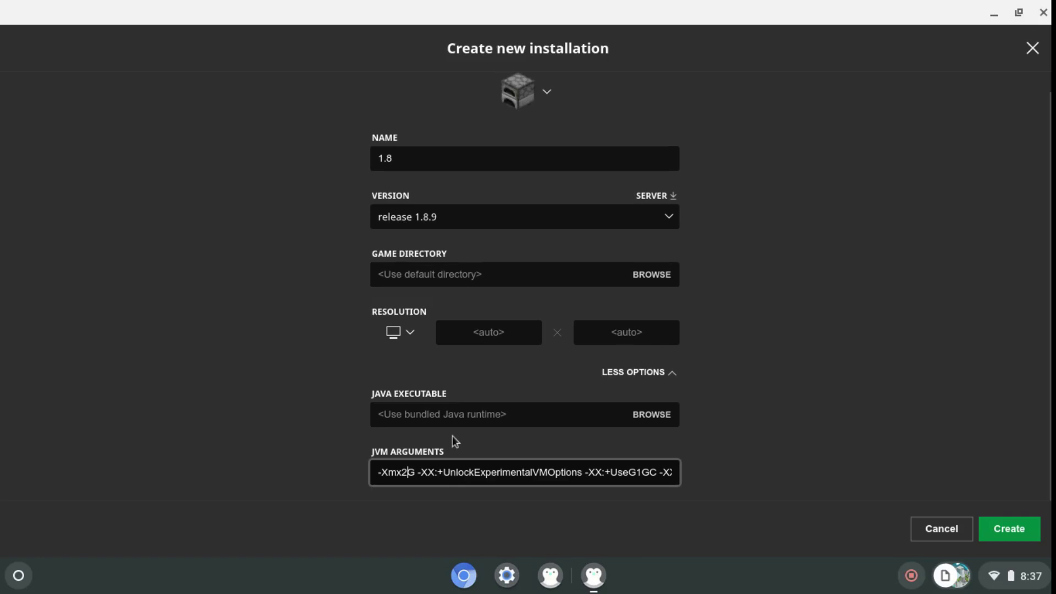
pyautogui.press('Left')
pyautogui.press('BackSpace')
pyautogui.write('1')
pyautogui.press('BackSpace')
pyautogui.write('2')
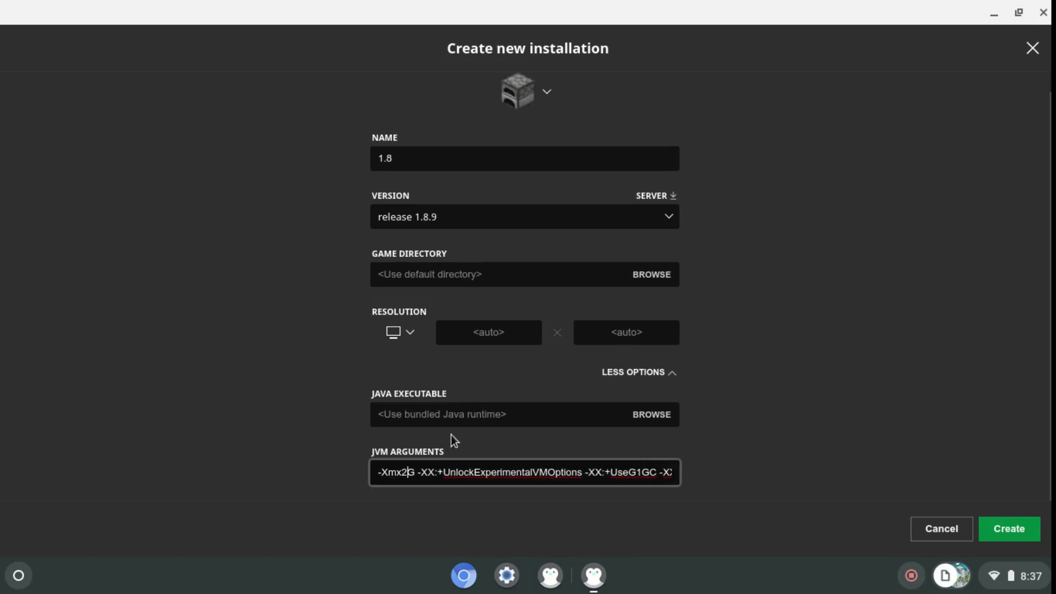
pyautogui.click(1021, 532)
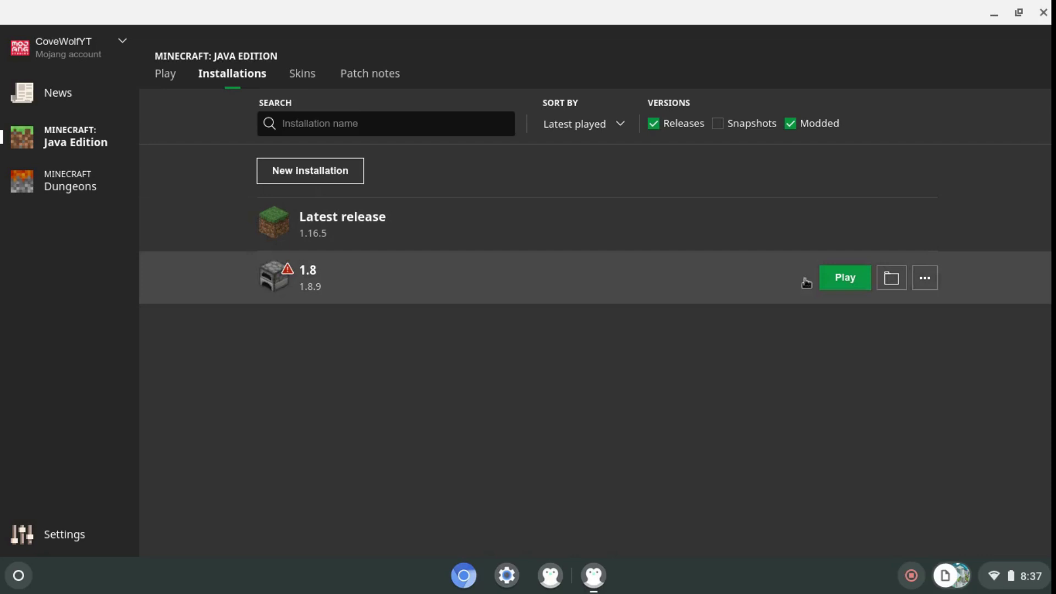
# Step: Select the 1.8 installation on the Play page, launch it, and accept the safety warning
pyautogui.click(183, 74)
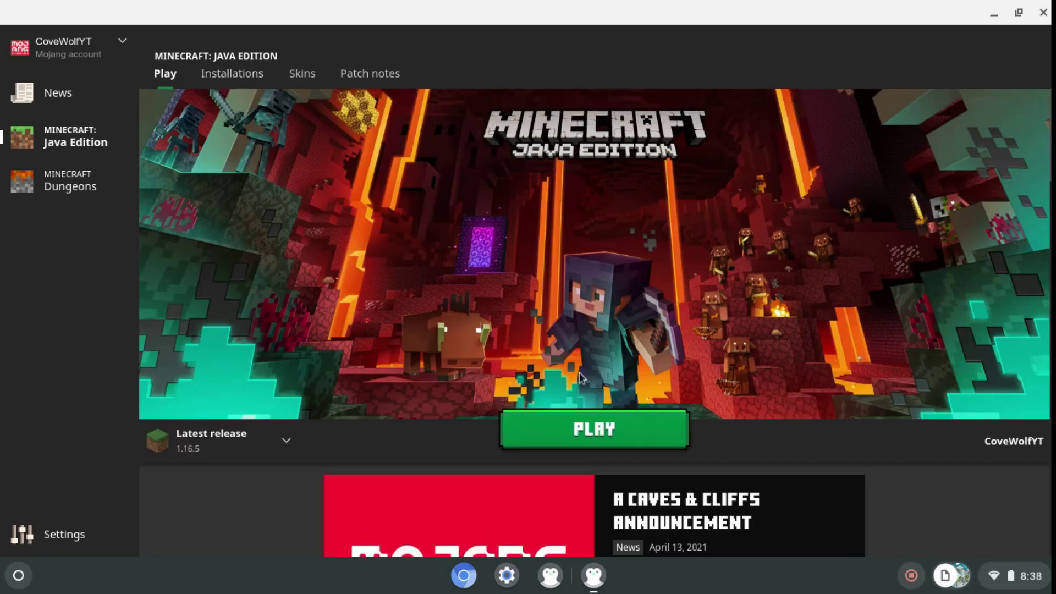
pyautogui.click(228, 447)
pyautogui.click(220, 396)
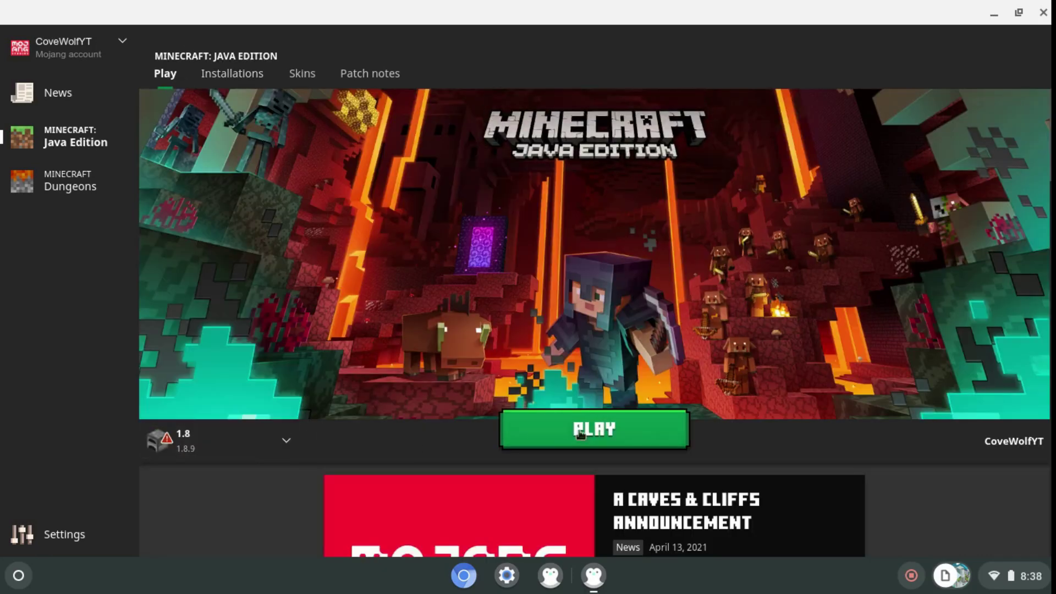
pyautogui.click(622, 437)
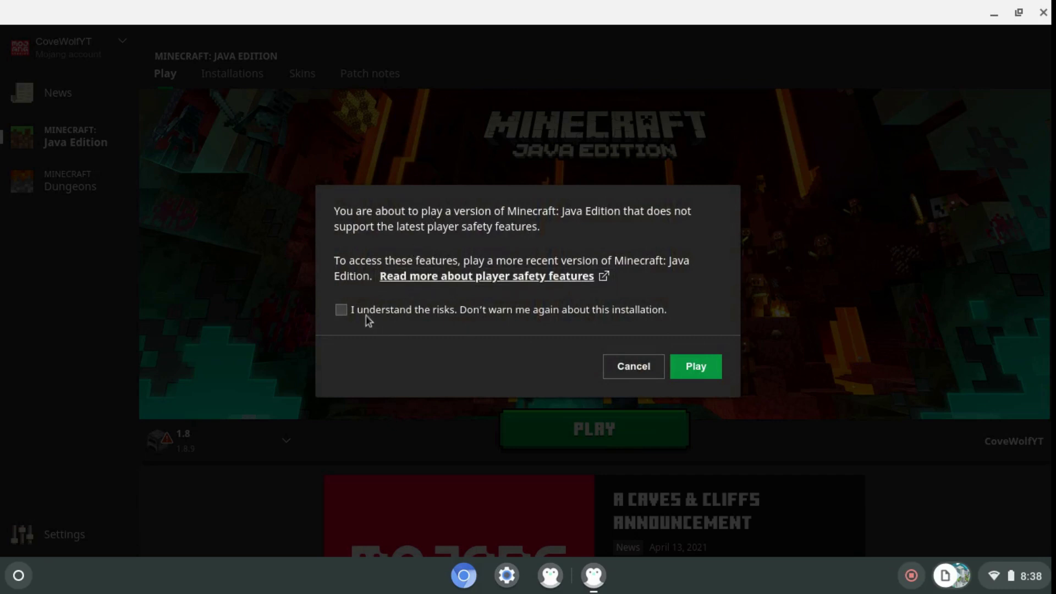
pyautogui.click(702, 369)
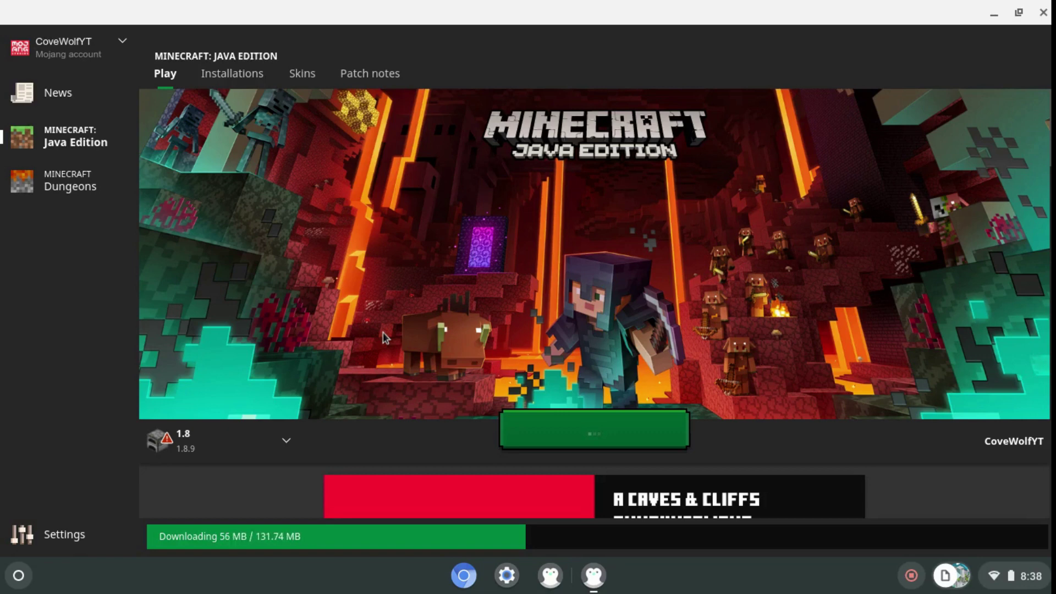
# Step: Minimize the launcher, search 'hypixel ip' in a maximized Chrome, and select mc.hypixel.net
pyautogui.click(994, 15)
pyautogui.click(464, 578)
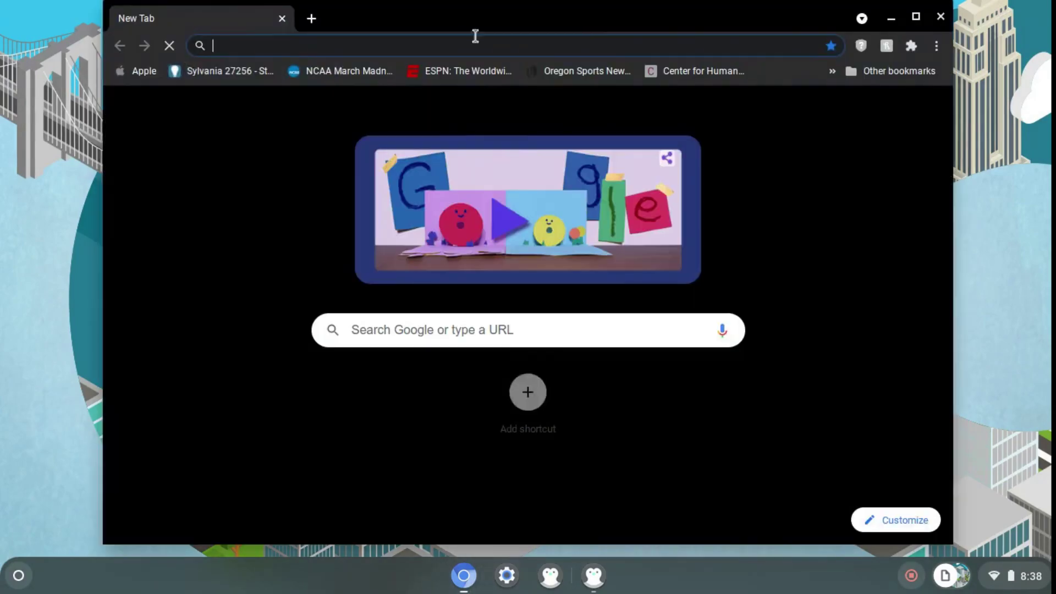
pyautogui.moveTo(634, 26); pyautogui.dragTo(834, 28)
pyautogui.click(503, 43)
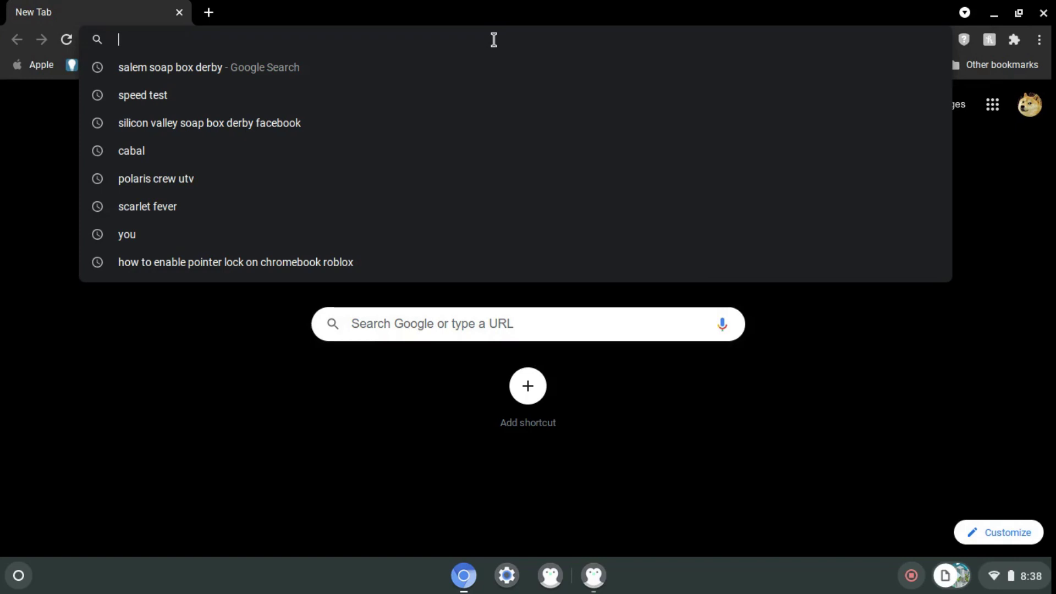
pyautogui.write('h')
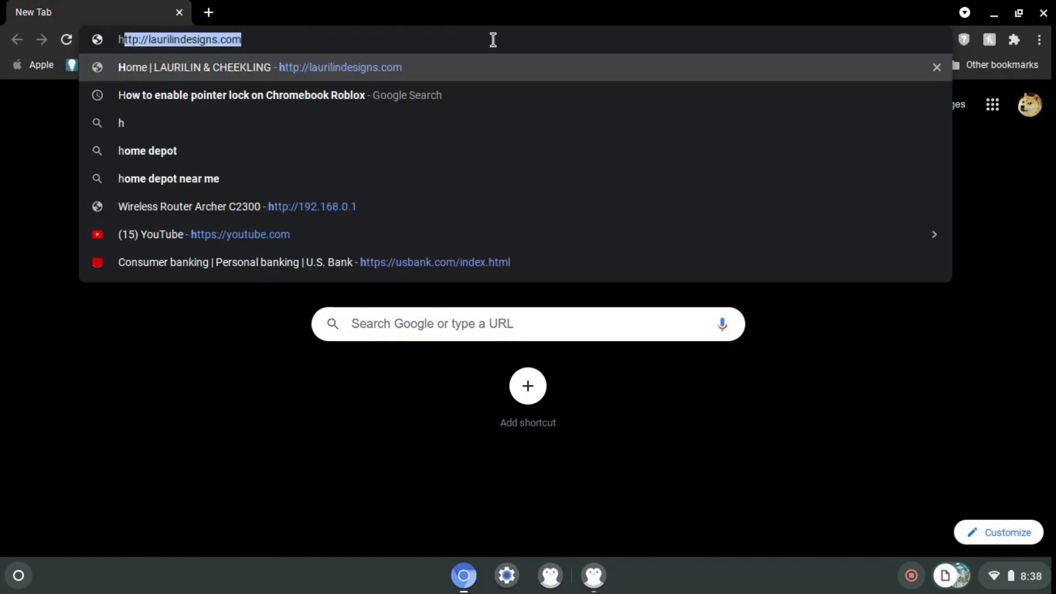
pyautogui.write('ypixel ip')
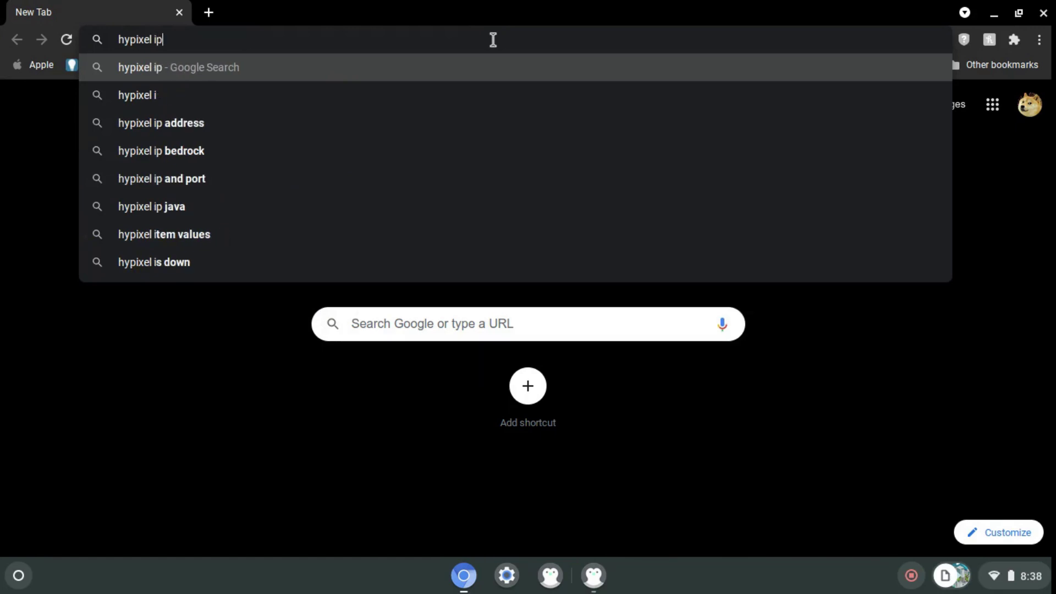
pyautogui.press('Return')
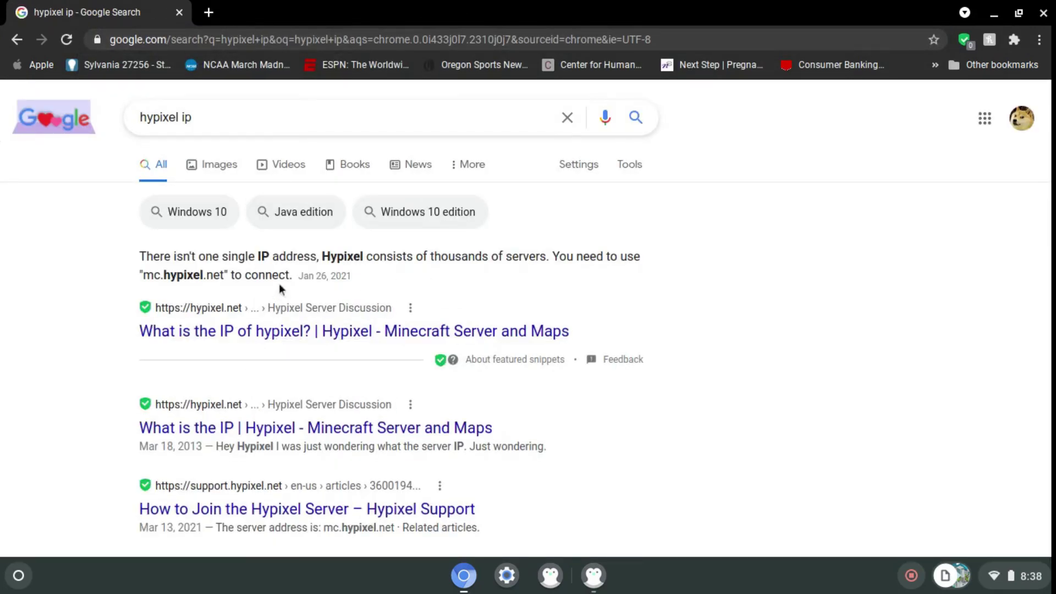
pyautogui.tripleClick(178, 275)
pyautogui.click(139, 281)
pyautogui.moveTo(145, 276); pyautogui.dragTo(183, 273)
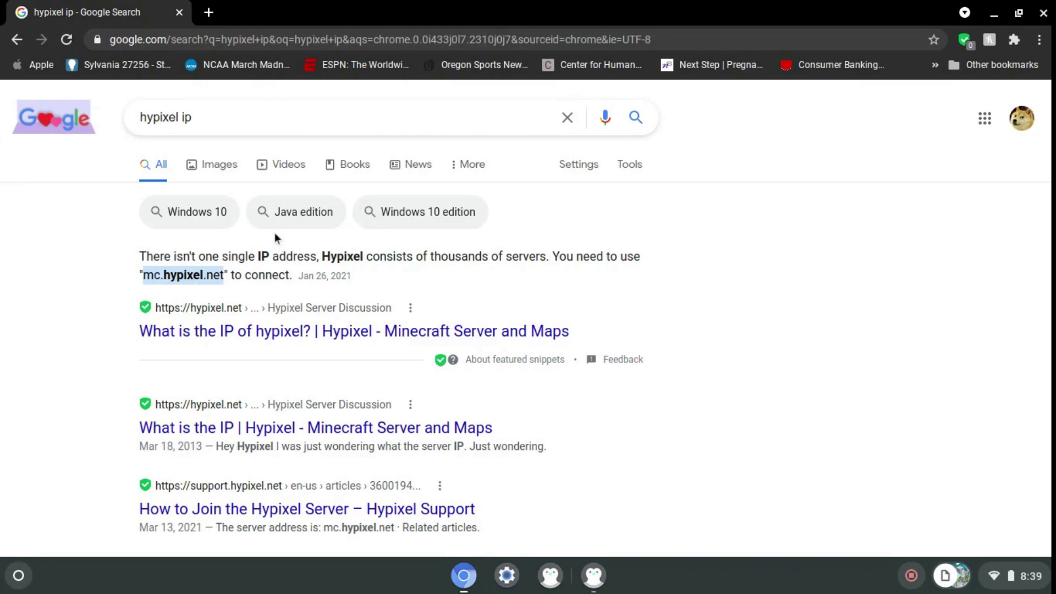
# Step: Go to minecraftserver.com, correct the address to minecraftservers, and browse the server list
pyautogui.click(201, 39)
pyautogui.press('BackSpace')
pyautogui.write('mine')
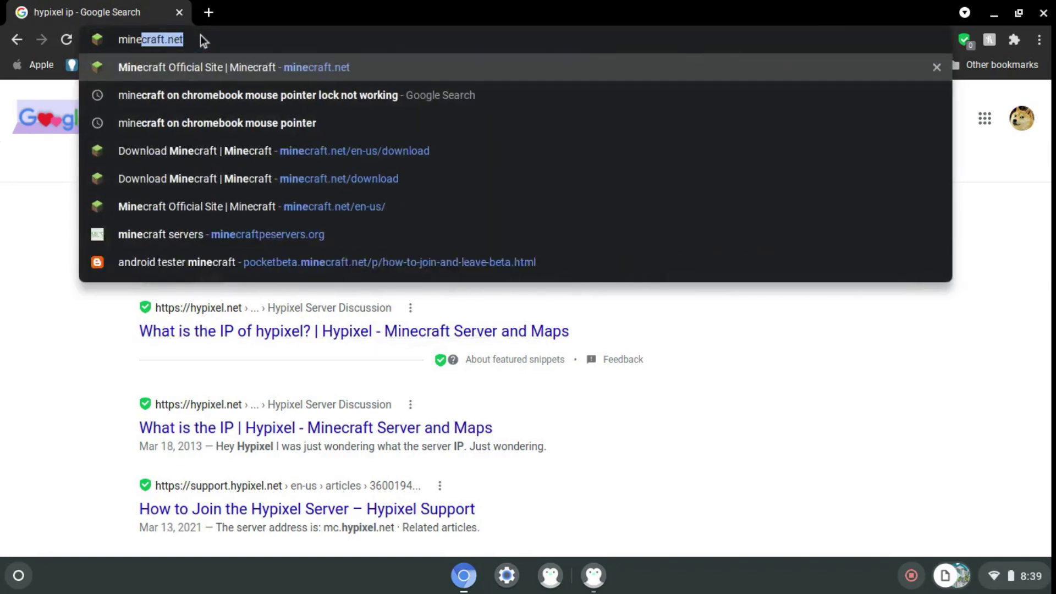
pyautogui.write('craftser')
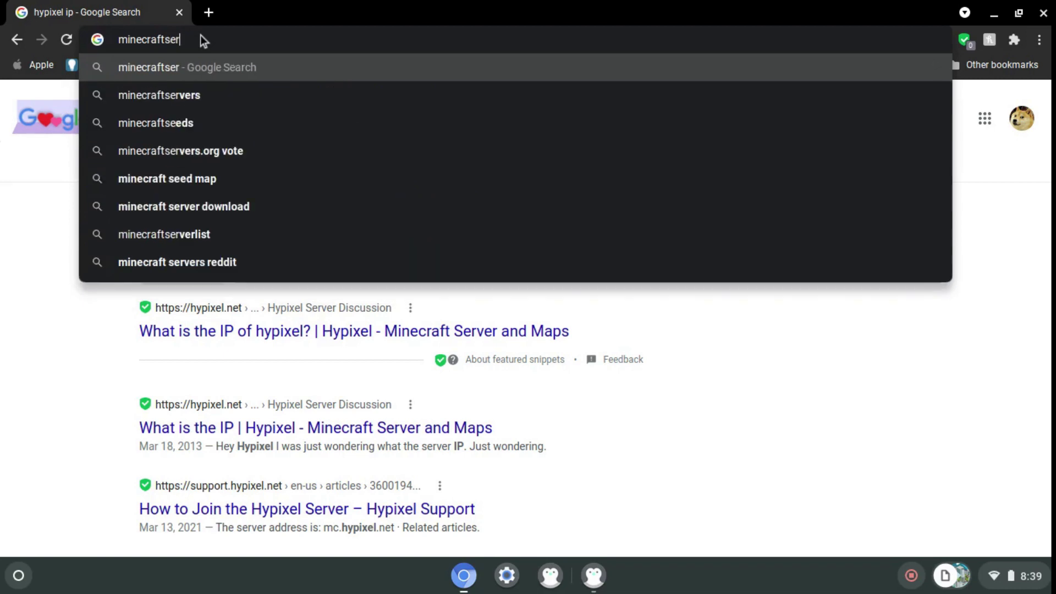
pyautogui.write('ver')
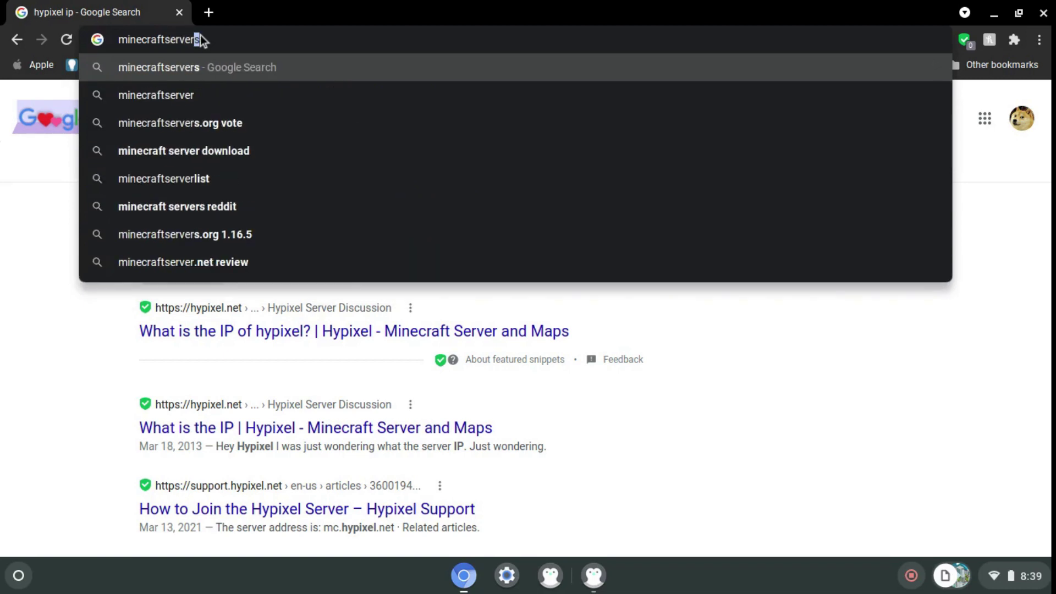
pyautogui.write('.com')
pyautogui.press('Return')
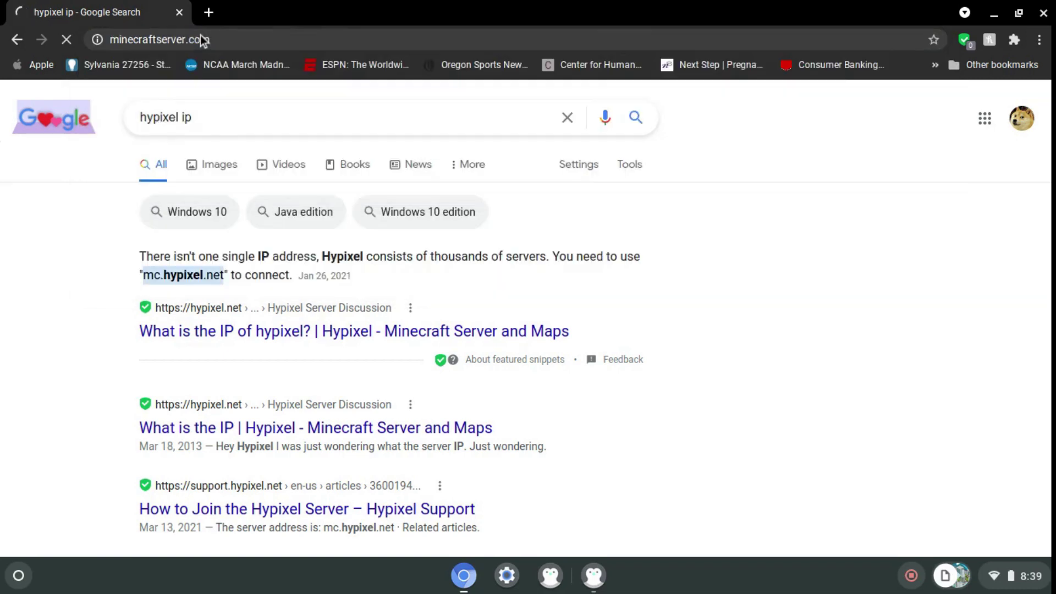
pyautogui.click(186, 43)
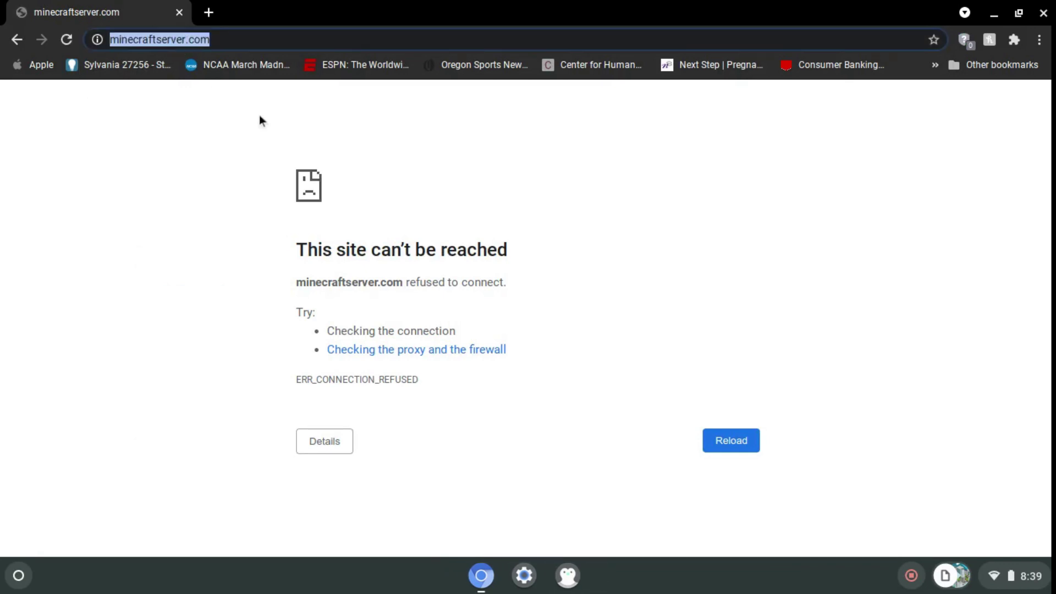
pyautogui.press('Left')
pyautogui.press('Left')
pyautogui.press('Left')
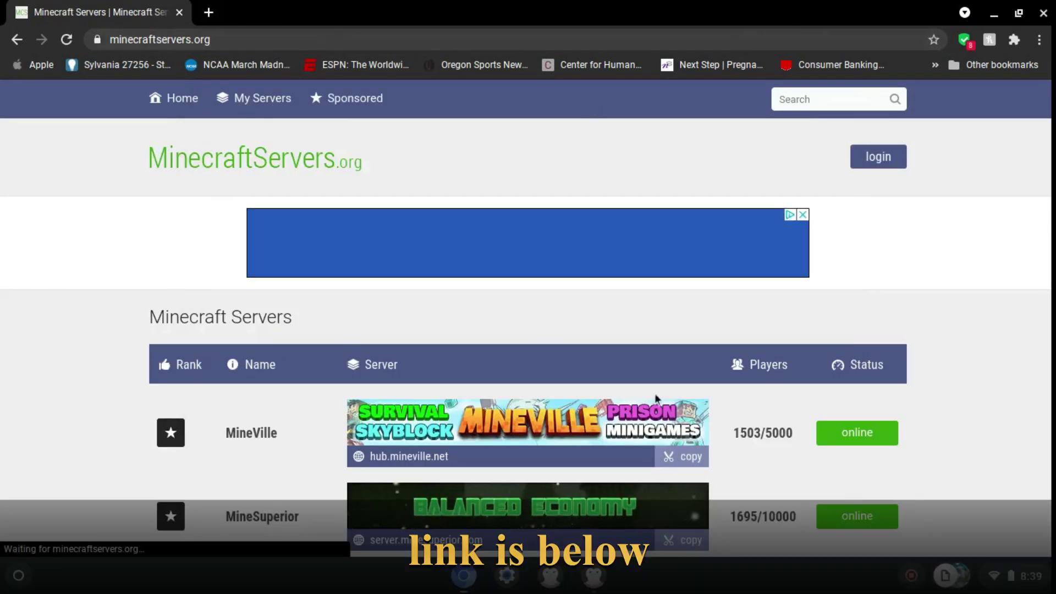
pyautogui.scroll(-10, 503, 424)
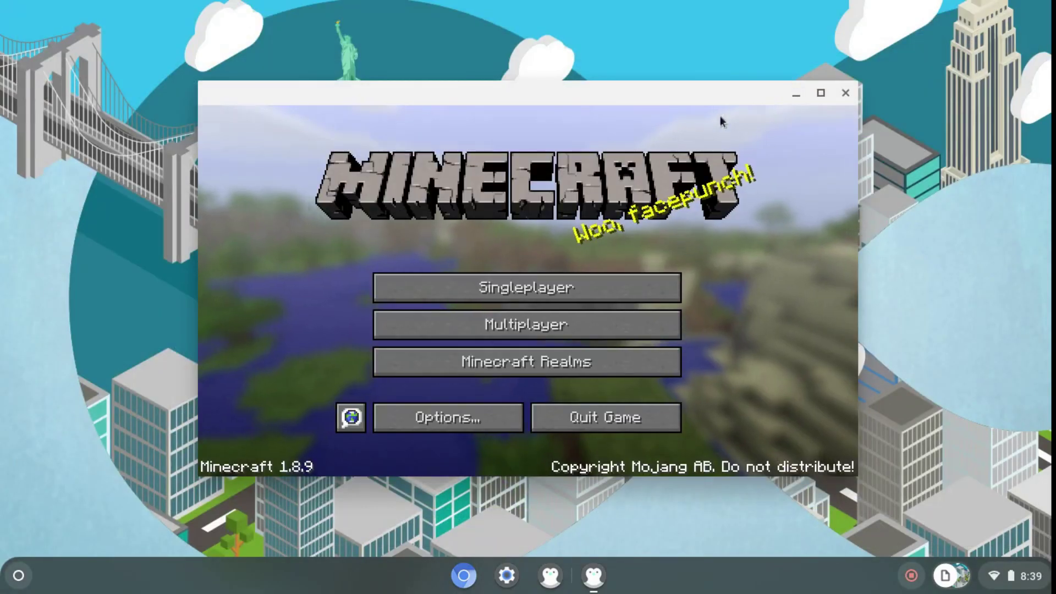
# Step: Move the Minecraft 1.8.9 window to the top and maximize it
pyautogui.moveTo(736, 85)
pyautogui.mouseDown()
pyautogui.moveTo(656, 4)
pyautogui.moveTo(712, 81)
pyautogui.moveTo(749, 94)
pyautogui.moveTo(698, 74)
pyautogui.moveTo(737, 88)
pyautogui.mouseUp()
pyautogui.click(817, 89)
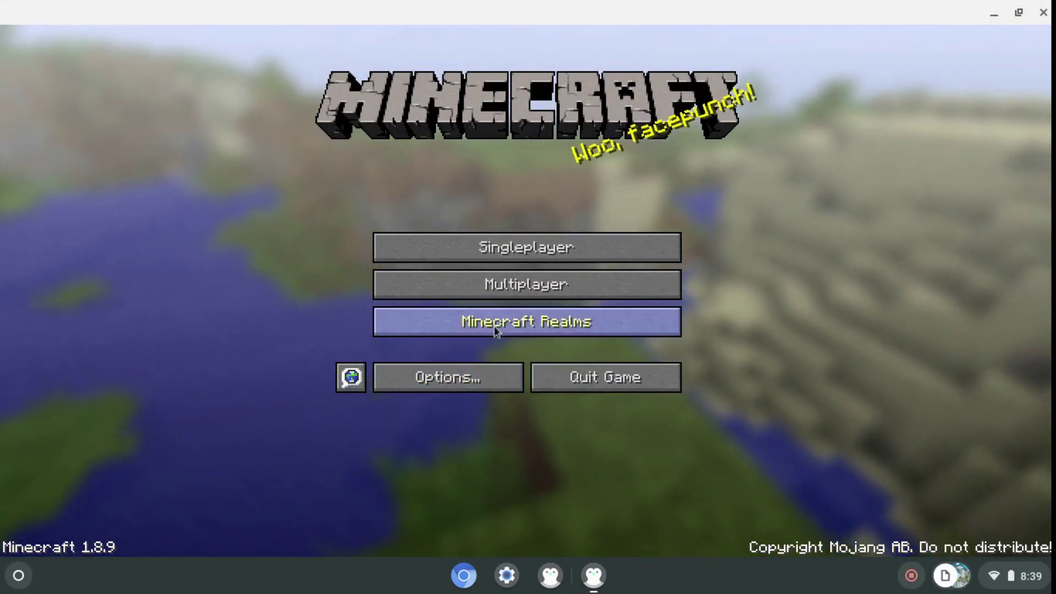
# Step: Set Max Framerate 60, Render Distance 5, Fast graphics, Smooth Lighting and Clouds off
pyautogui.click(461, 374)
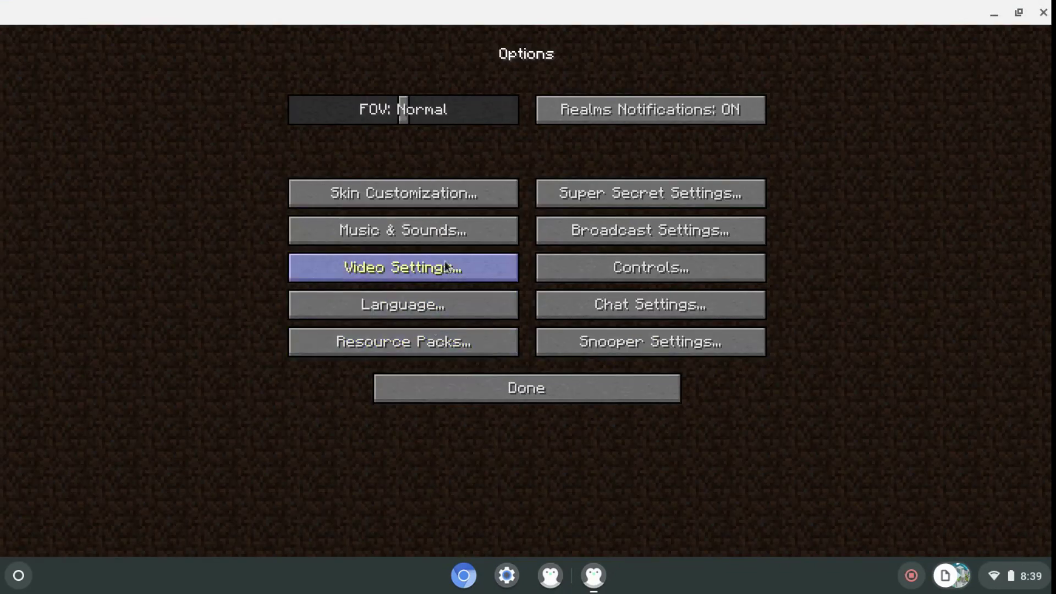
pyautogui.click(422, 269)
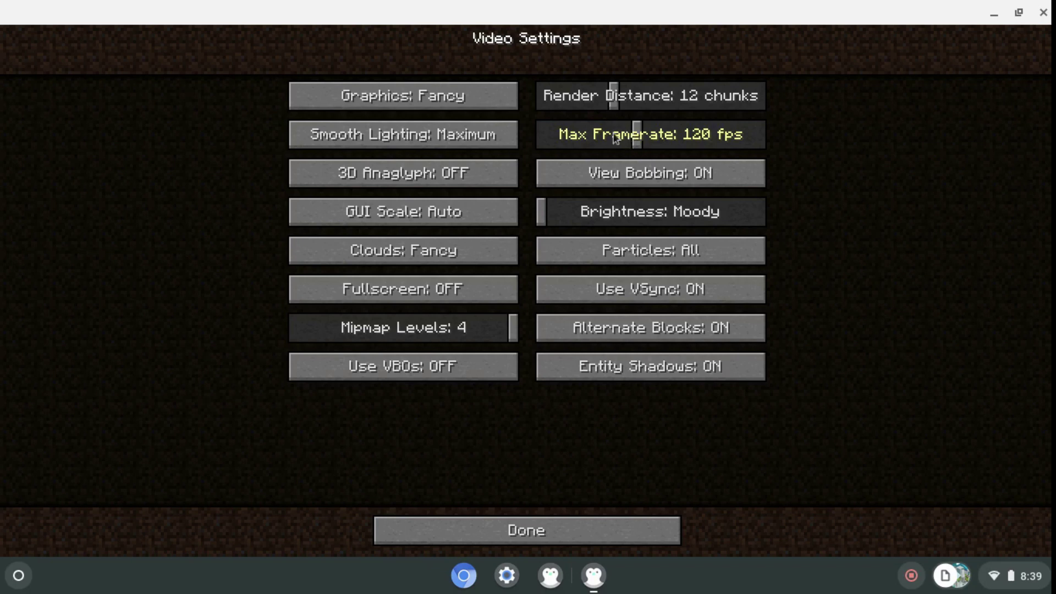
pyautogui.moveTo(638, 140); pyautogui.dragTo(593, 137)
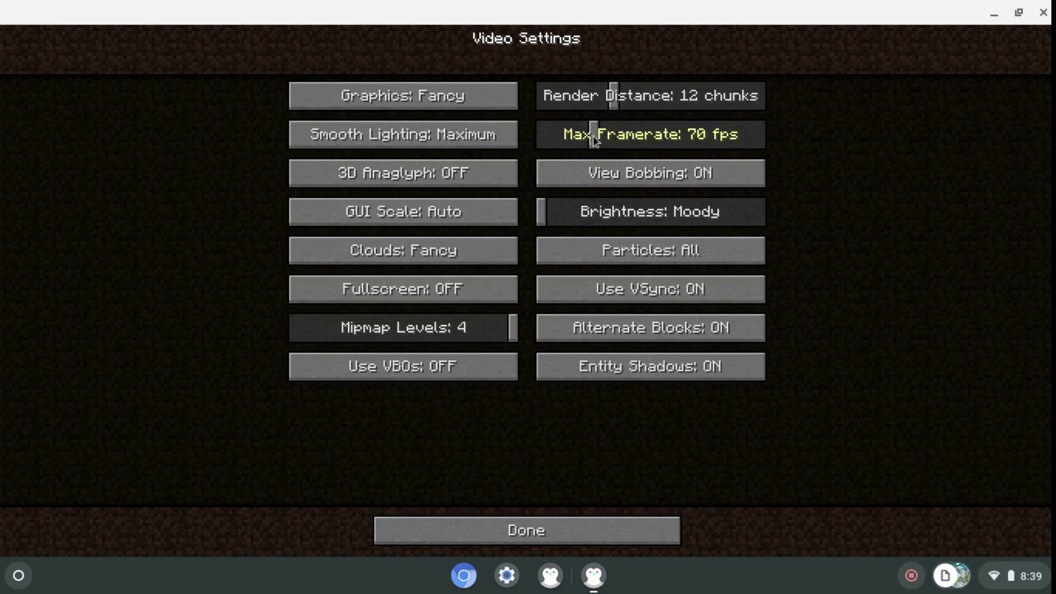
pyautogui.moveTo(620, 103); pyautogui.dragTo(566, 105)
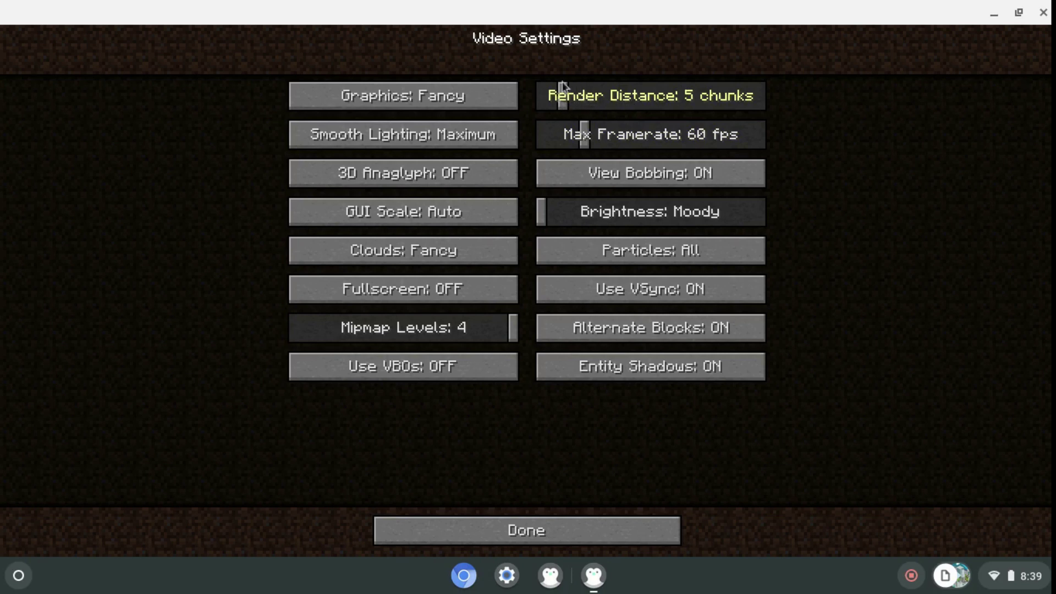
pyautogui.click(482, 108)
pyautogui.click(468, 143)
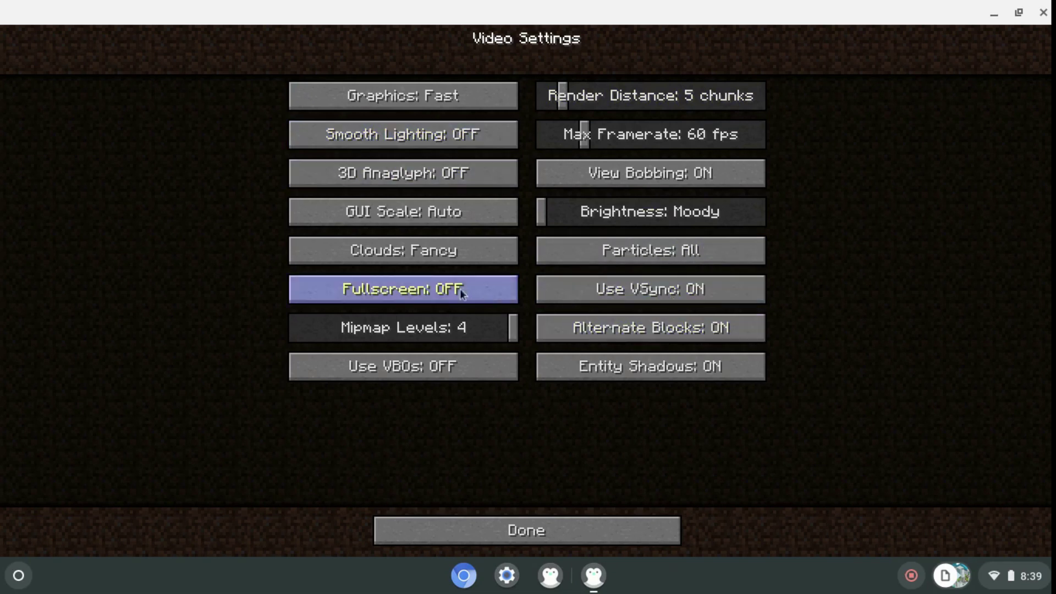
pyautogui.click(429, 257)
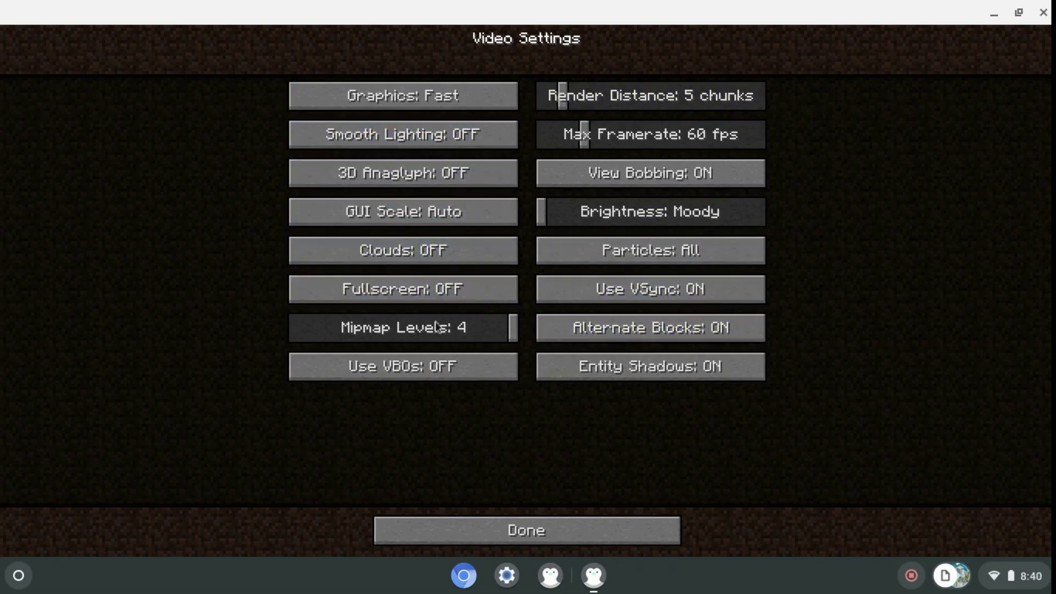
pyautogui.click(560, 527)
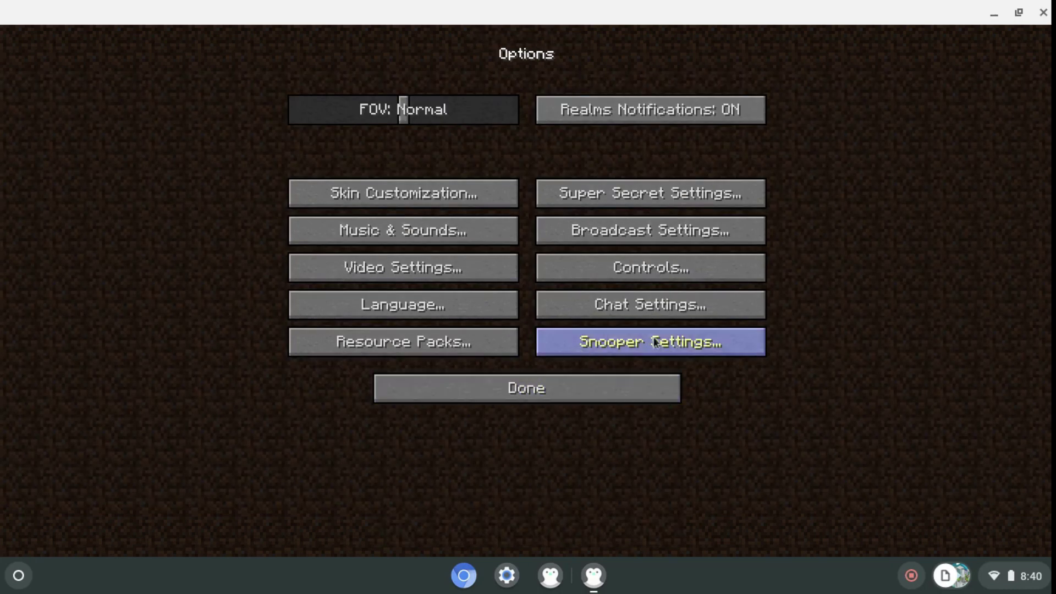
# Step: Toggle the Fullscreen video setting, then return to the title menu and raise the volume
pyautogui.click(443, 282)
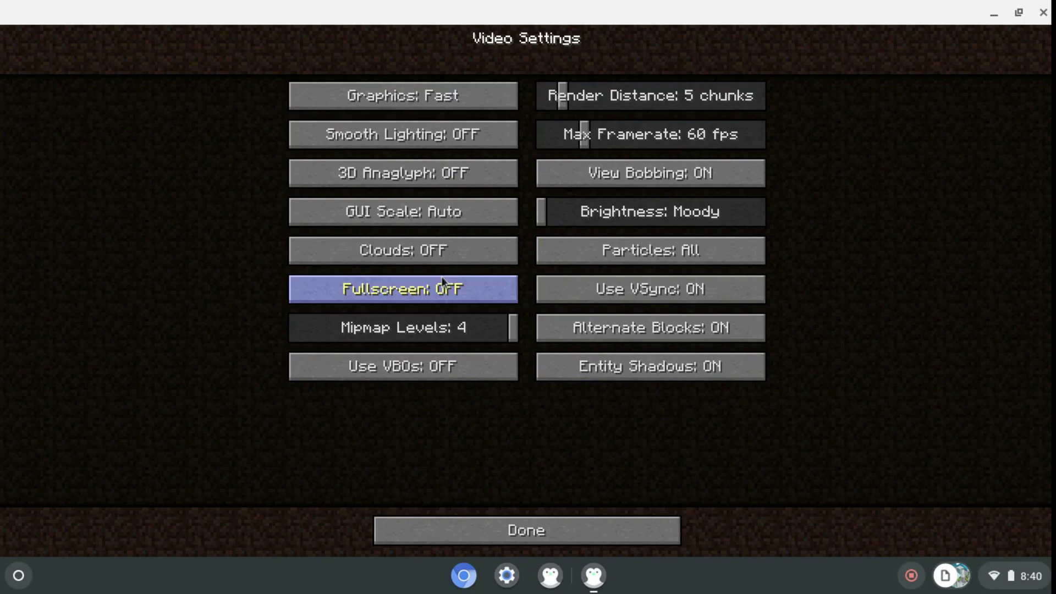
pyautogui.click(495, 289)
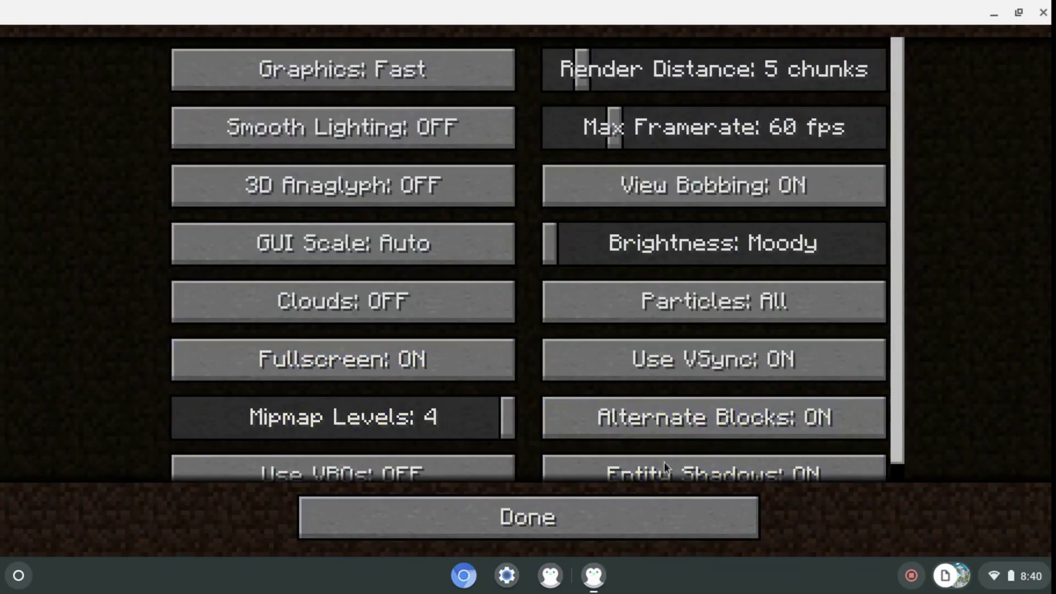
pyautogui.click(355, 360)
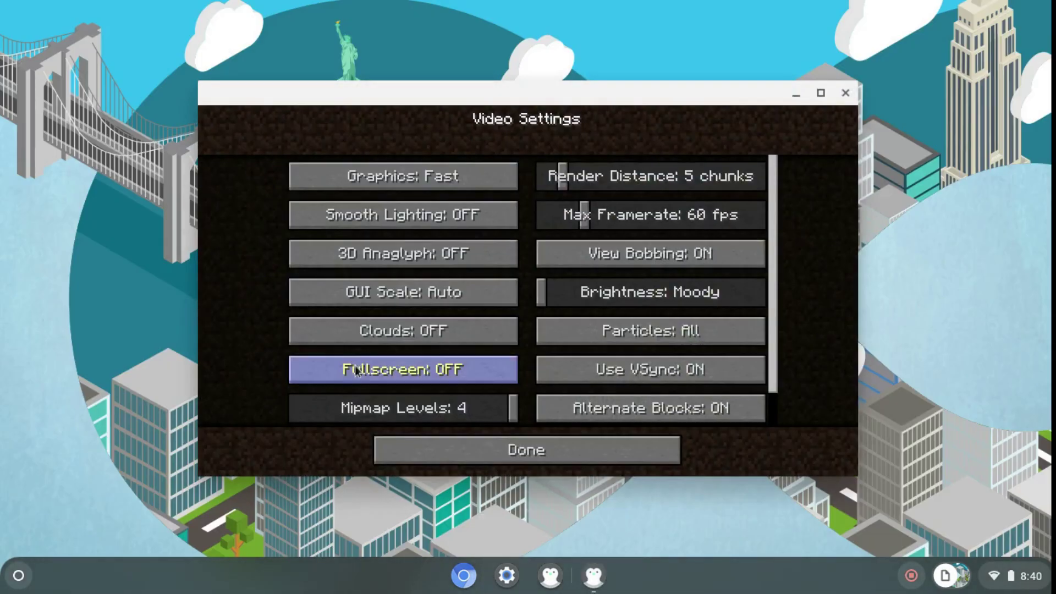
pyautogui.click(356, 370)
pyautogui.click(627, 515)
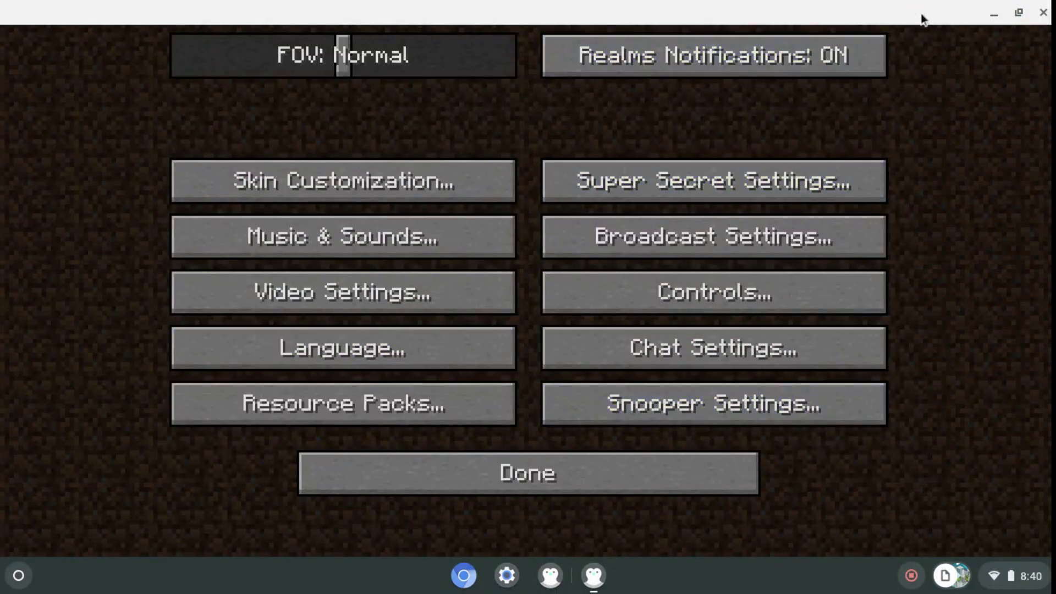
pyautogui.click(673, 491)
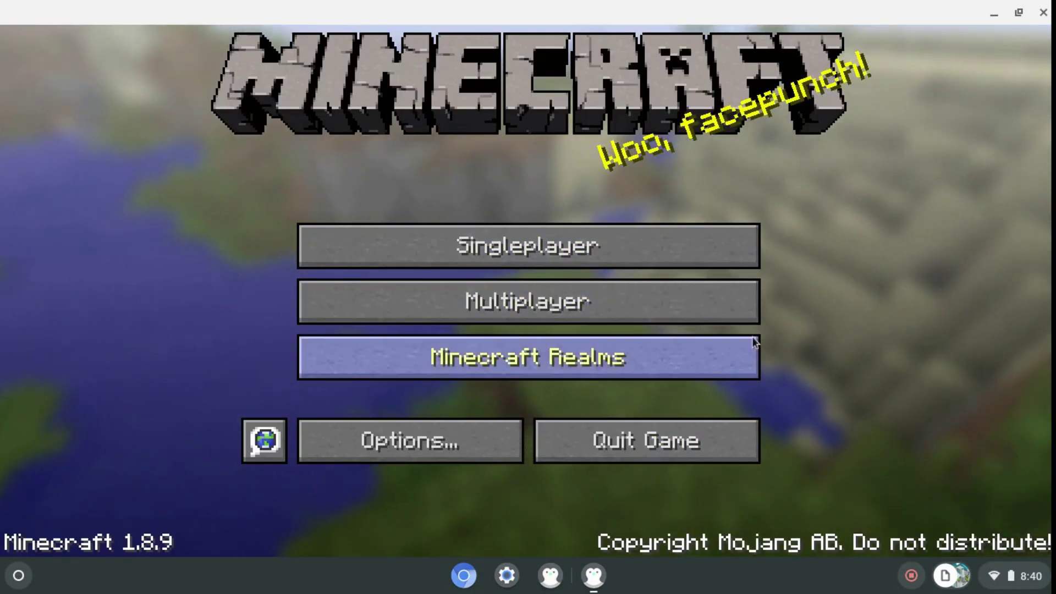
pyautogui.press('XF86AudioRaiseVolume')
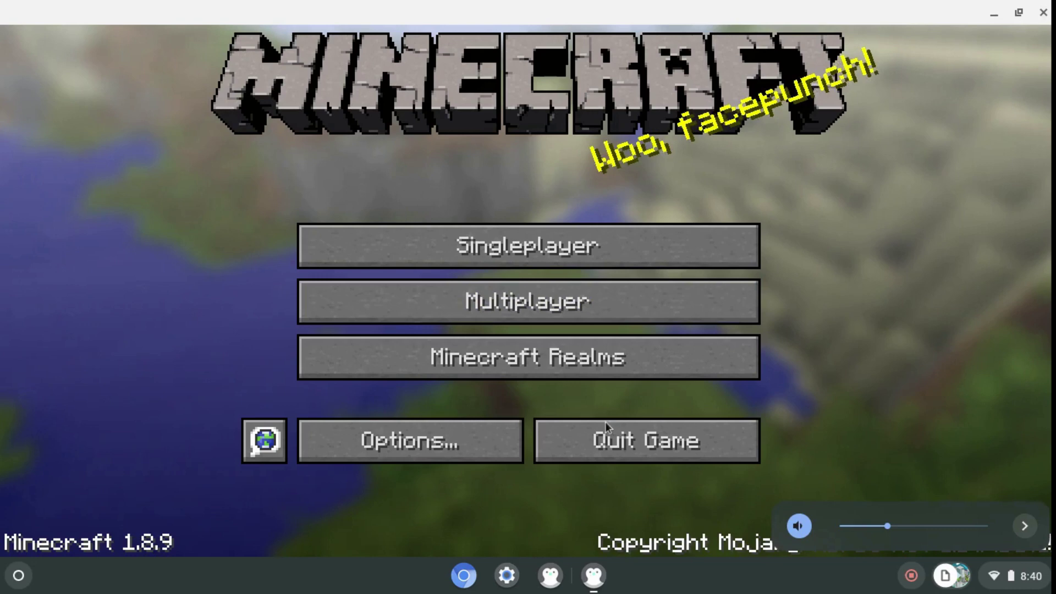
# Step: Add a multiplayer server named hypixel with address mc.hypixel.net and save it
pyautogui.click(526, 319)
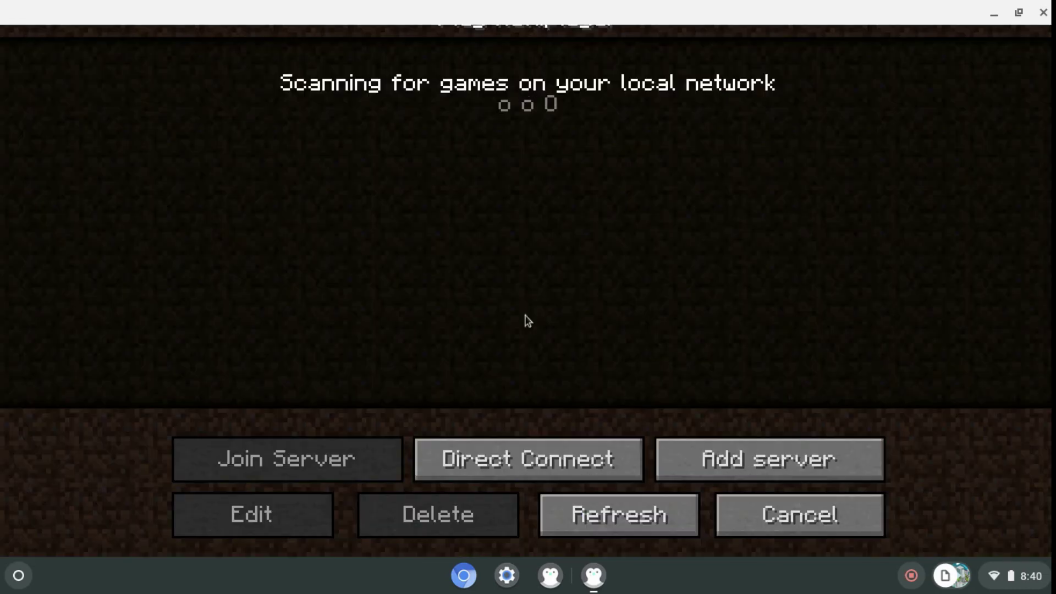
pyautogui.click(740, 461)
pyautogui.press('BackSpace')
pyautogui.press('BackSpace')
pyautogui.press('BackSpace')
pyautogui.press('BackSpace')
pyautogui.press('BackSpace')
pyautogui.press('BackSpace')
pyautogui.press('BackSpace')
pyautogui.press('BackSpace')
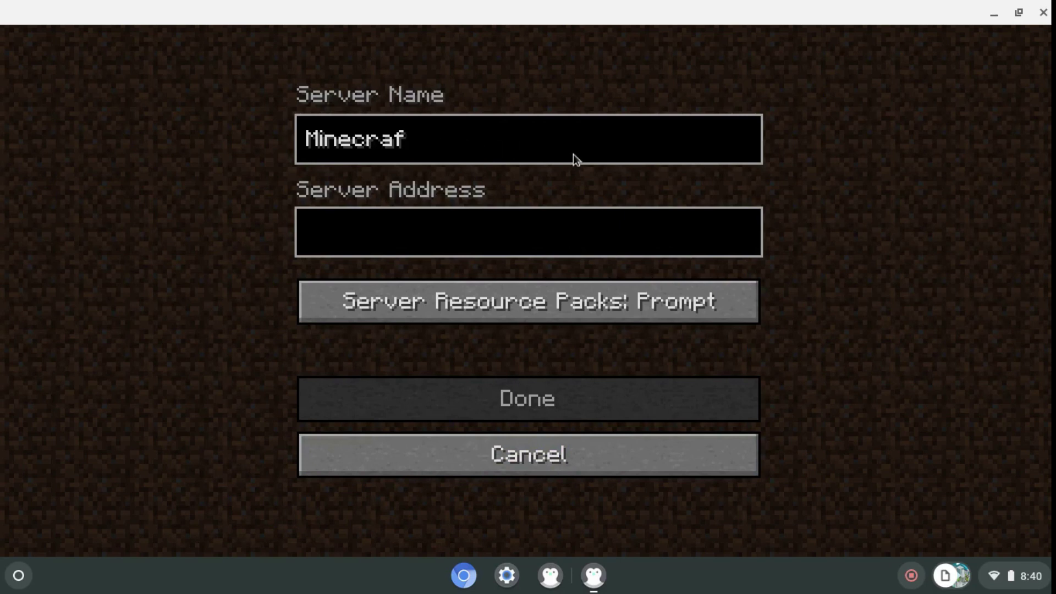
pyautogui.press('BackSpace')
pyautogui.press('BackSpace')
pyautogui.press('BackSpace')
pyautogui.press('BackSpace')
pyautogui.press('BackSpace')
pyautogui.press('BackSpace')
pyautogui.press('BackSpace')
pyautogui.press('BackSpace')
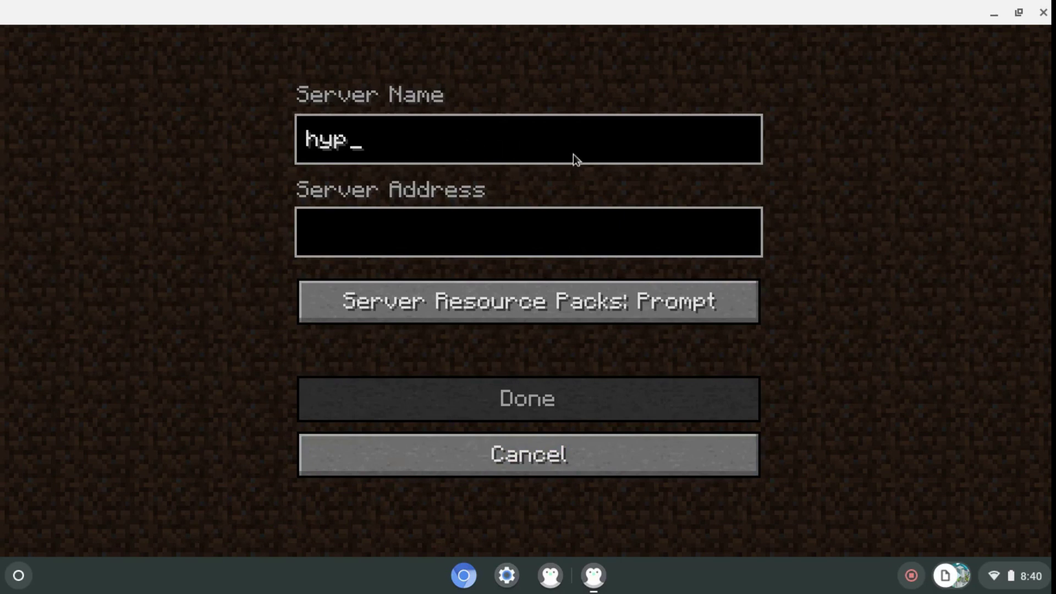
pyautogui.write('hypixel')
pyautogui.click(442, 230)
pyautogui.write('mc.hypi')
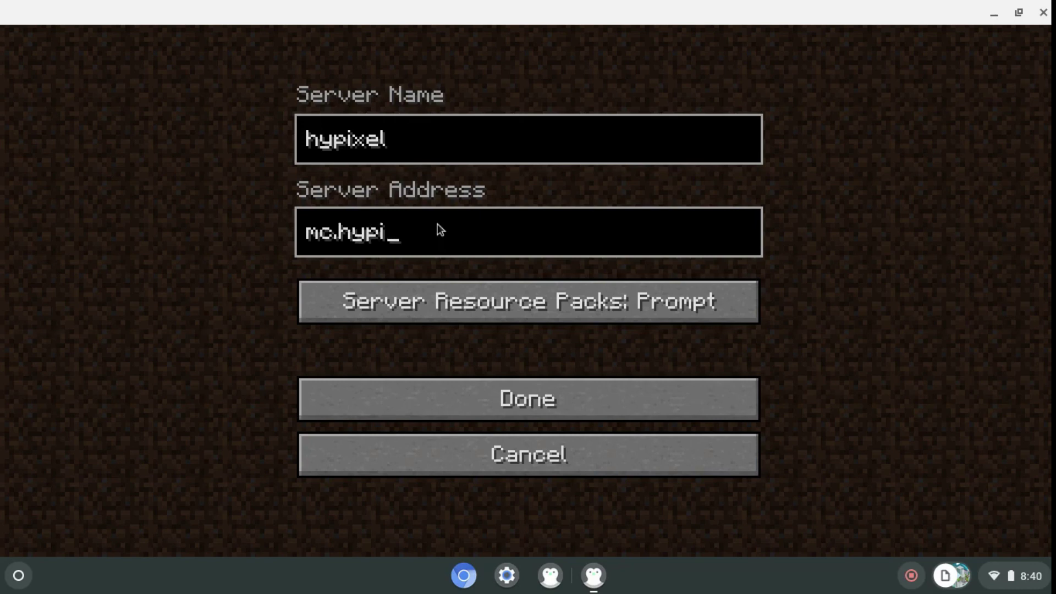
pyautogui.write('xel.net')
pyautogui.press('Return')
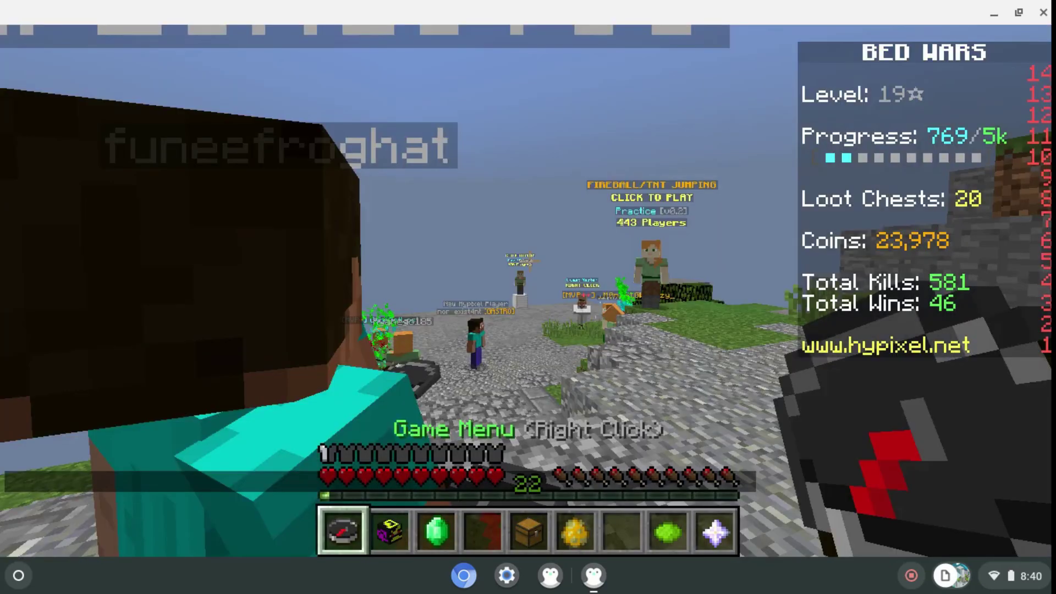
# Step: Walk forward in the lobby, cycling hotbar slots 3, 5 and 4
pyautogui.press('w')
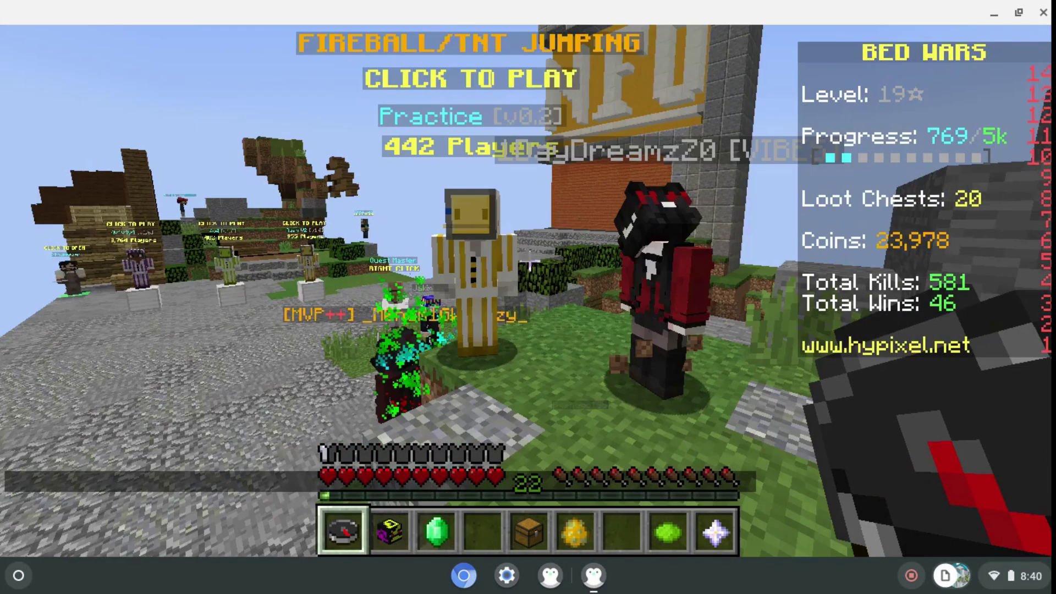
pyautogui.press('w')
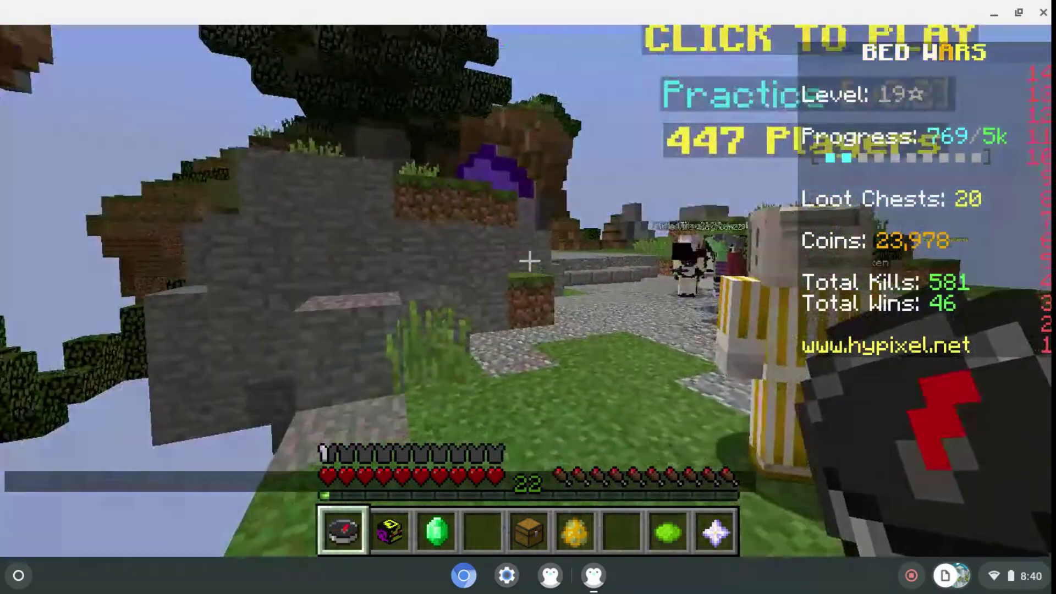
pyautogui.press('3')
pyautogui.press('5')
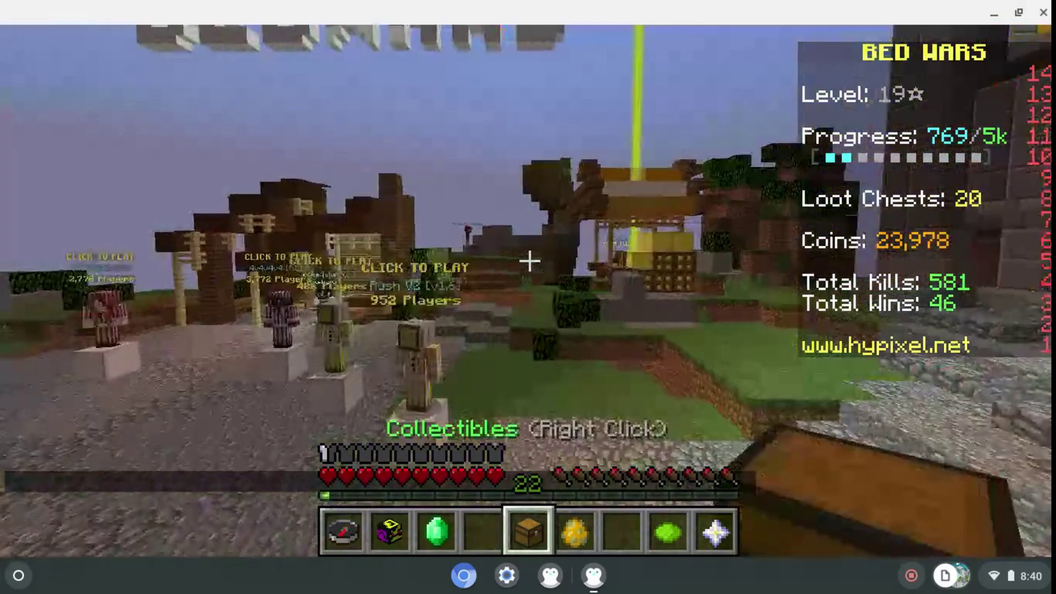
pyautogui.press('4')
# Step: Walk past the tower and floating island, beyond the INFO sign onto the stone platform
pyautogui.press('w')
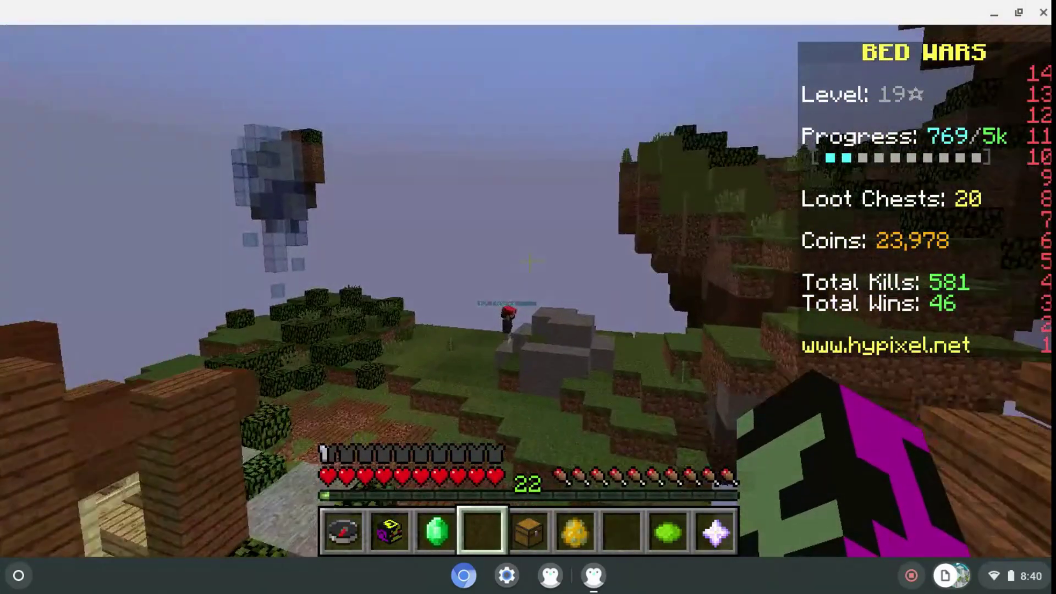
pyautogui.press('w')
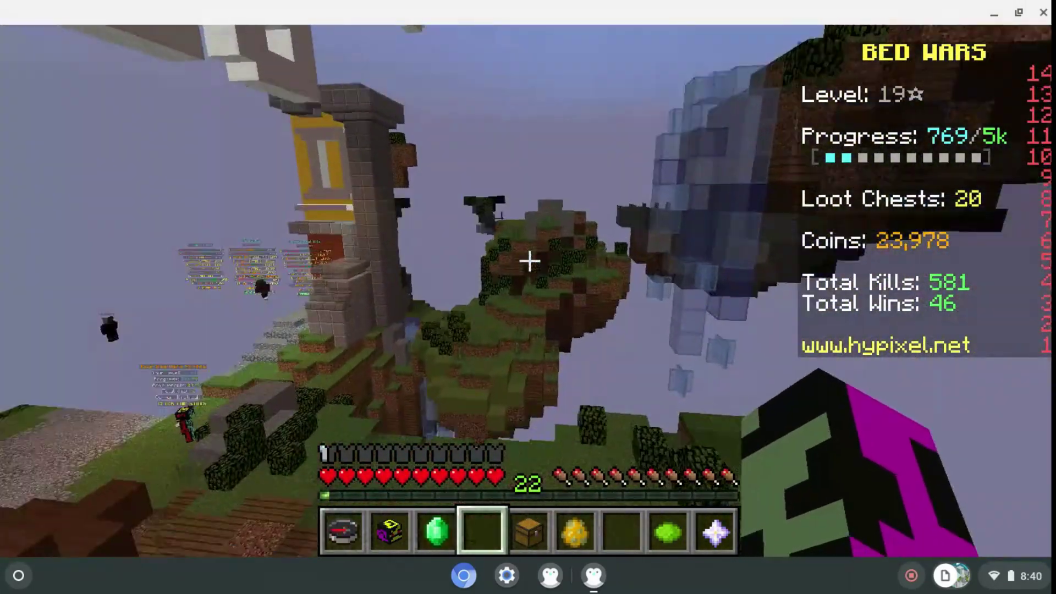
pyautogui.press('w')
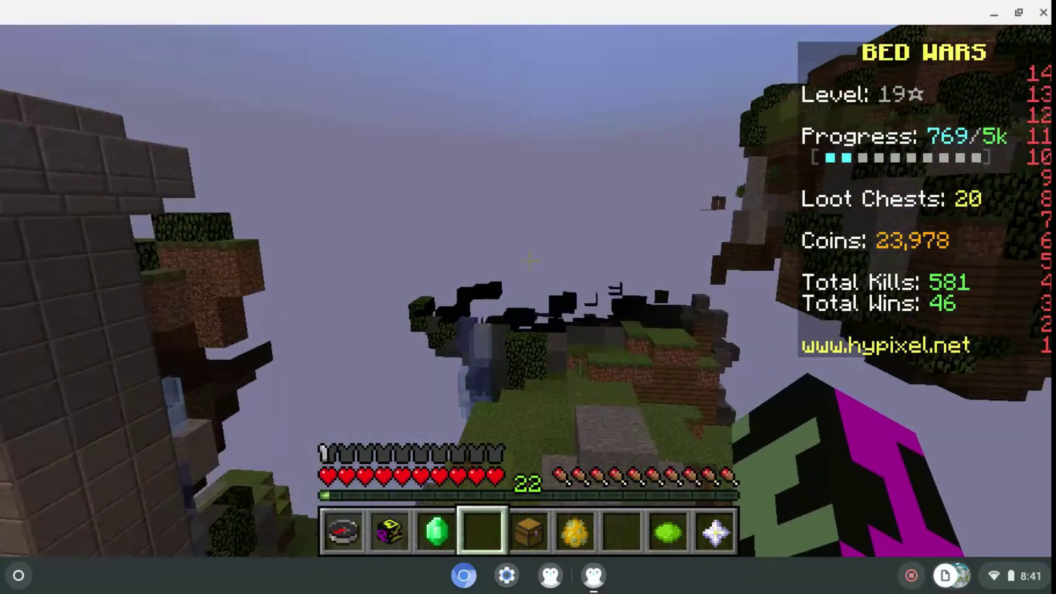
pyautogui.press('w')
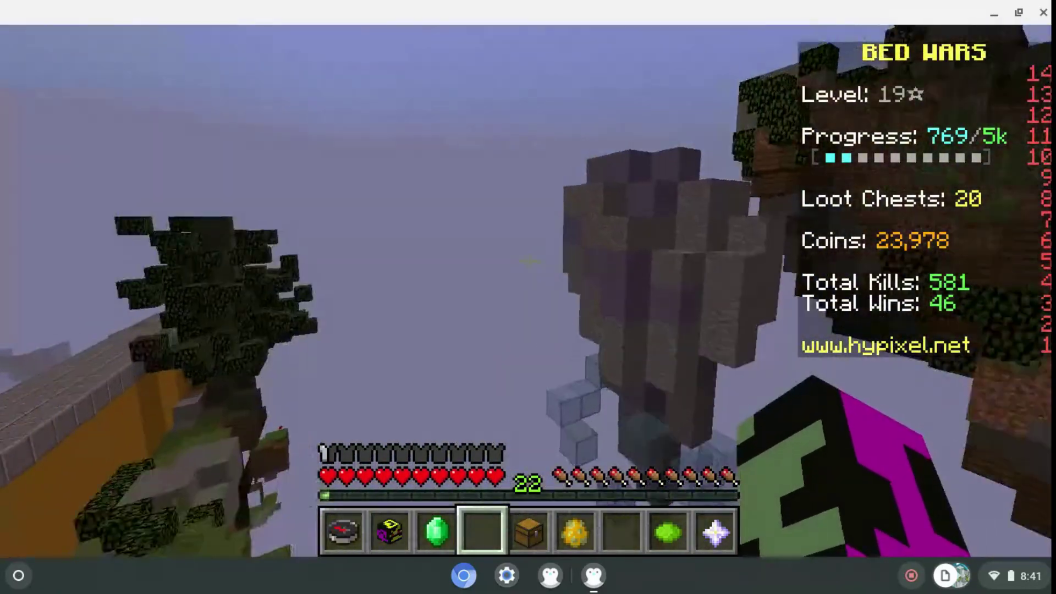
pyautogui.press('w')
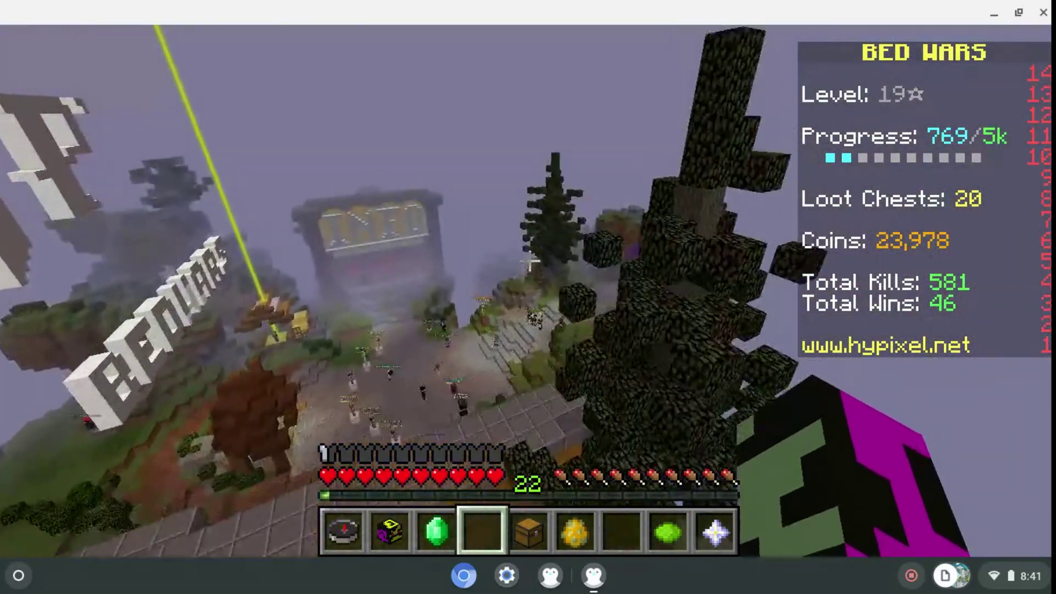
pyautogui.press('w')
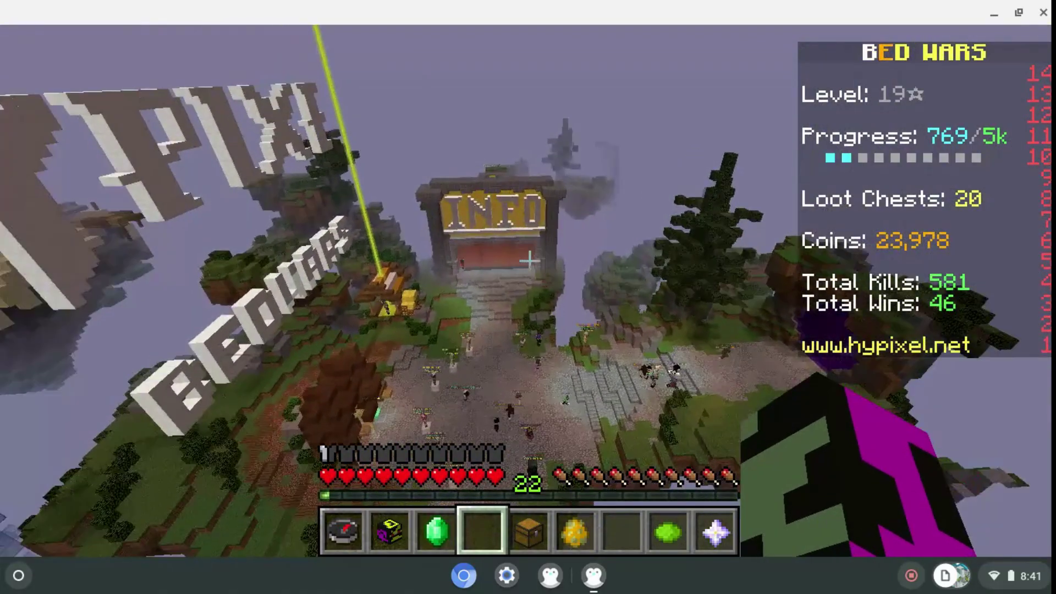
pyautogui.press('w')
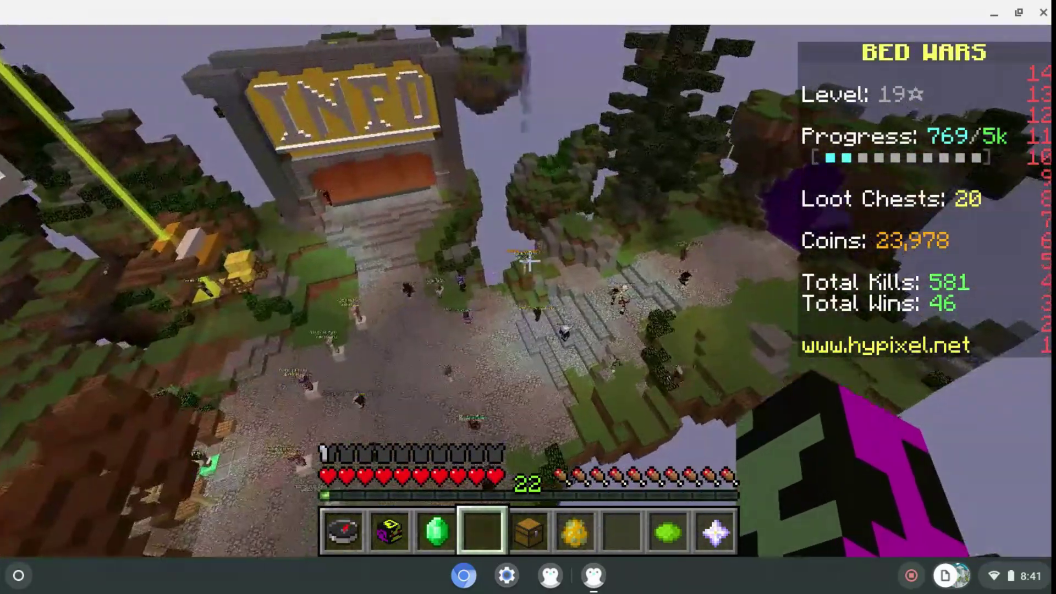
pyautogui.press('w')
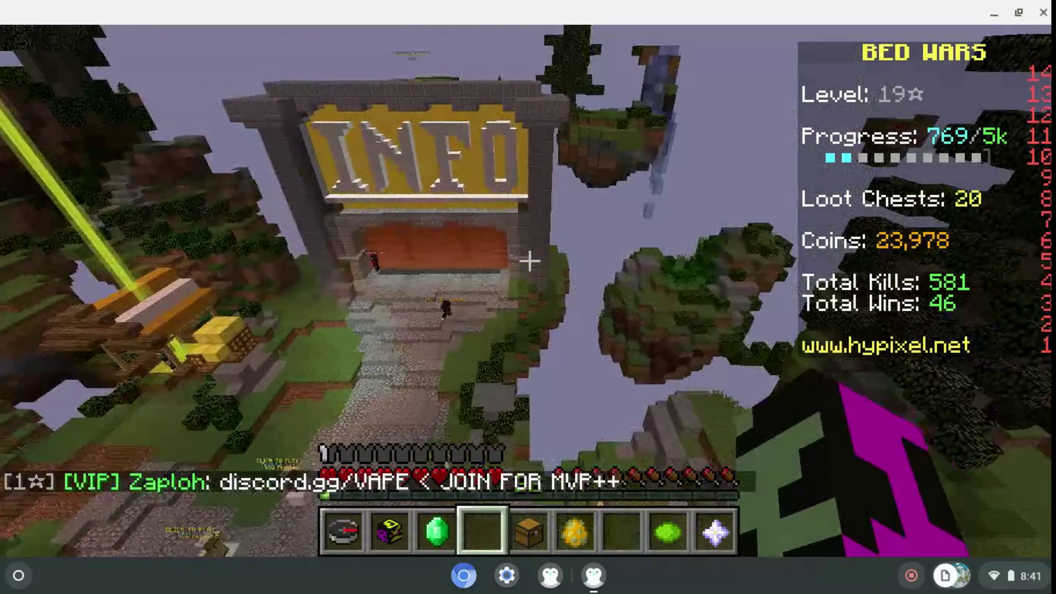
pyautogui.press('w')
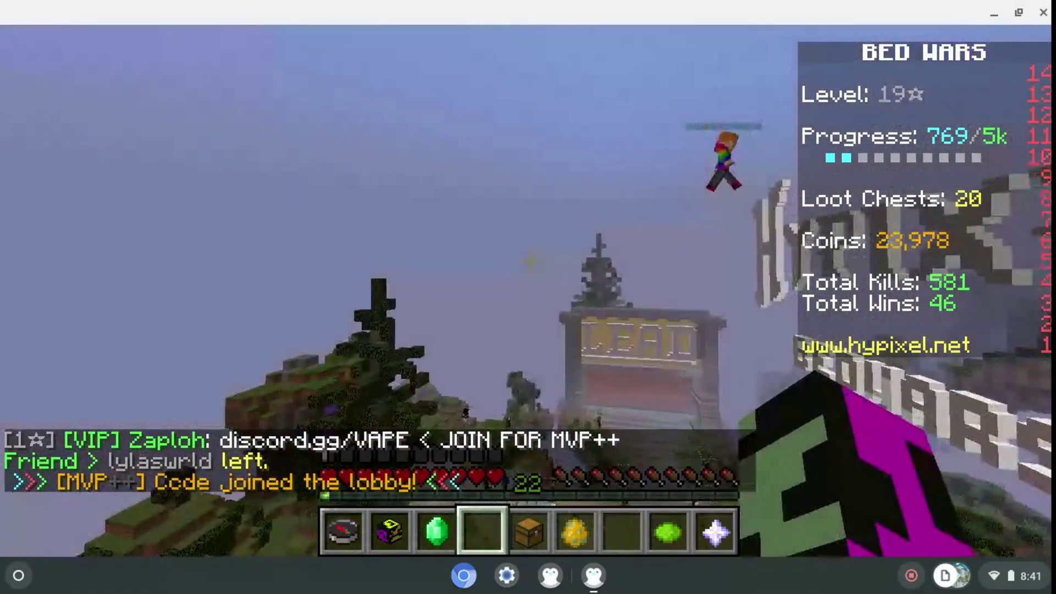
pyautogui.press('w')
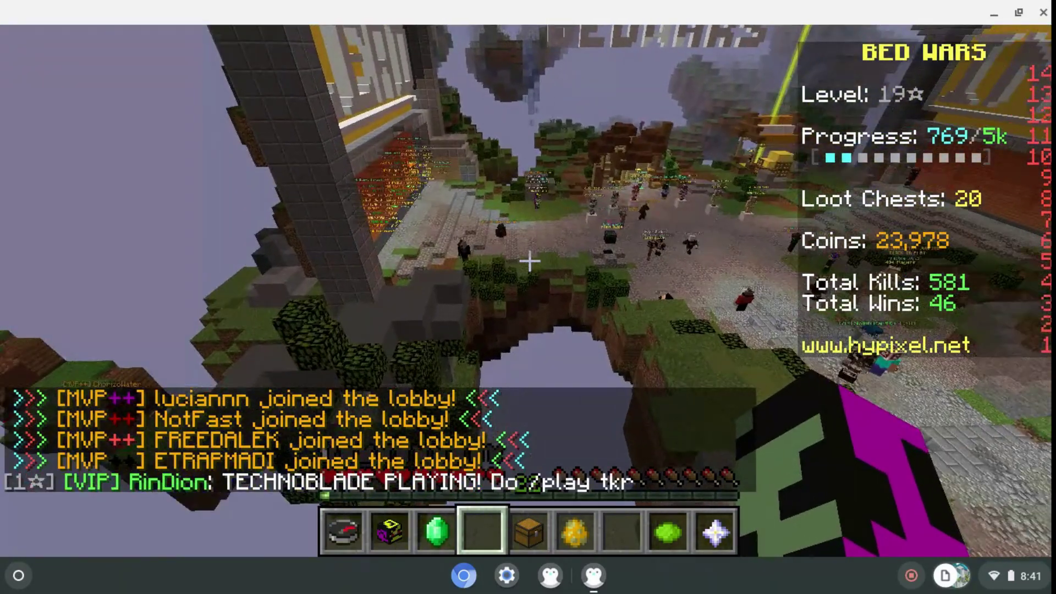
# Step: In Video Settings, drop Render Distance to 2 chunks and set Brightness to Bright, then resume play
pyautogui.press('Escape')
pyautogui.press('Escape')
pyautogui.press('Escape')
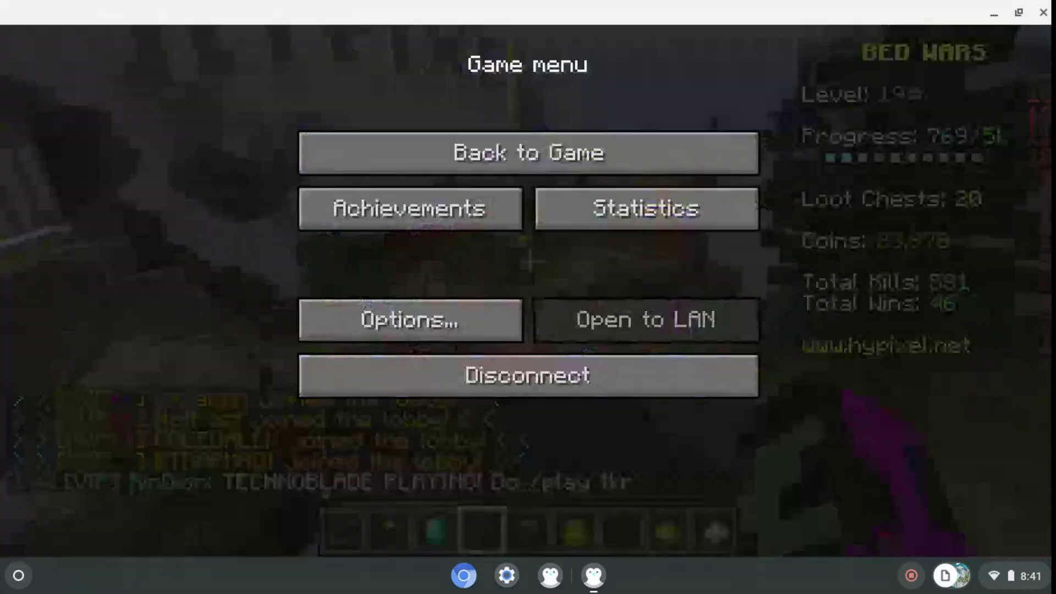
pyautogui.click(434, 330)
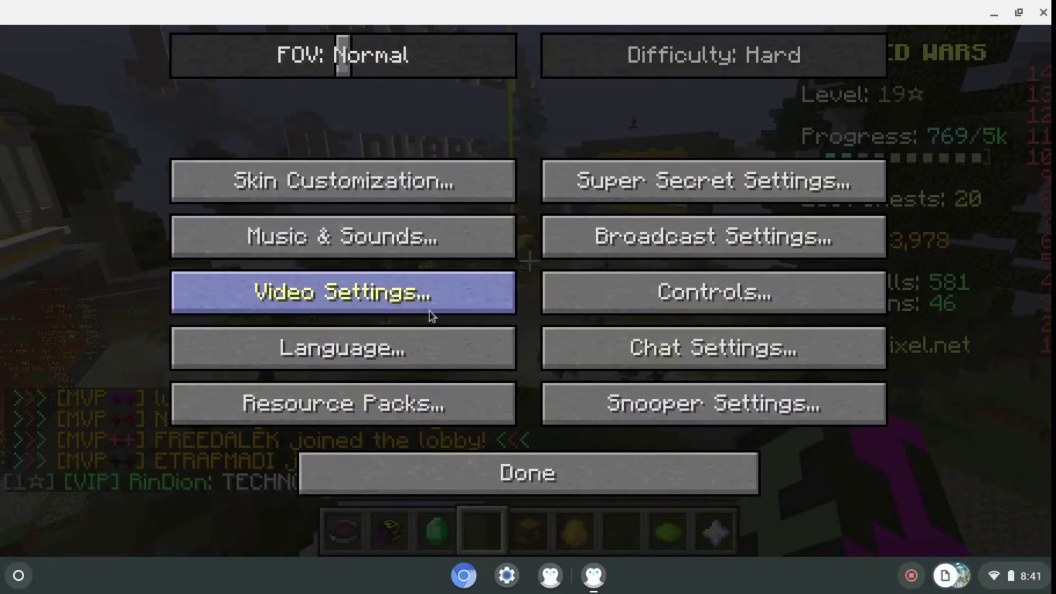
pyautogui.click(431, 315)
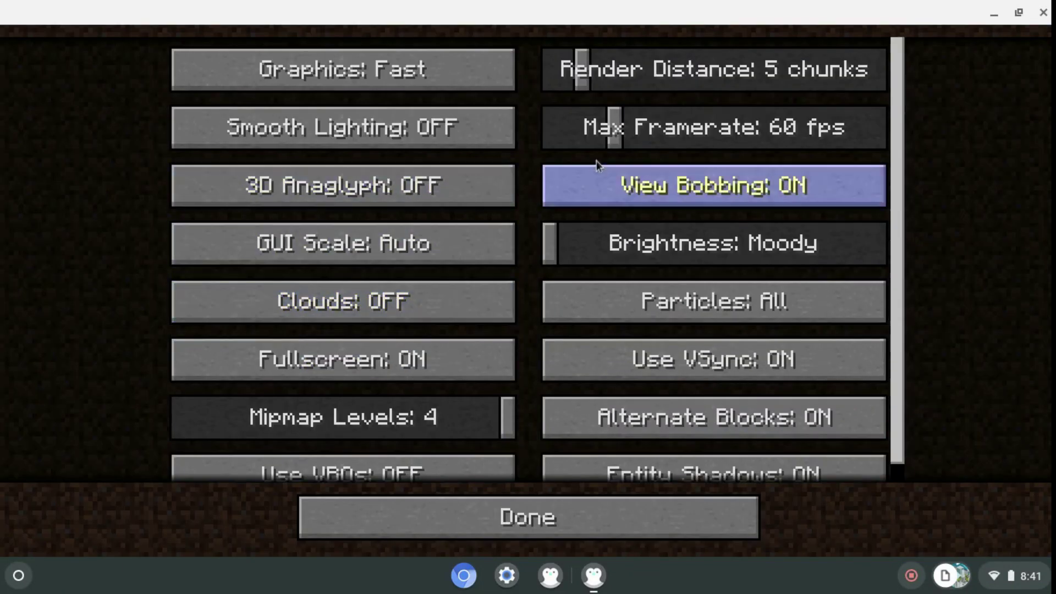
pyautogui.moveTo(558, 77); pyautogui.dragTo(491, 69)
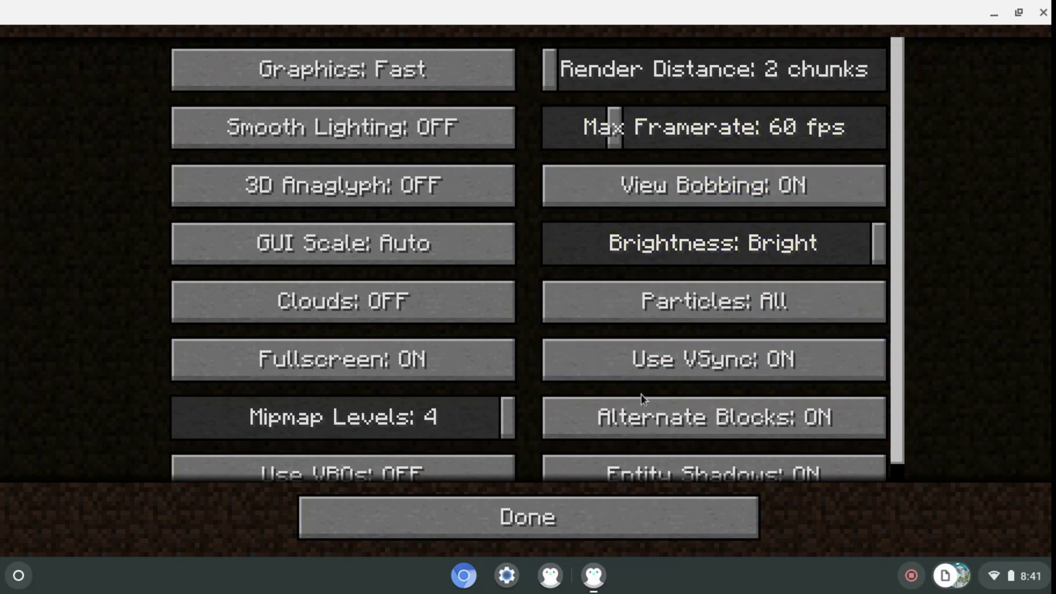
pyautogui.scroll(-1, 644, 393)
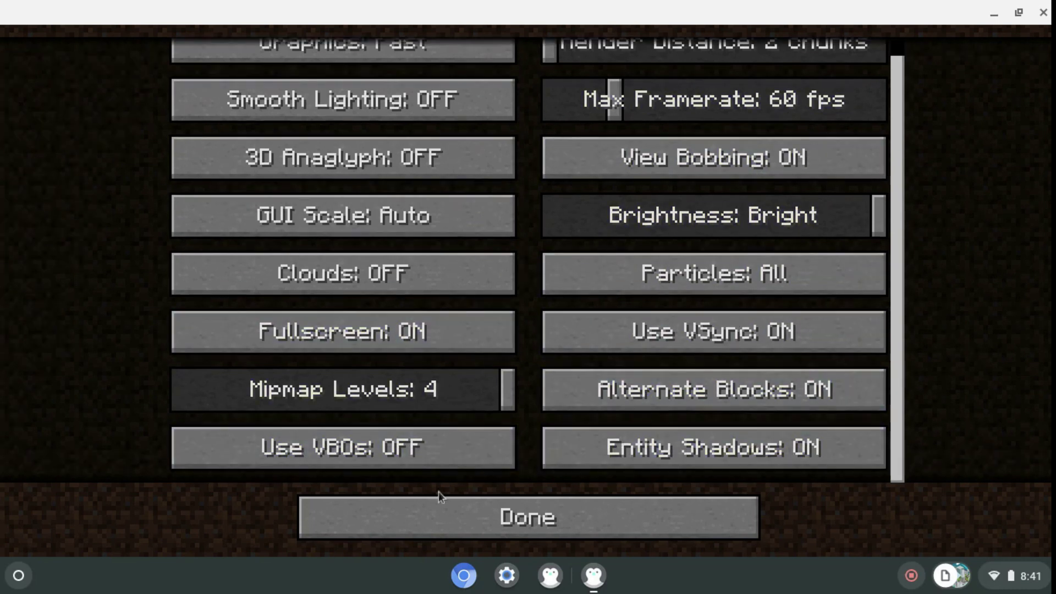
pyautogui.click(437, 511)
pyautogui.press('Escape')
pyautogui.moveTo(529, 262)
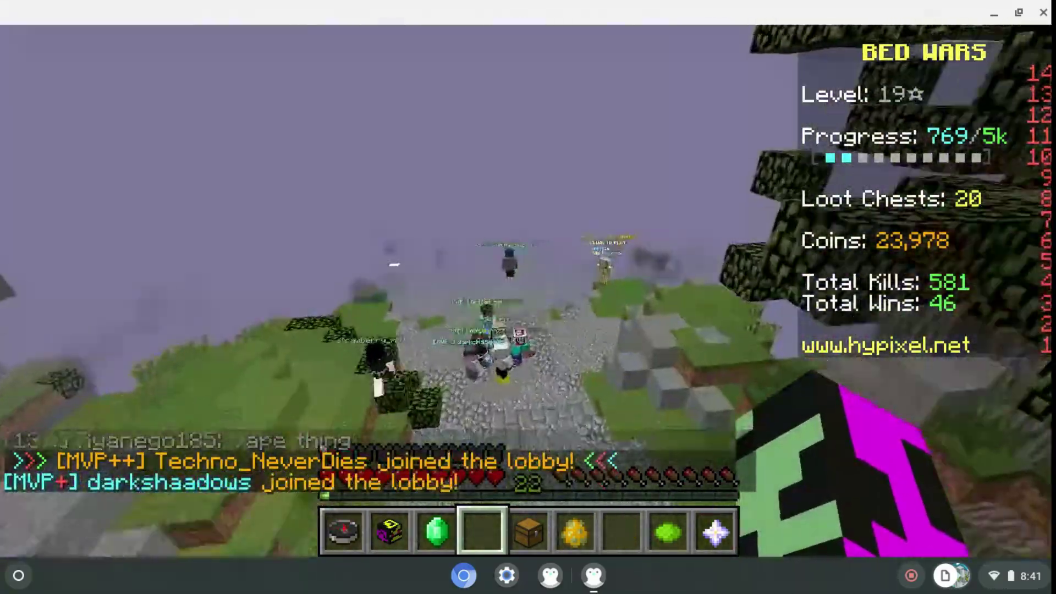
# Step: Walk to the 4v4v4v4 Bed Wars NPC, join a Holmgang game, then bring up the game menu
pyautogui.press('w')
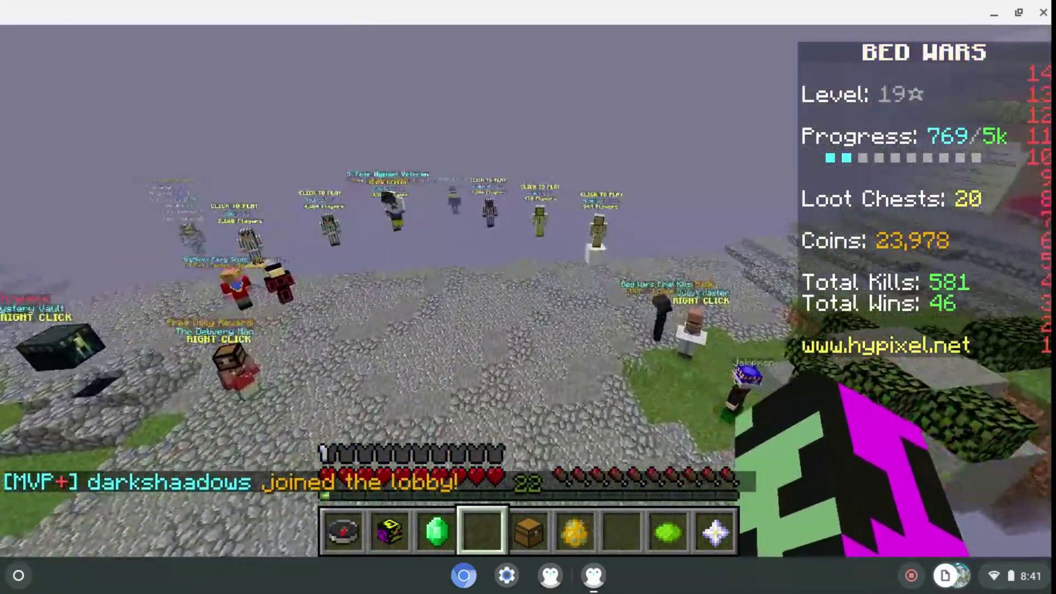
pyautogui.press('w')
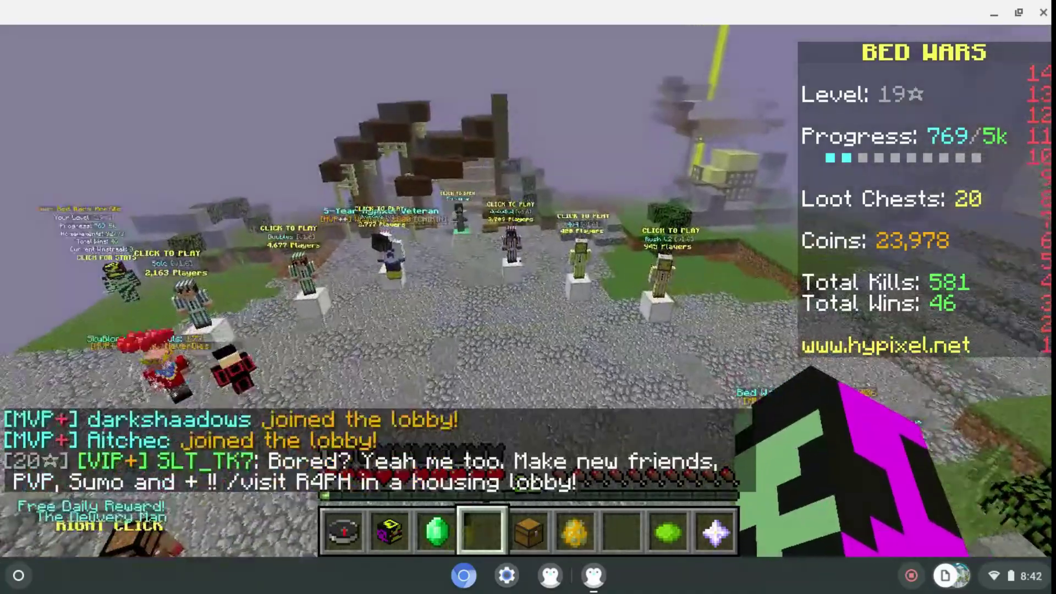
pyautogui.press('w')
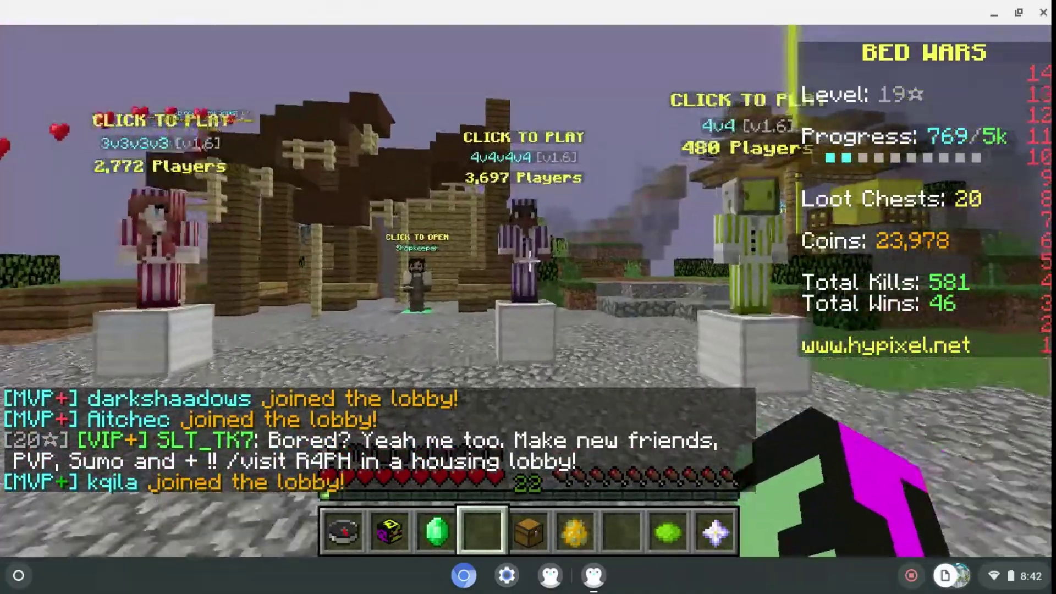
pyautogui.press('w')
pyautogui.rightClick(530, 264)
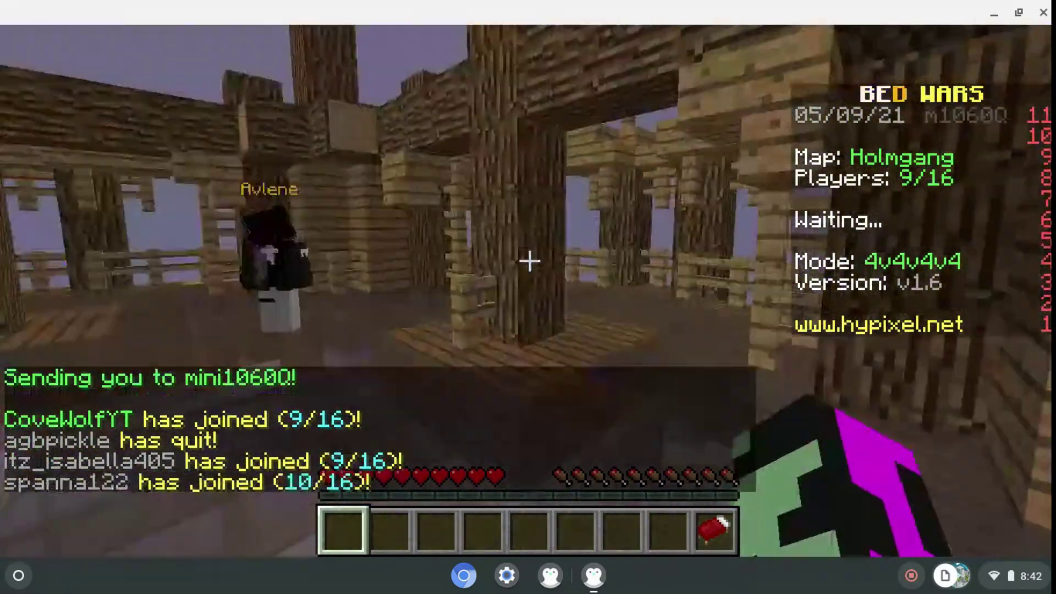
pyautogui.press('Escape')
# Step: Disconnect from Hypixel and go from the title screen to the singleplayer world list
pyautogui.click(572, 383)
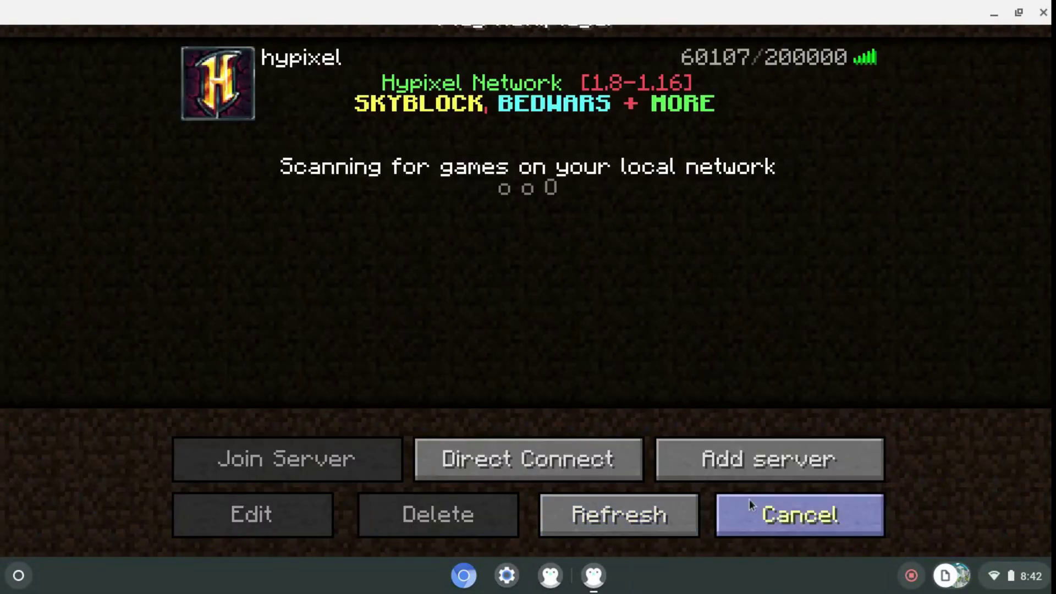
pyautogui.click(750, 500)
pyautogui.click(587, 257)
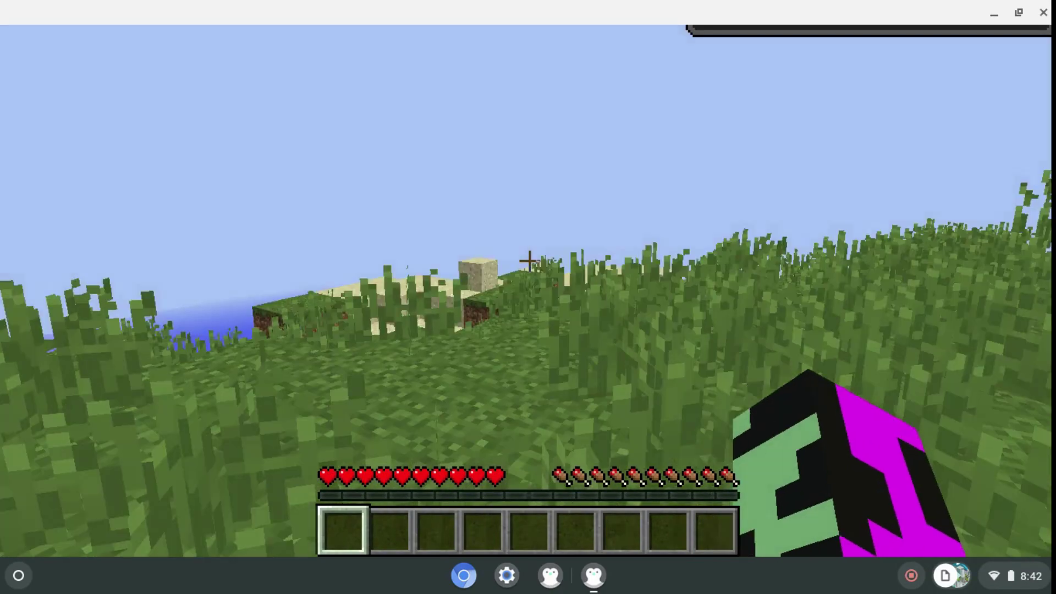
# Step: Walk through the tall grass toward the sand and water of the singleplayer world
pyautogui.press('w')
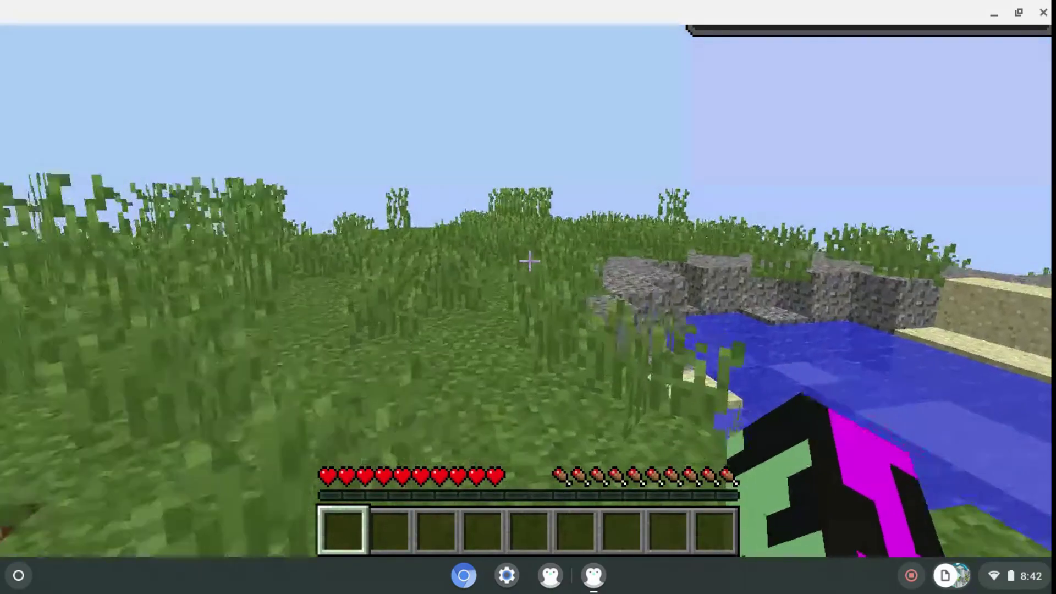
pyautogui.press('w')
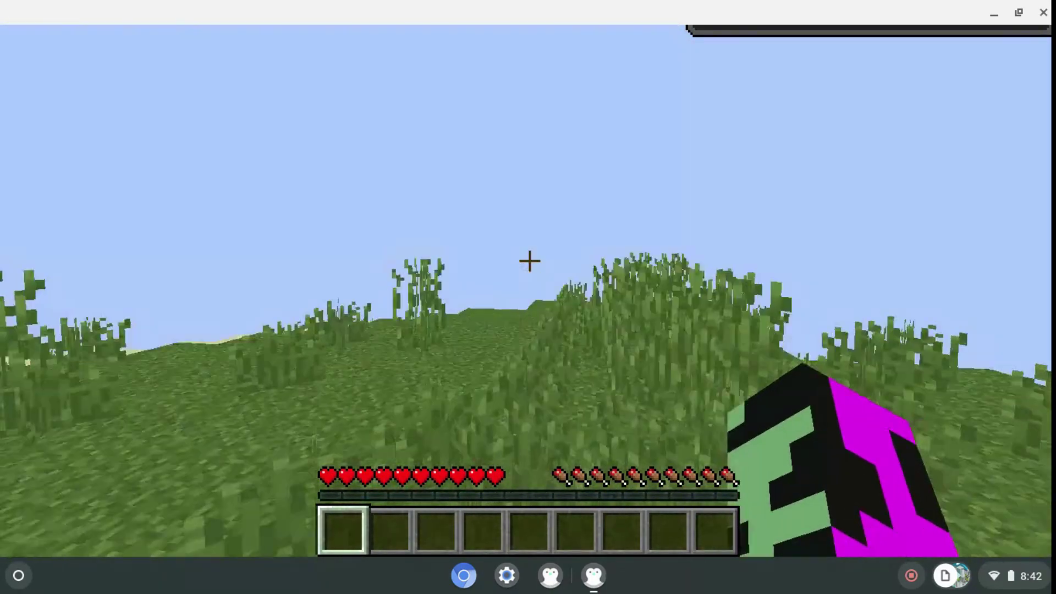
pyautogui.press('w')
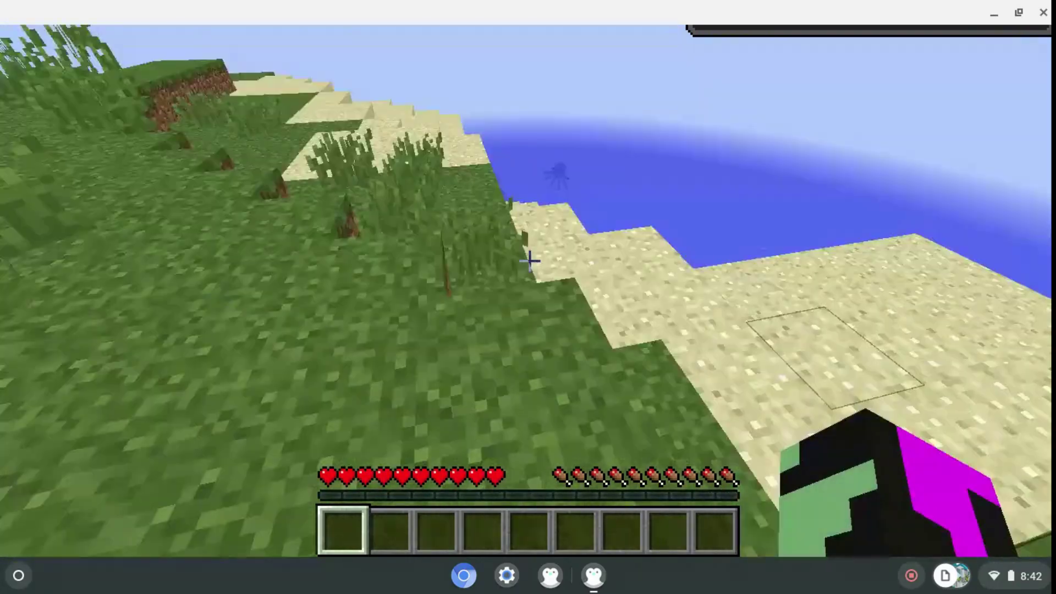
pyautogui.press('w')
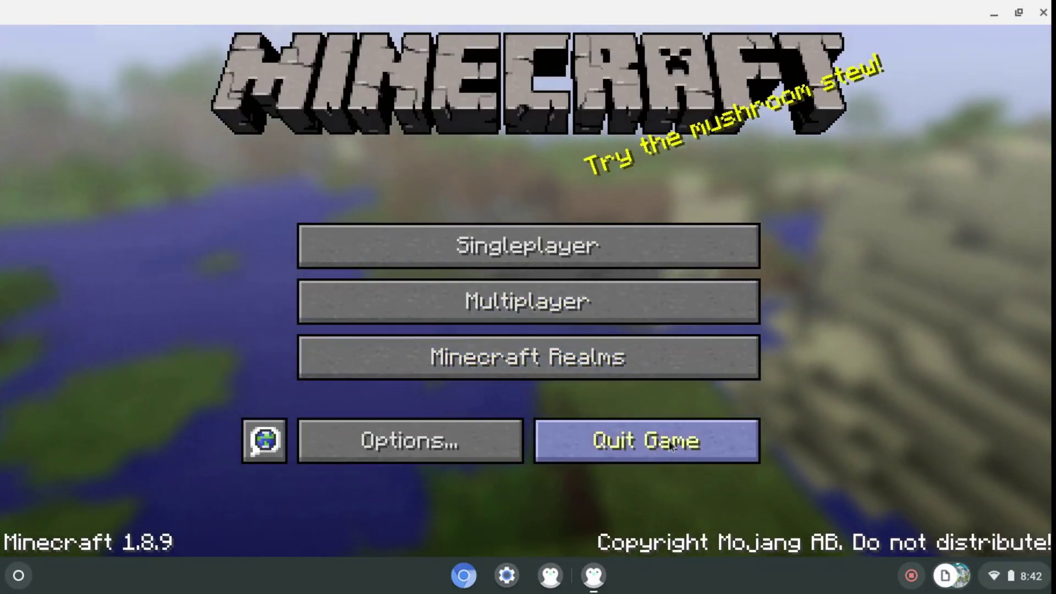
pyautogui.moveTo(840, 12); pyautogui.dragTo(732, 5)
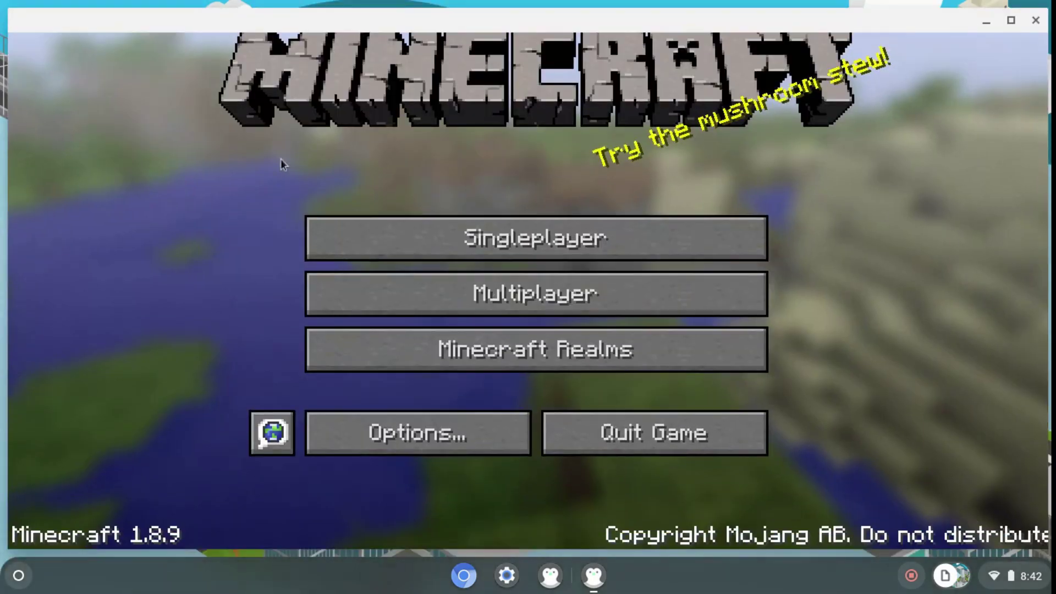
pyautogui.moveTo(98, 21); pyautogui.dragTo(256, 77)
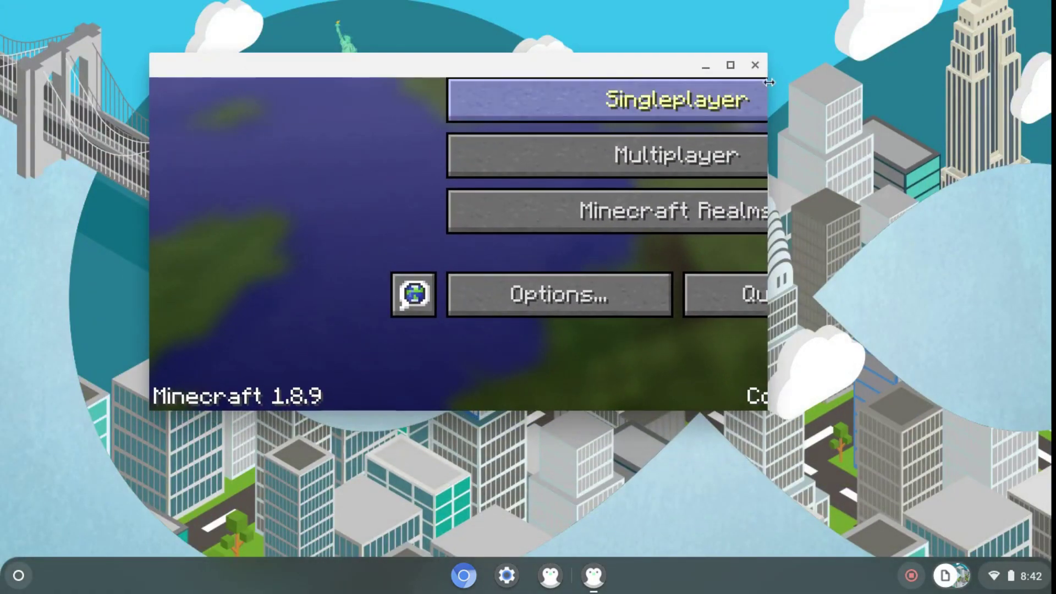
pyautogui.click(731, 65)
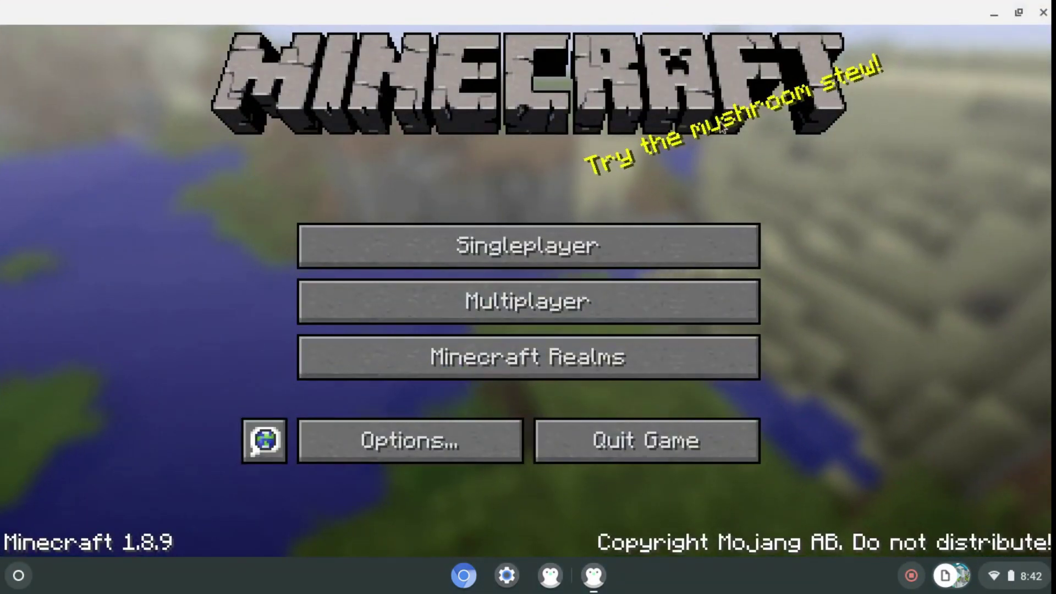